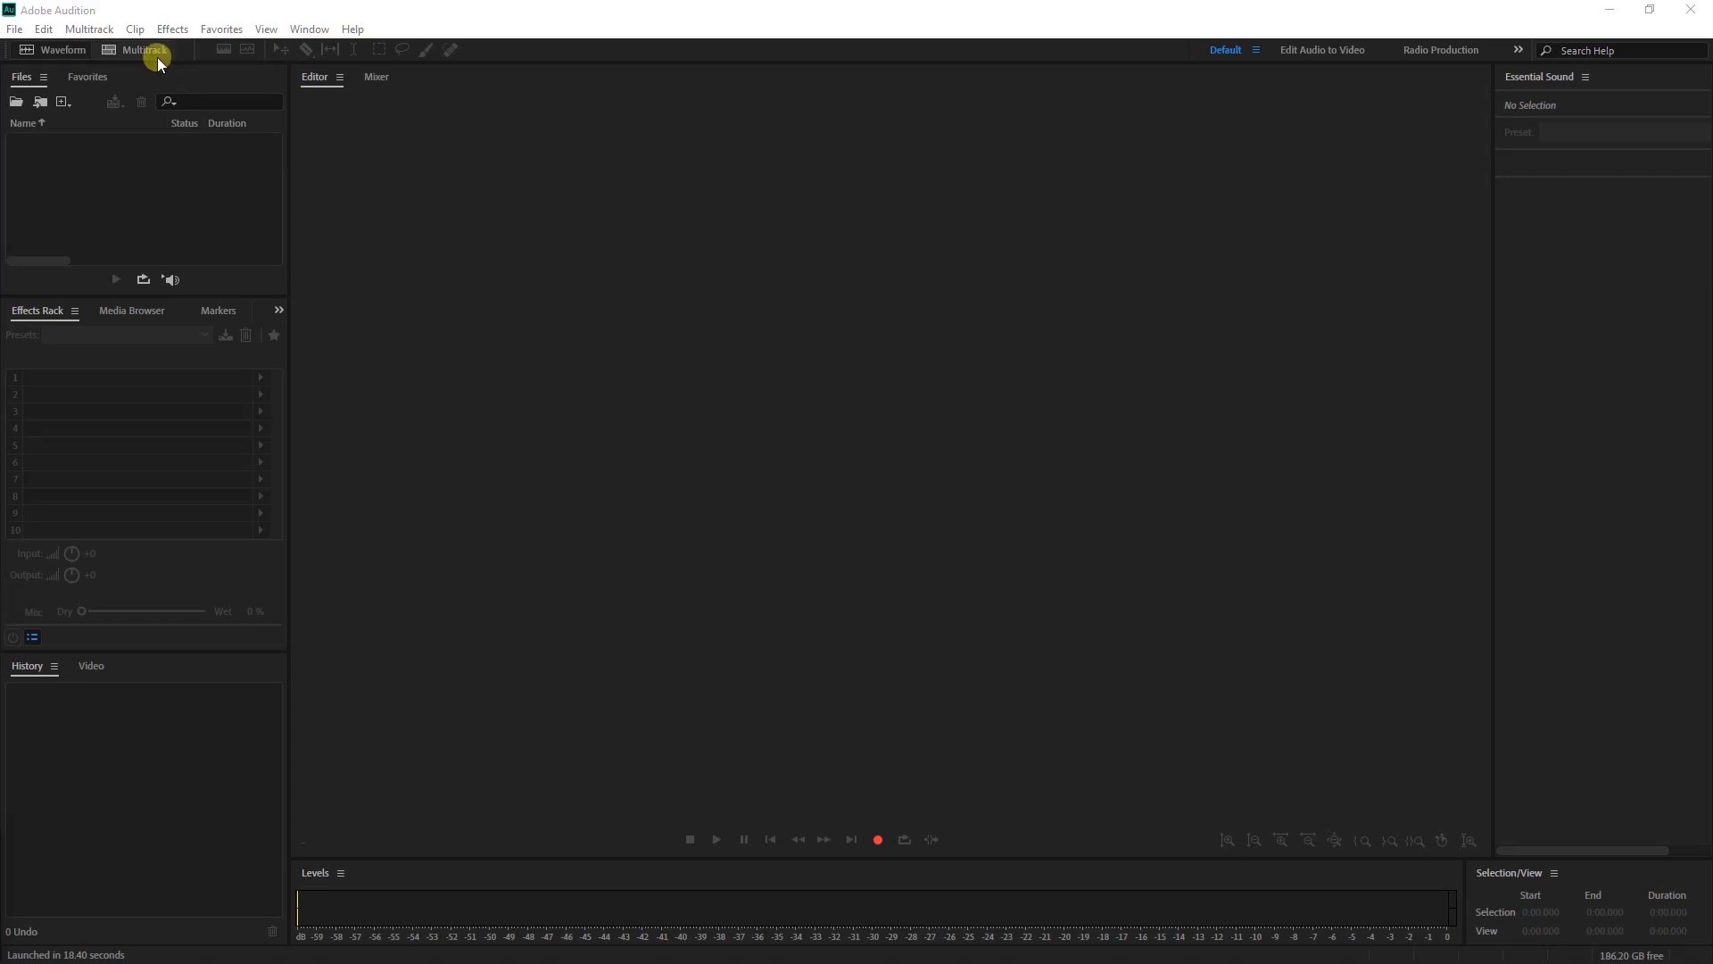
Create a multitrack session named TRACK with template None, overwriting the existing TRACK.sesx
{"action": "left_click", "coordinate": [44, 29]}
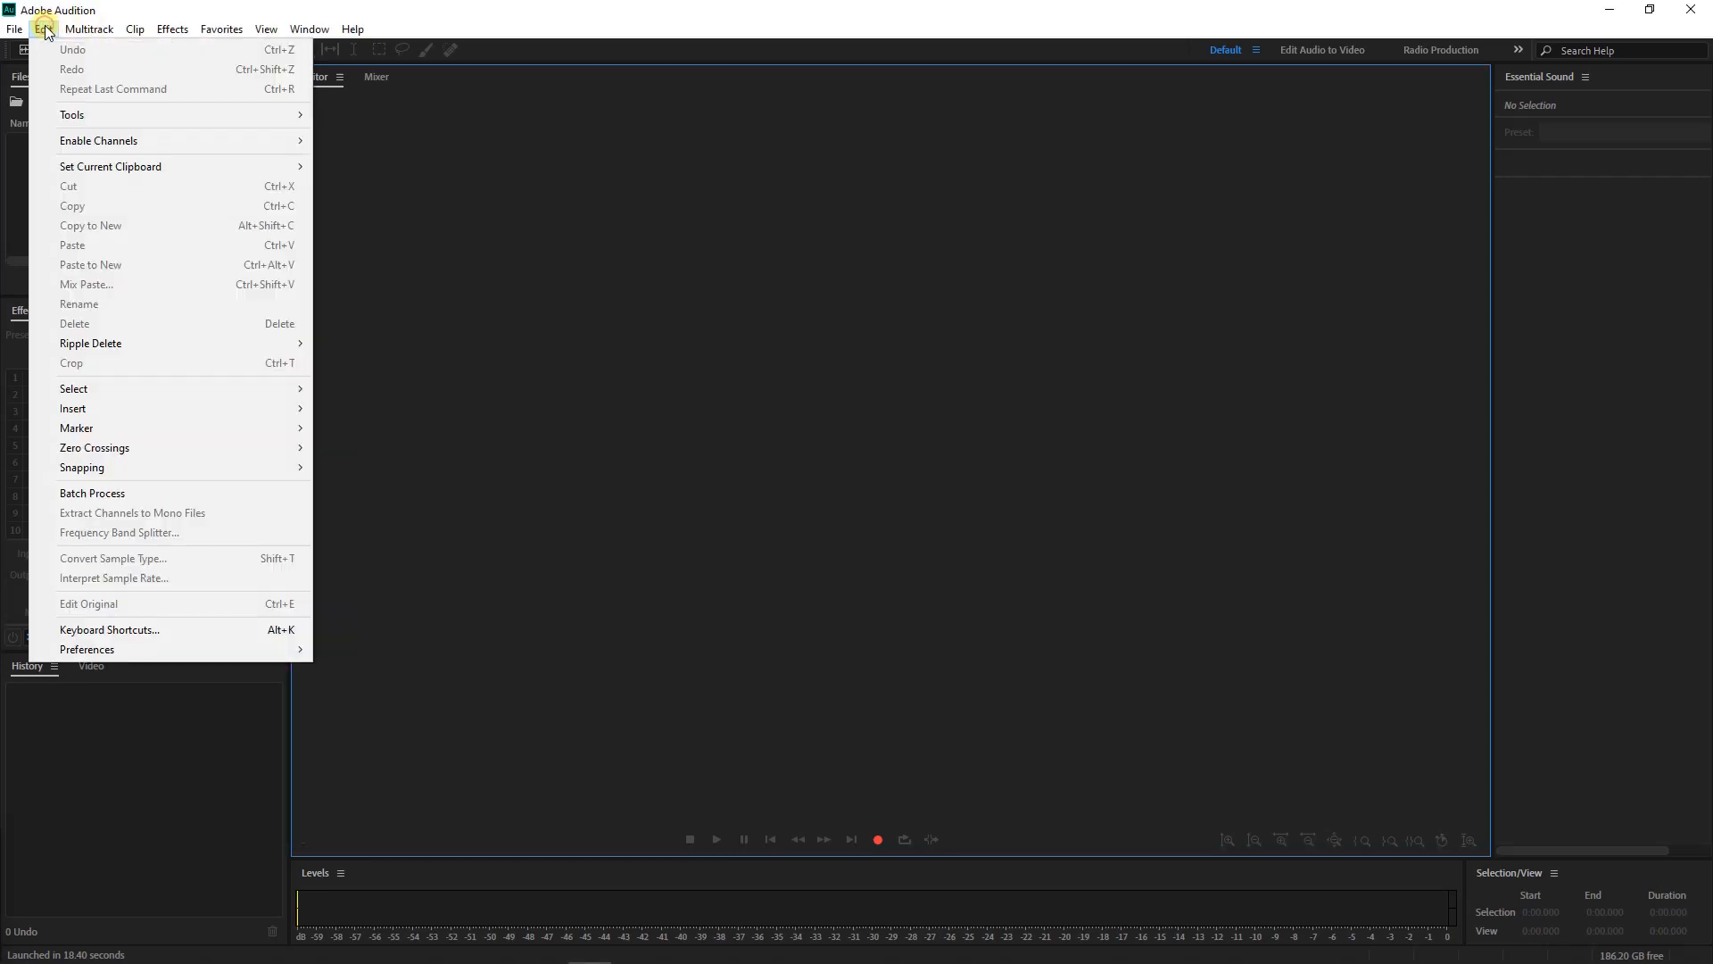
{"action": "mouse_move", "coordinate": [89, 30]}
{"action": "left_click", "coordinate": [414, 168]}
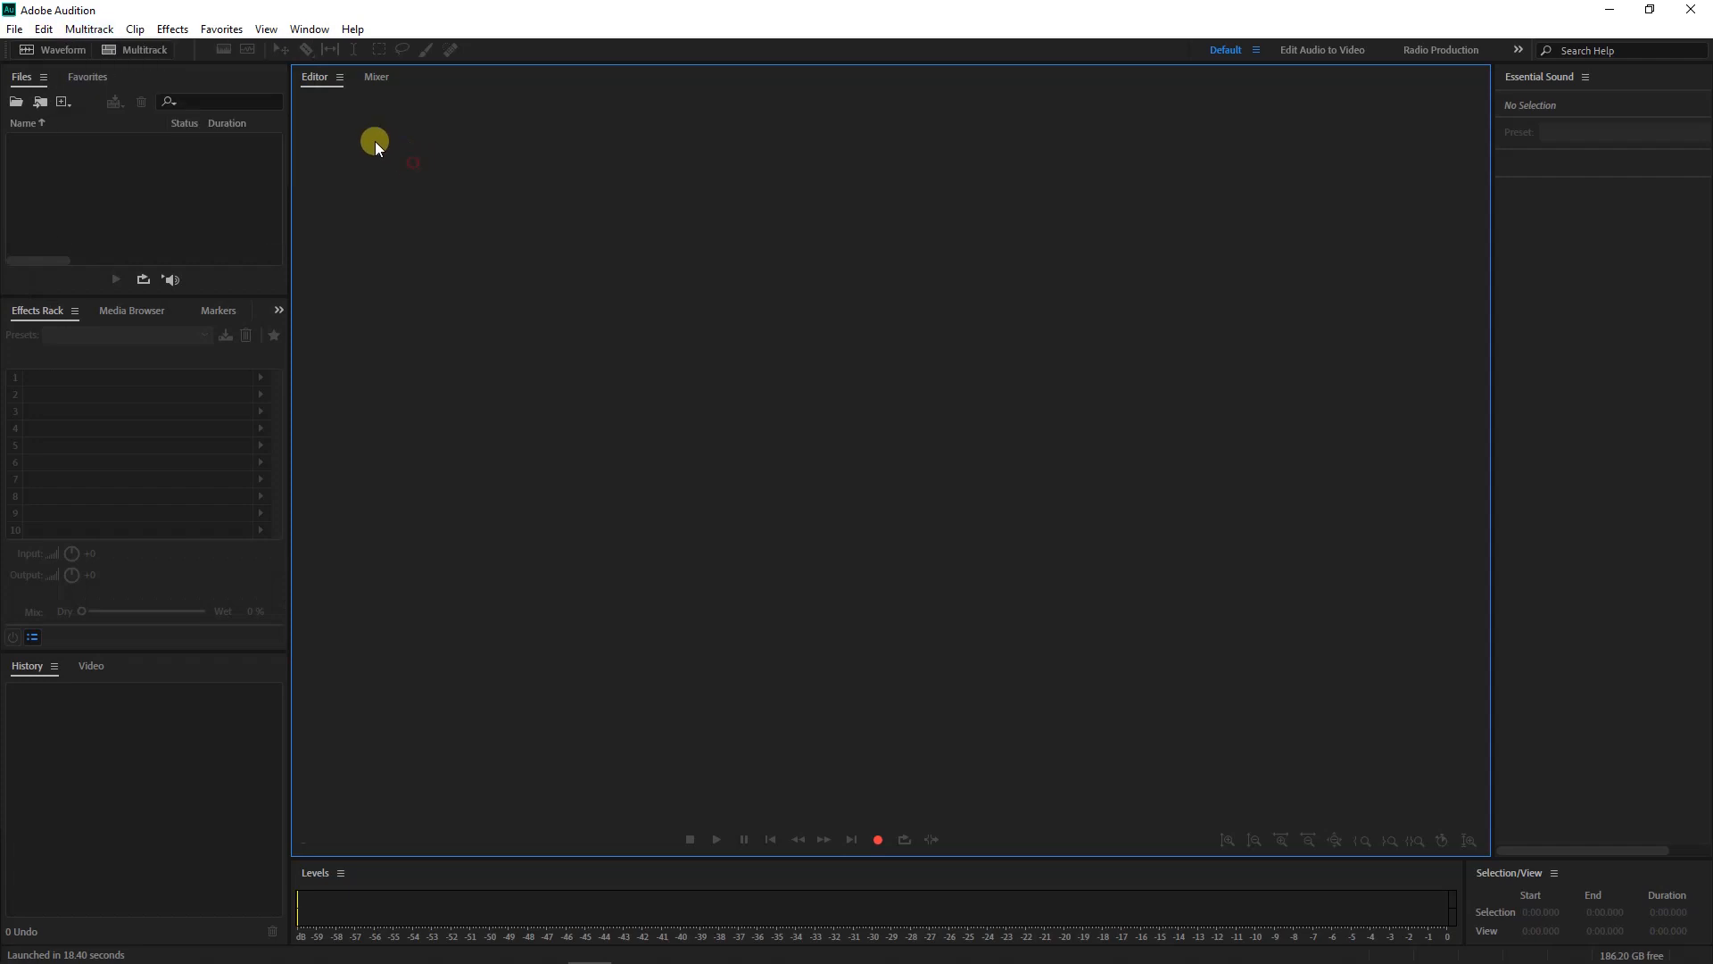
{"action": "left_click", "coordinate": [146, 50]}
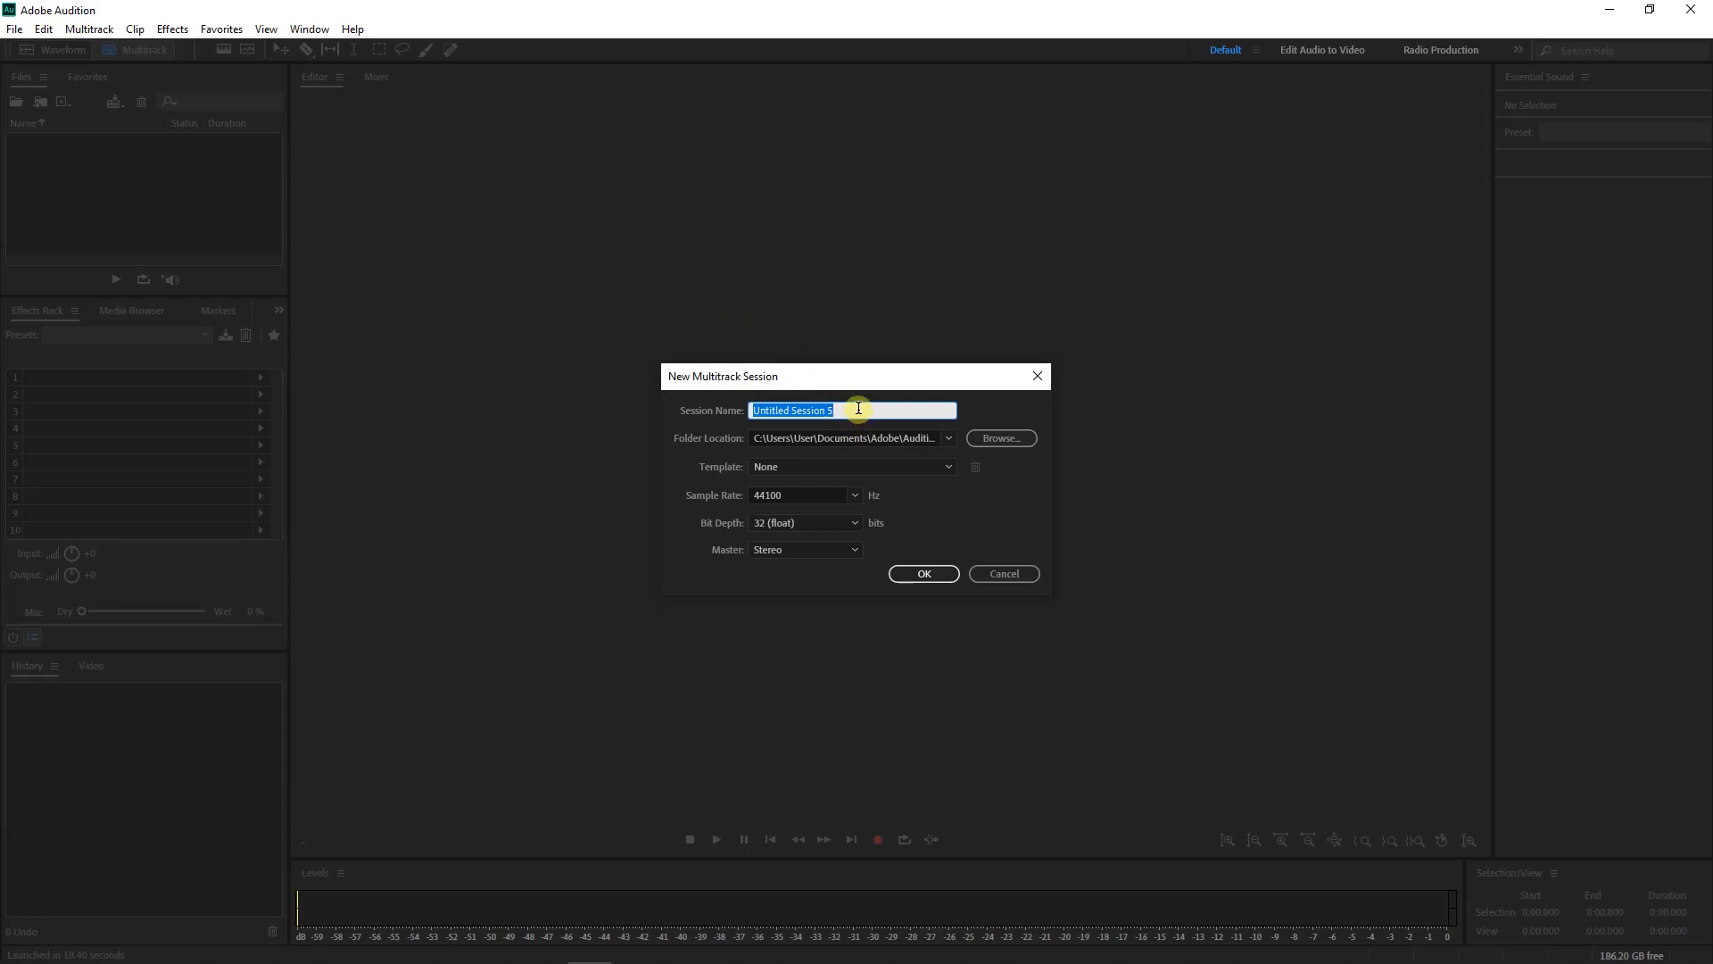
{"action": "type", "text": "TRACK"}
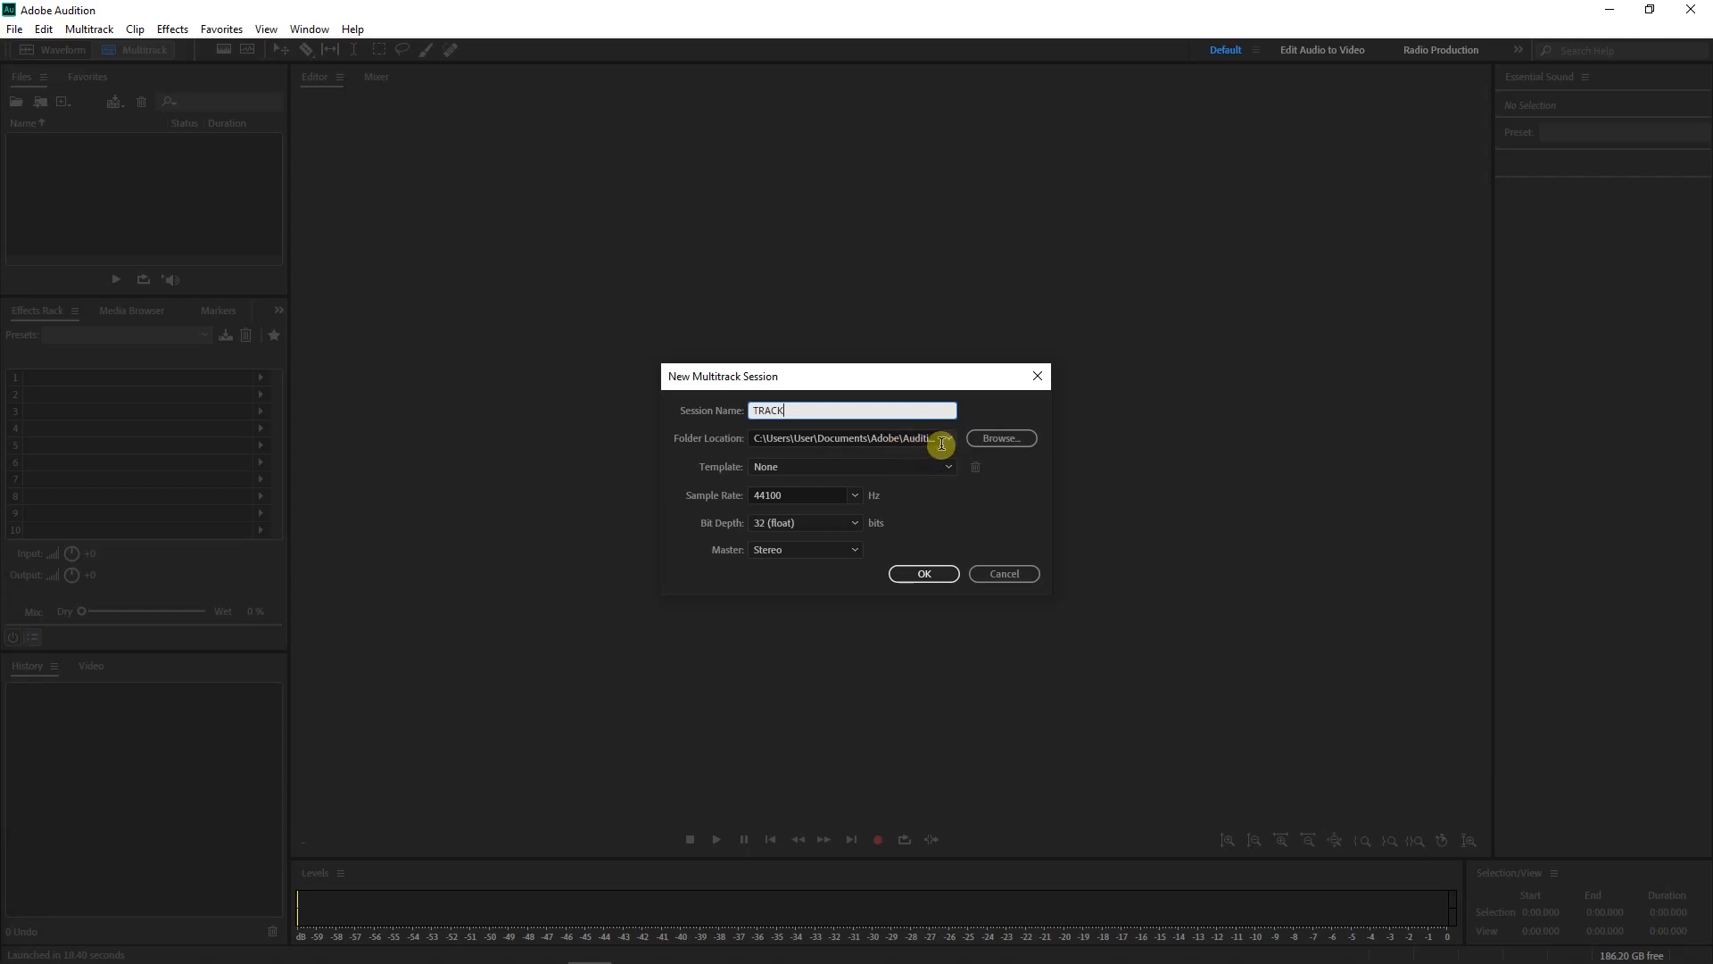
{"action": "left_click", "coordinate": [822, 468]}
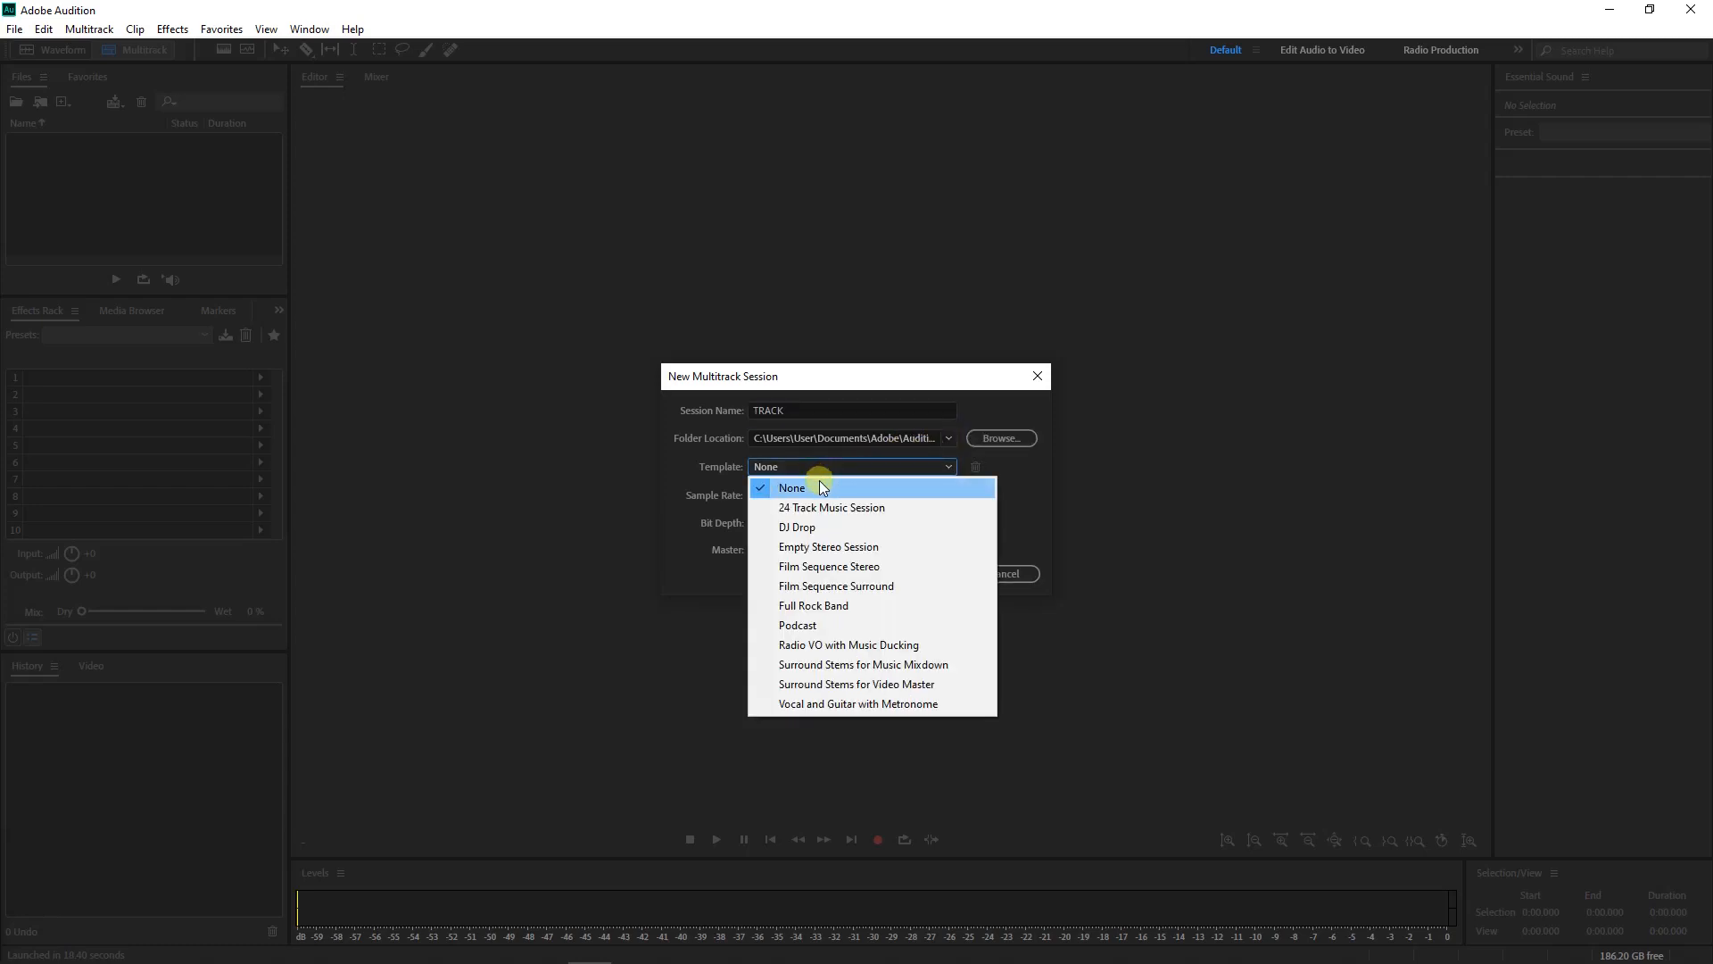
{"action": "left_click", "coordinate": [821, 486]}
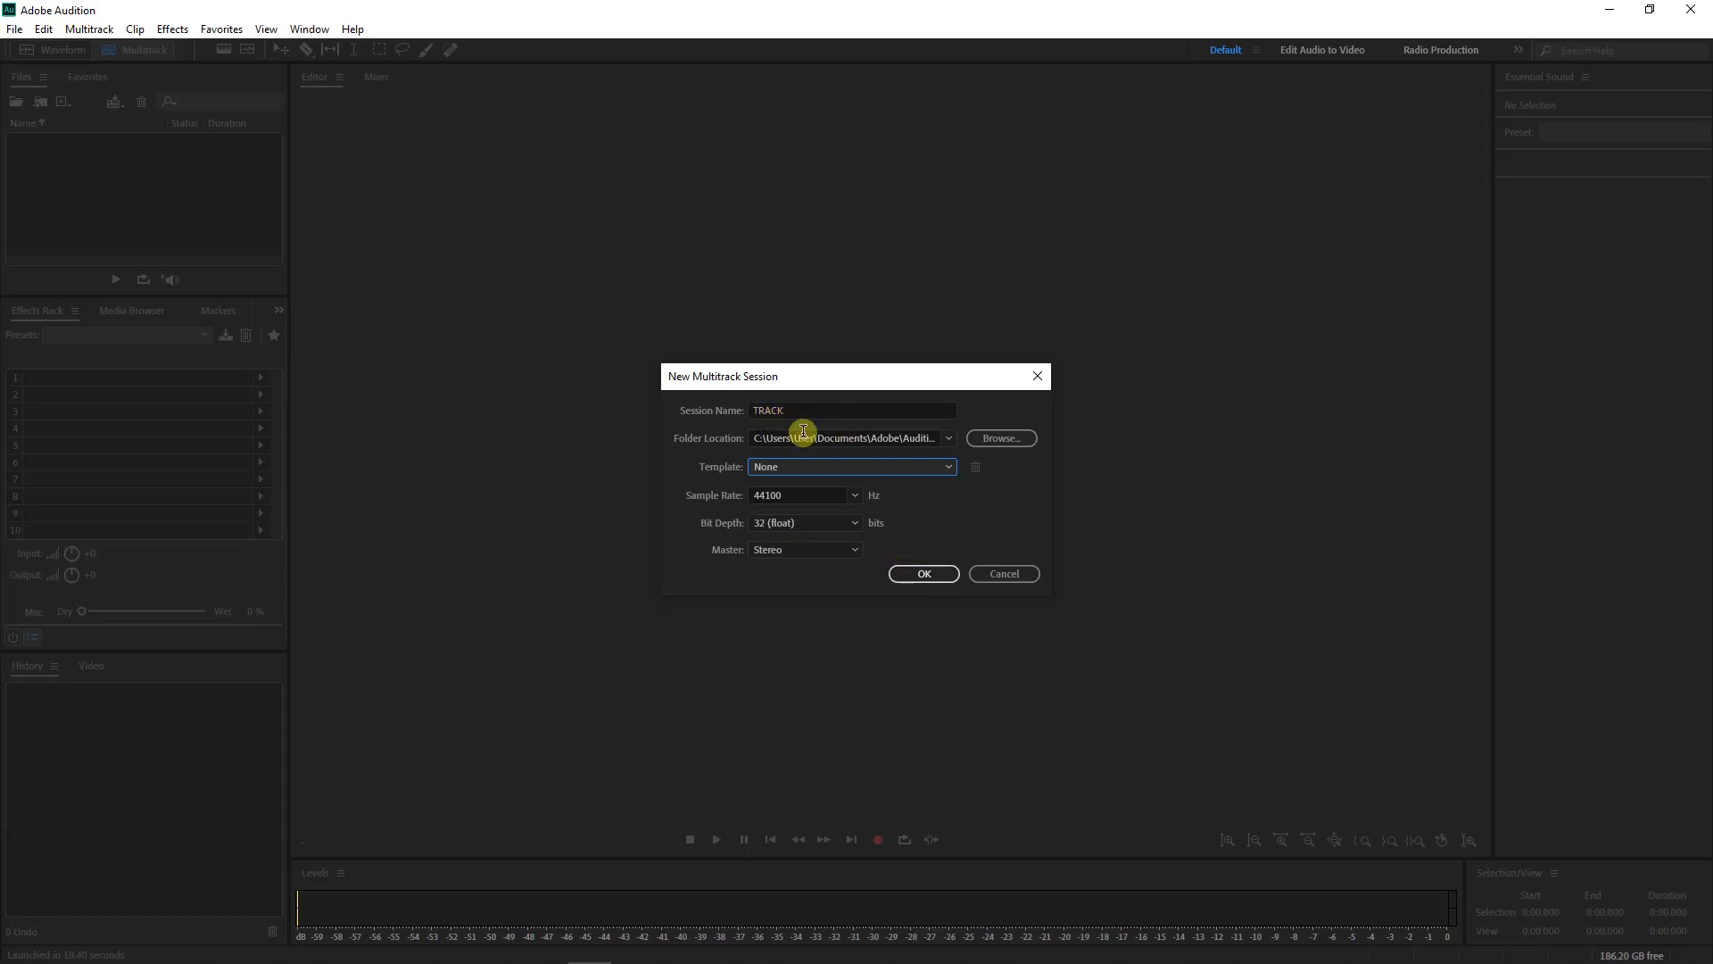
{"action": "left_click", "coordinate": [926, 574]}
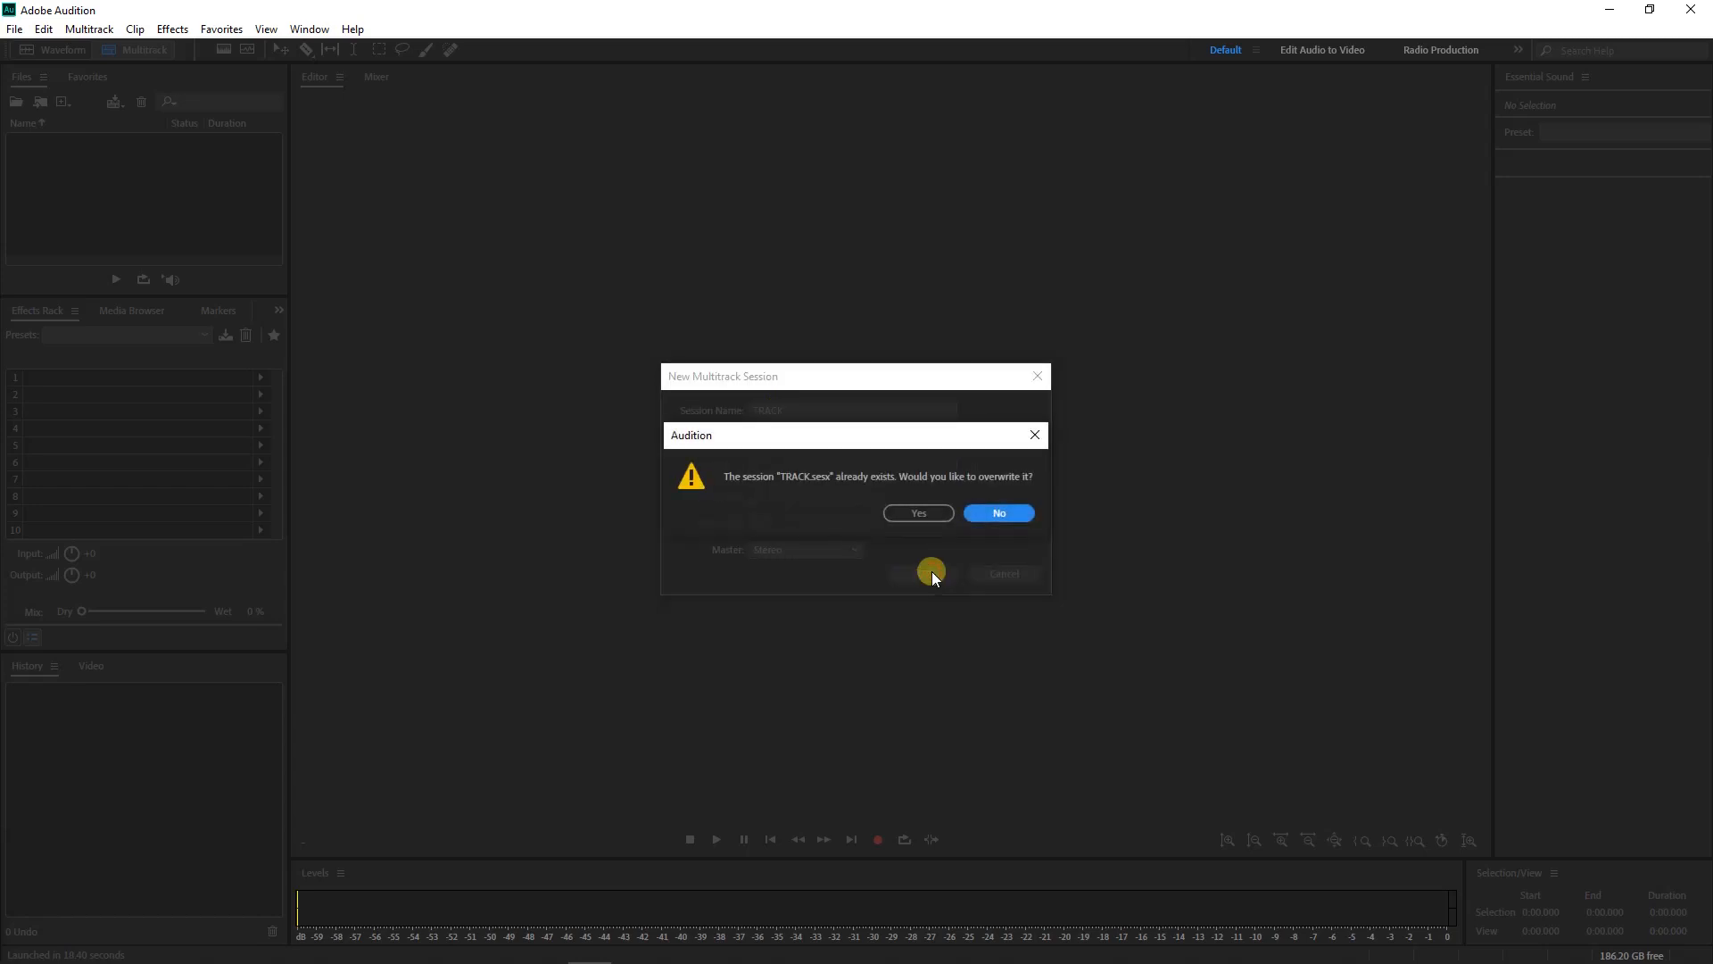
{"action": "left_click", "coordinate": [914, 512]}
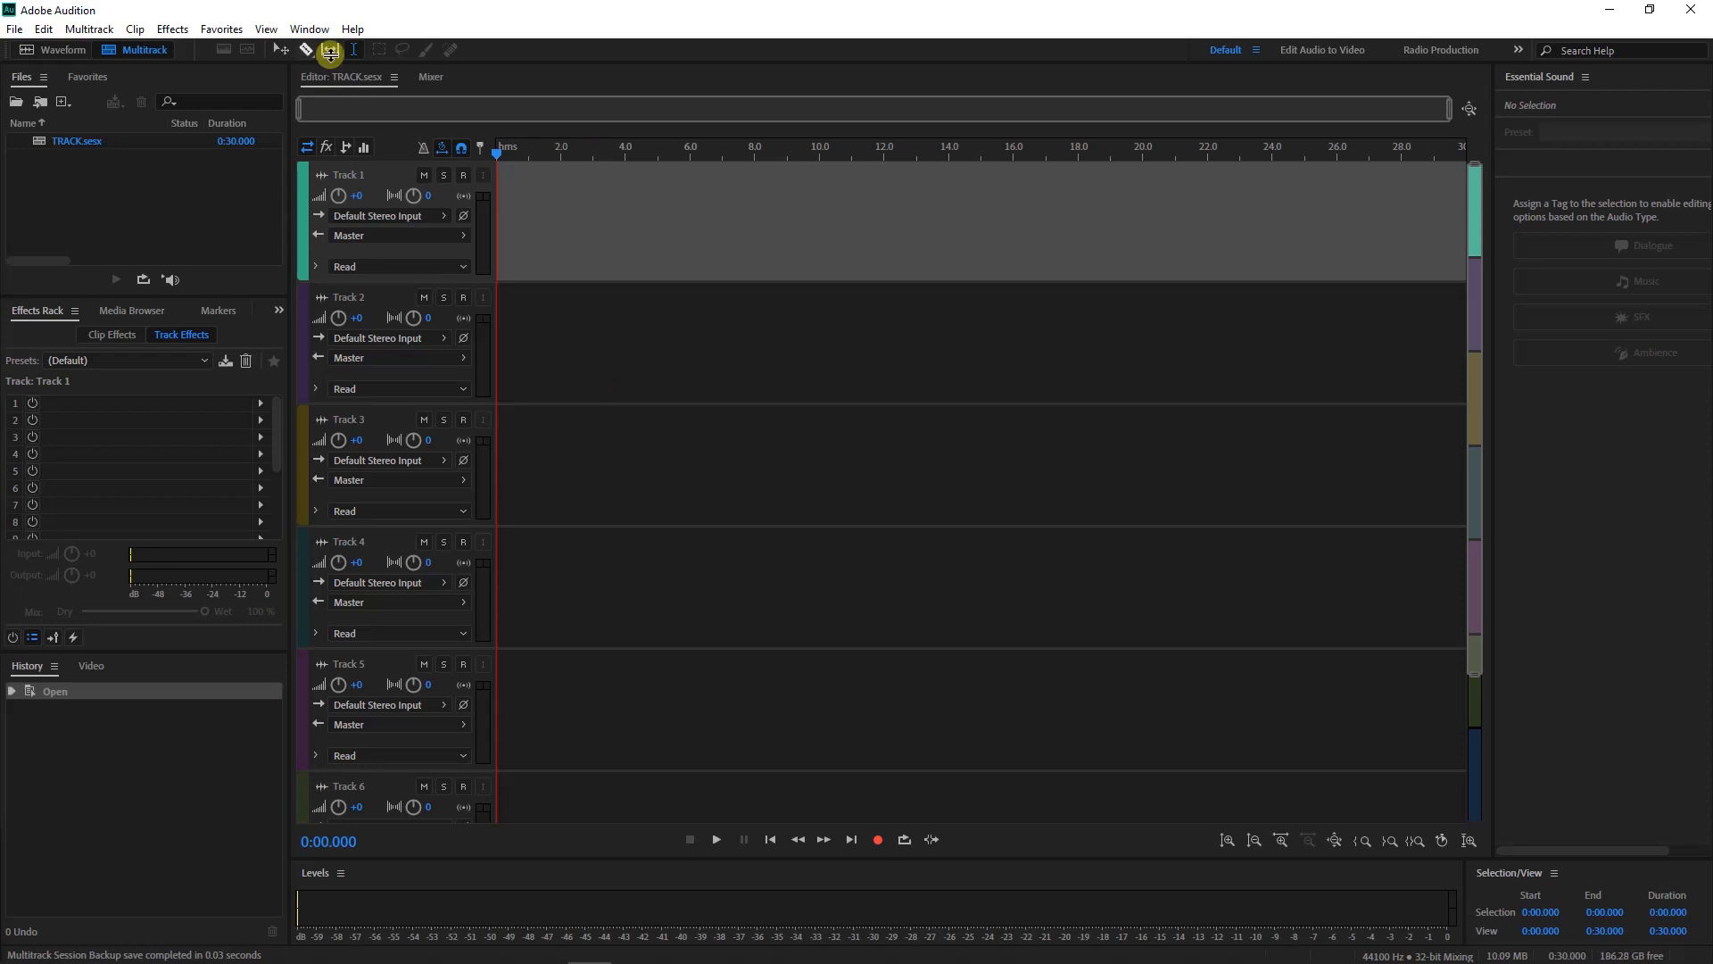
Create a new empty stereo audio file named TRACK
{"action": "left_click", "coordinate": [62, 52]}
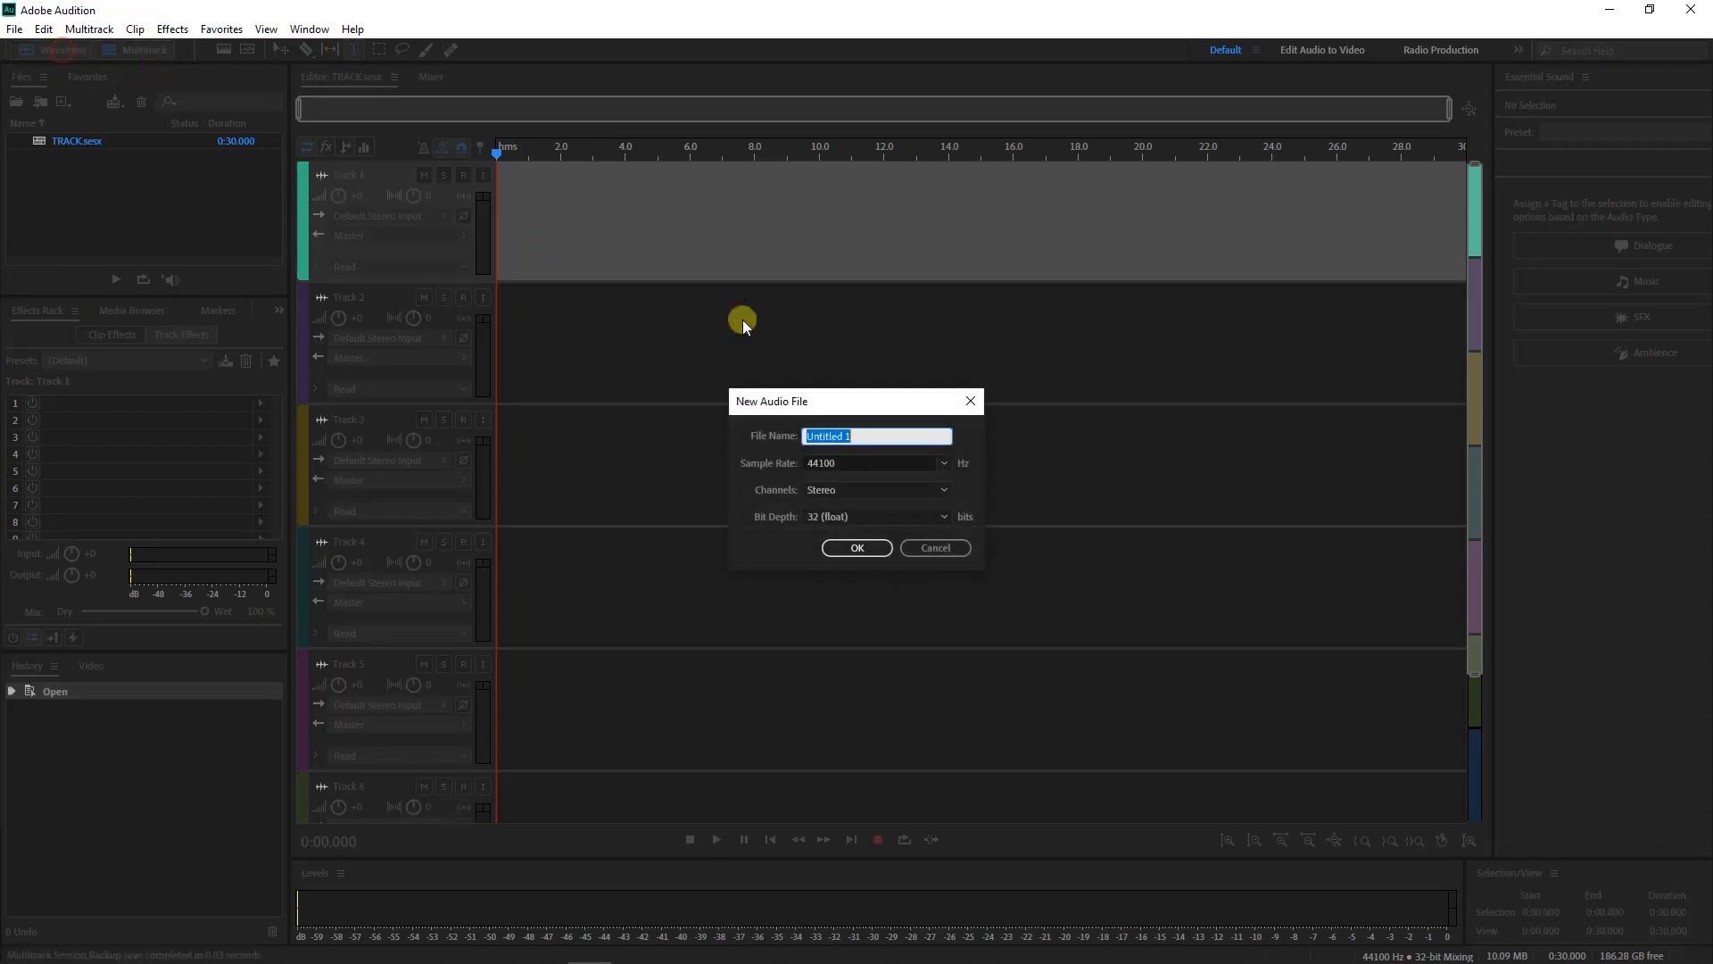
{"action": "type", "text": "TRACK"}
{"action": "left_click", "coordinate": [875, 552]}
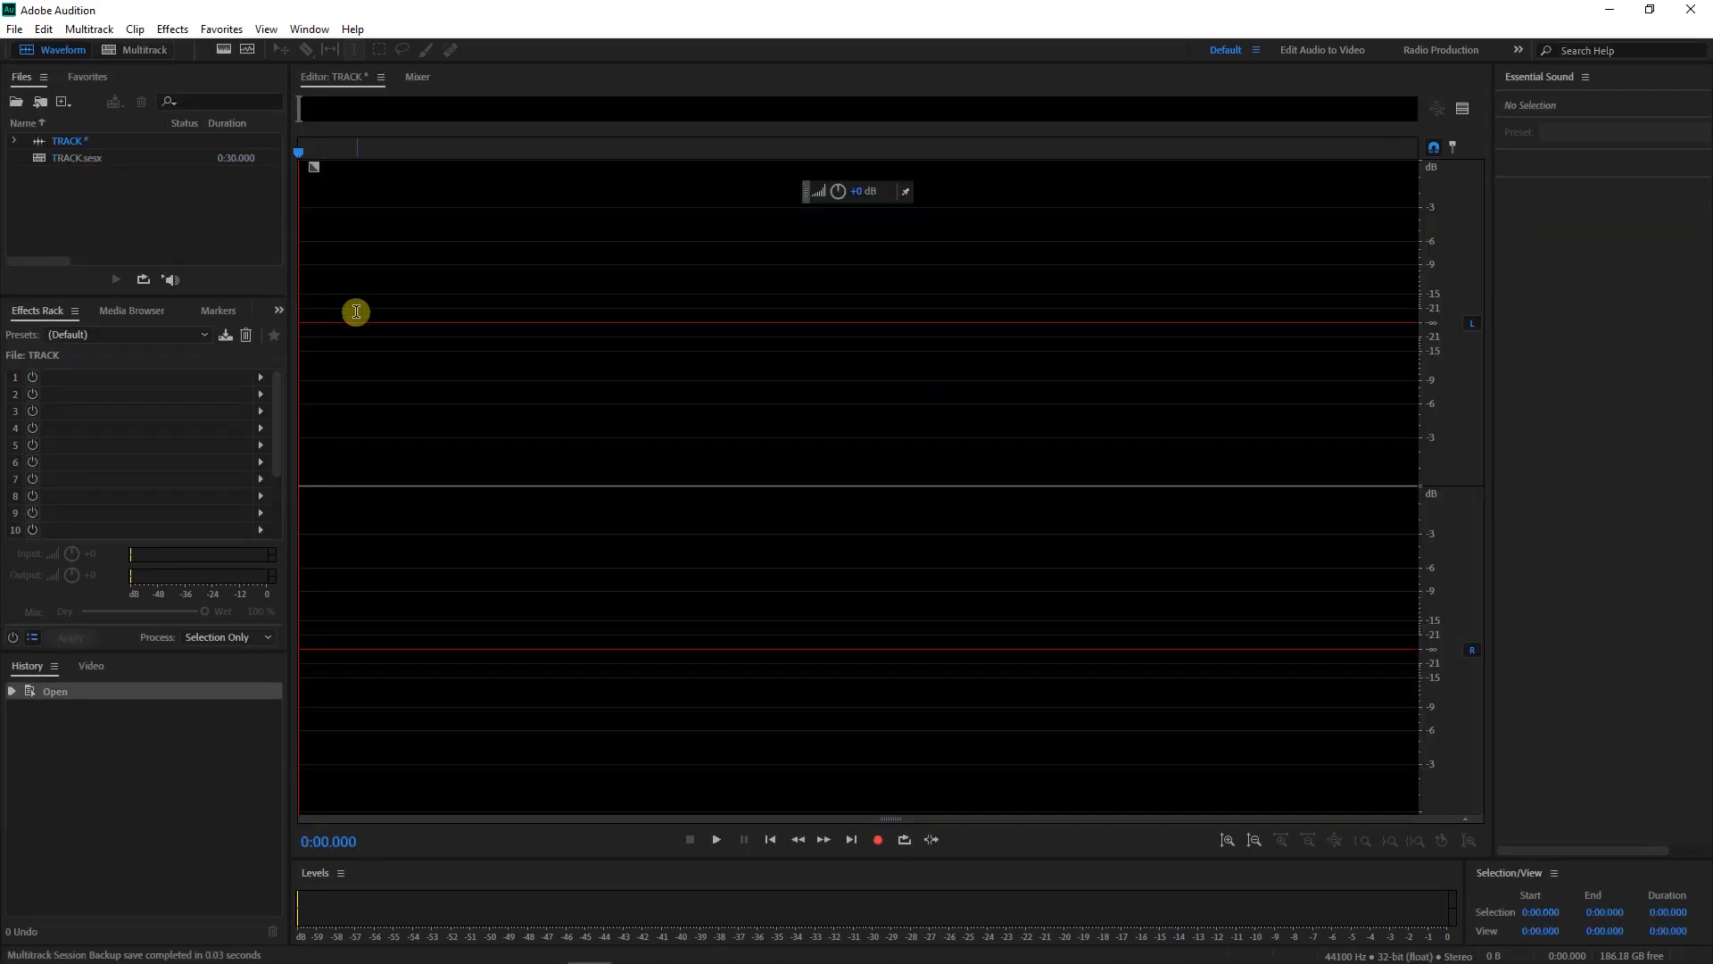
Back in the multitrack session, select Tracks 2–6 and the Files, Effects Rack and History panels
{"action": "left_click", "coordinate": [141, 50]}
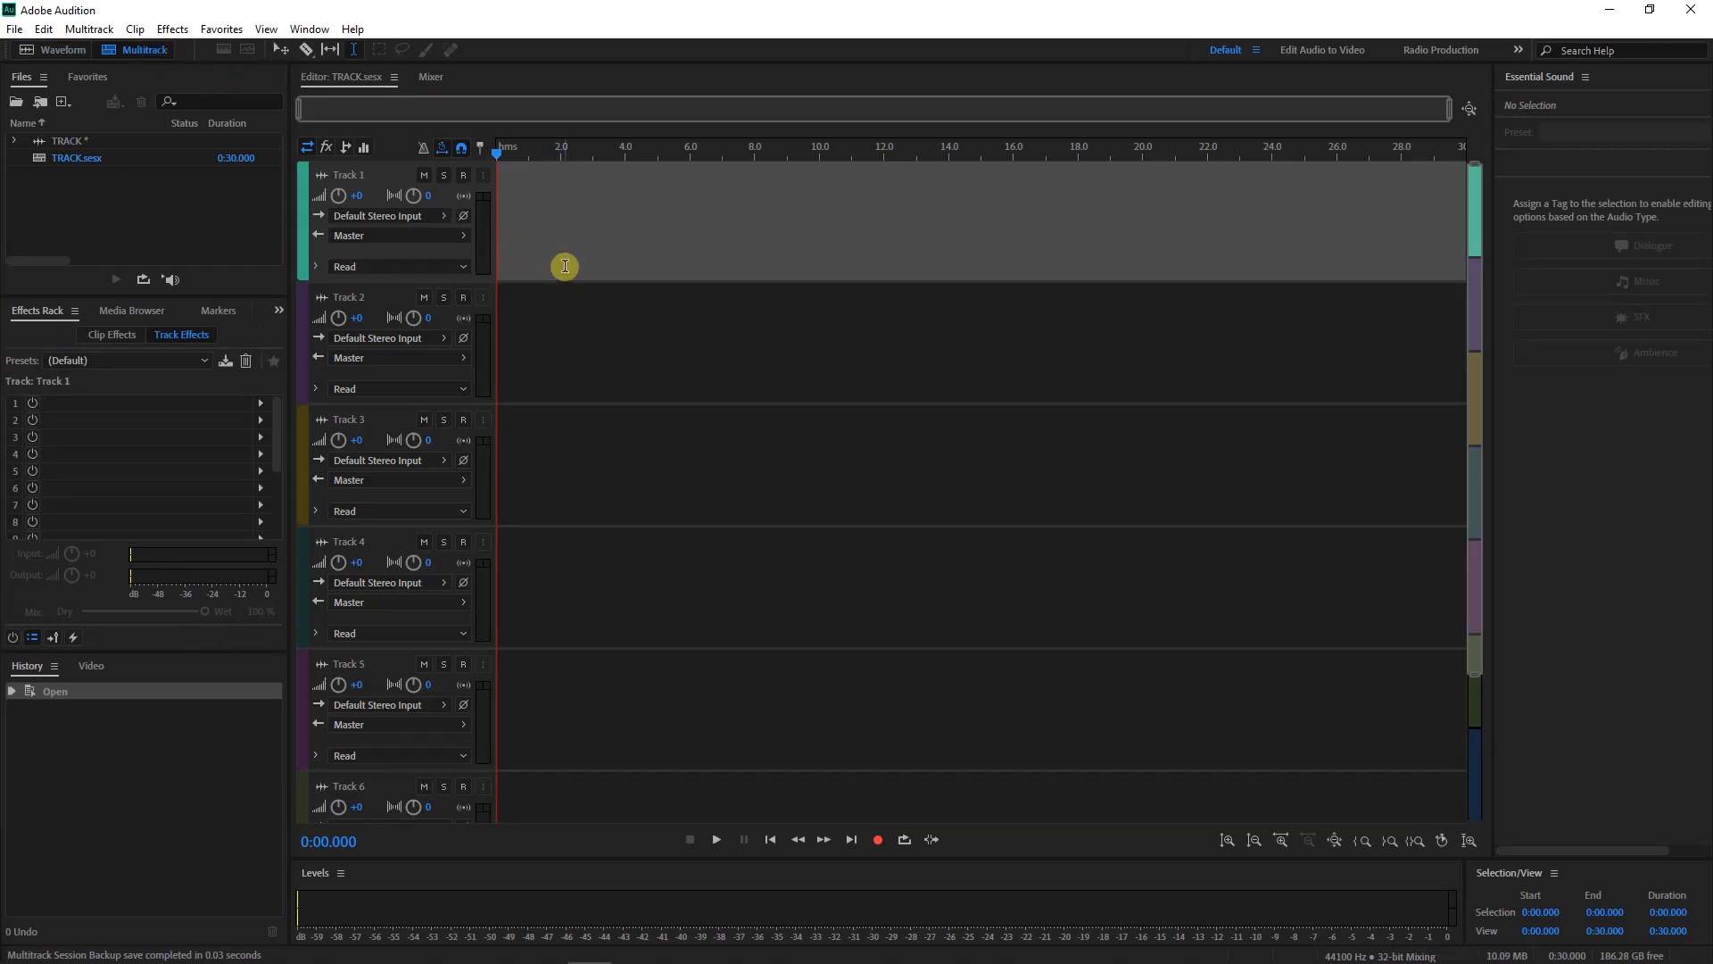
{"action": "left_click", "coordinate": [586, 317]}
{"action": "left_click", "coordinate": [627, 477]}
{"action": "left_click", "coordinate": [630, 553]}
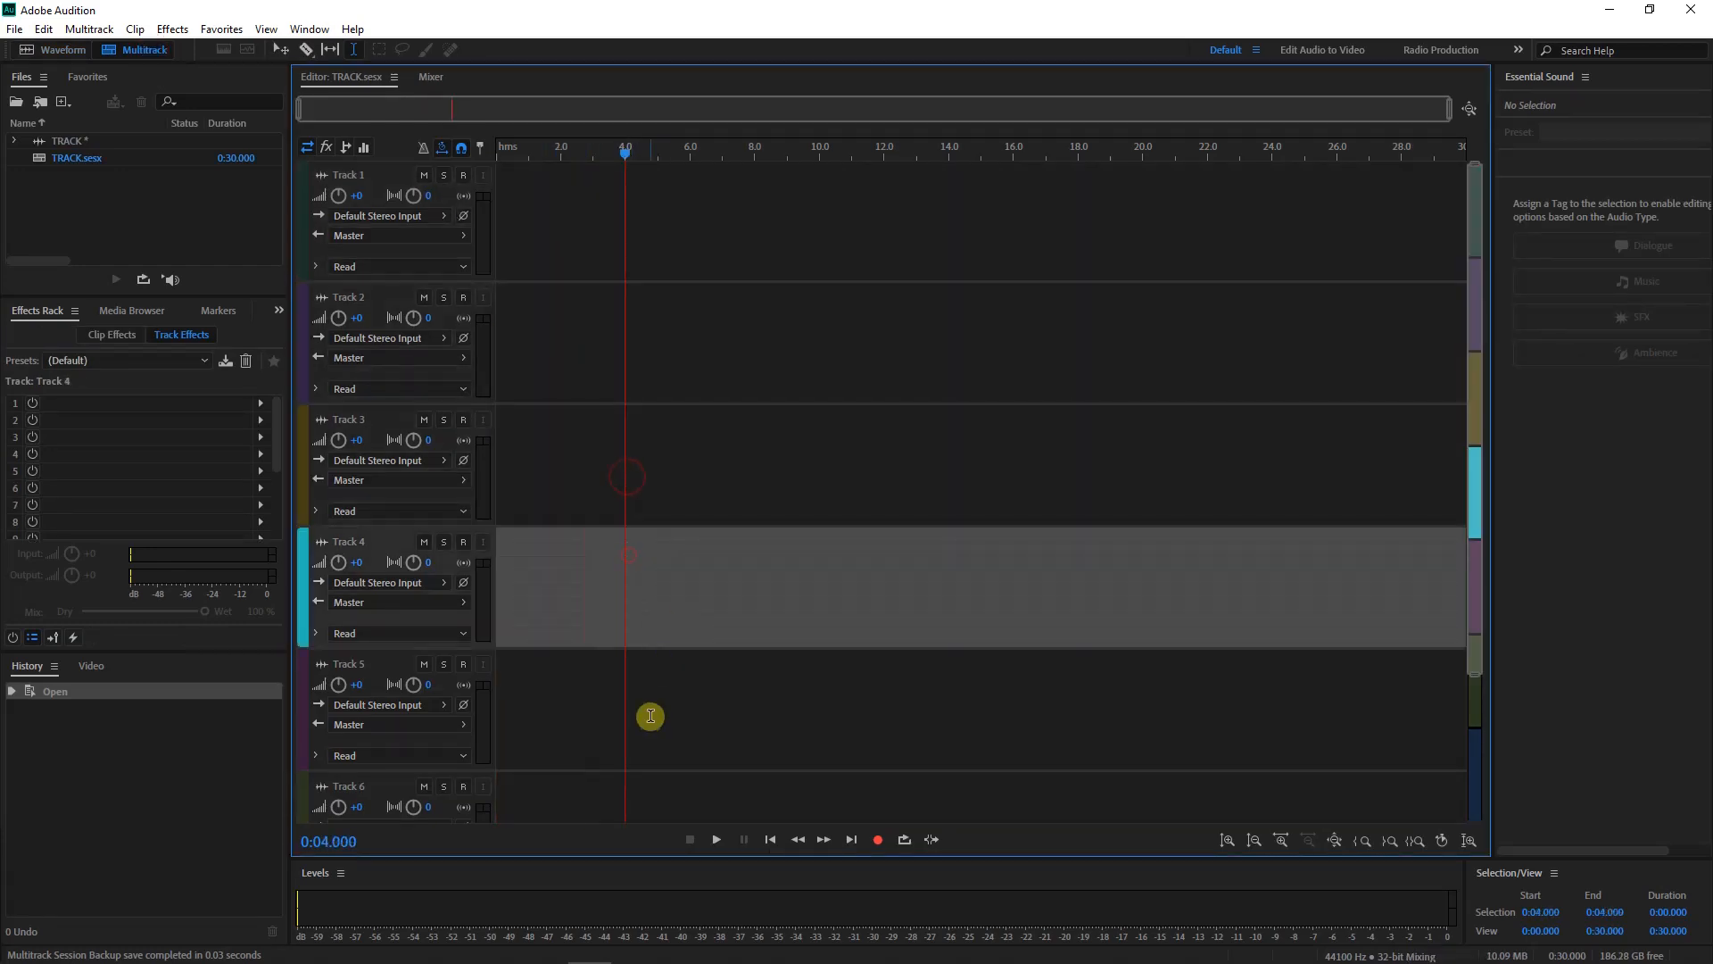
{"action": "left_click", "coordinate": [649, 718]}
{"action": "left_click", "coordinate": [650, 780]}
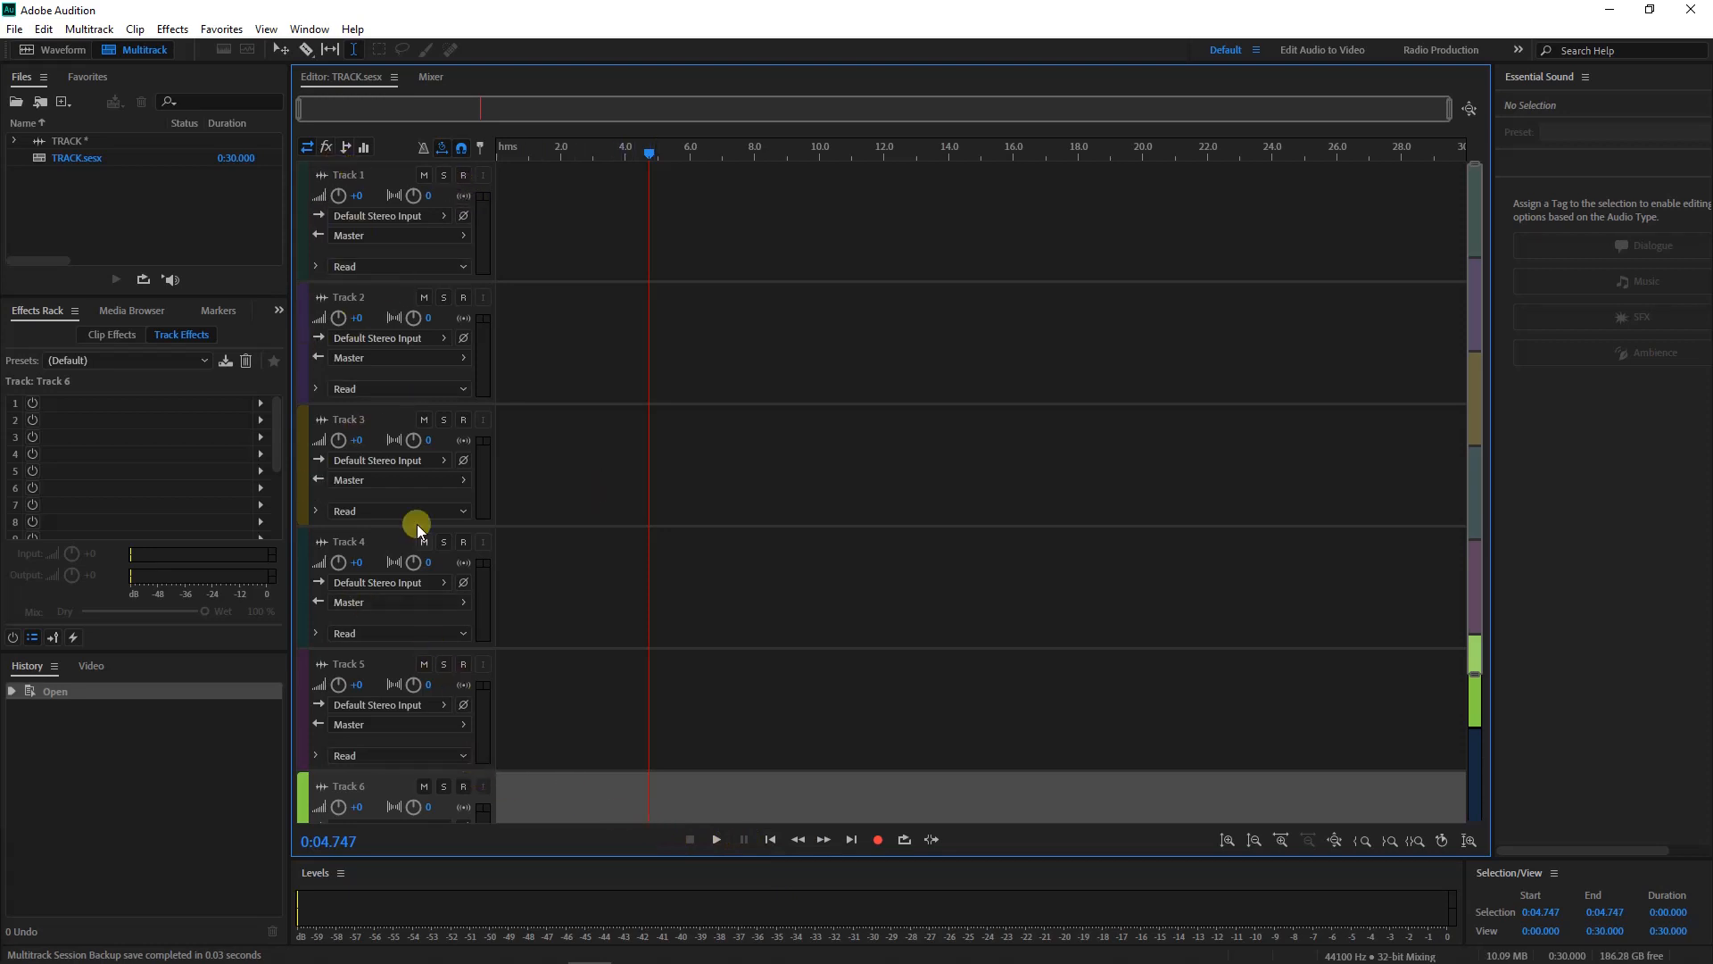
{"action": "left_click", "coordinate": [202, 226]}
{"action": "left_click", "coordinate": [153, 505]}
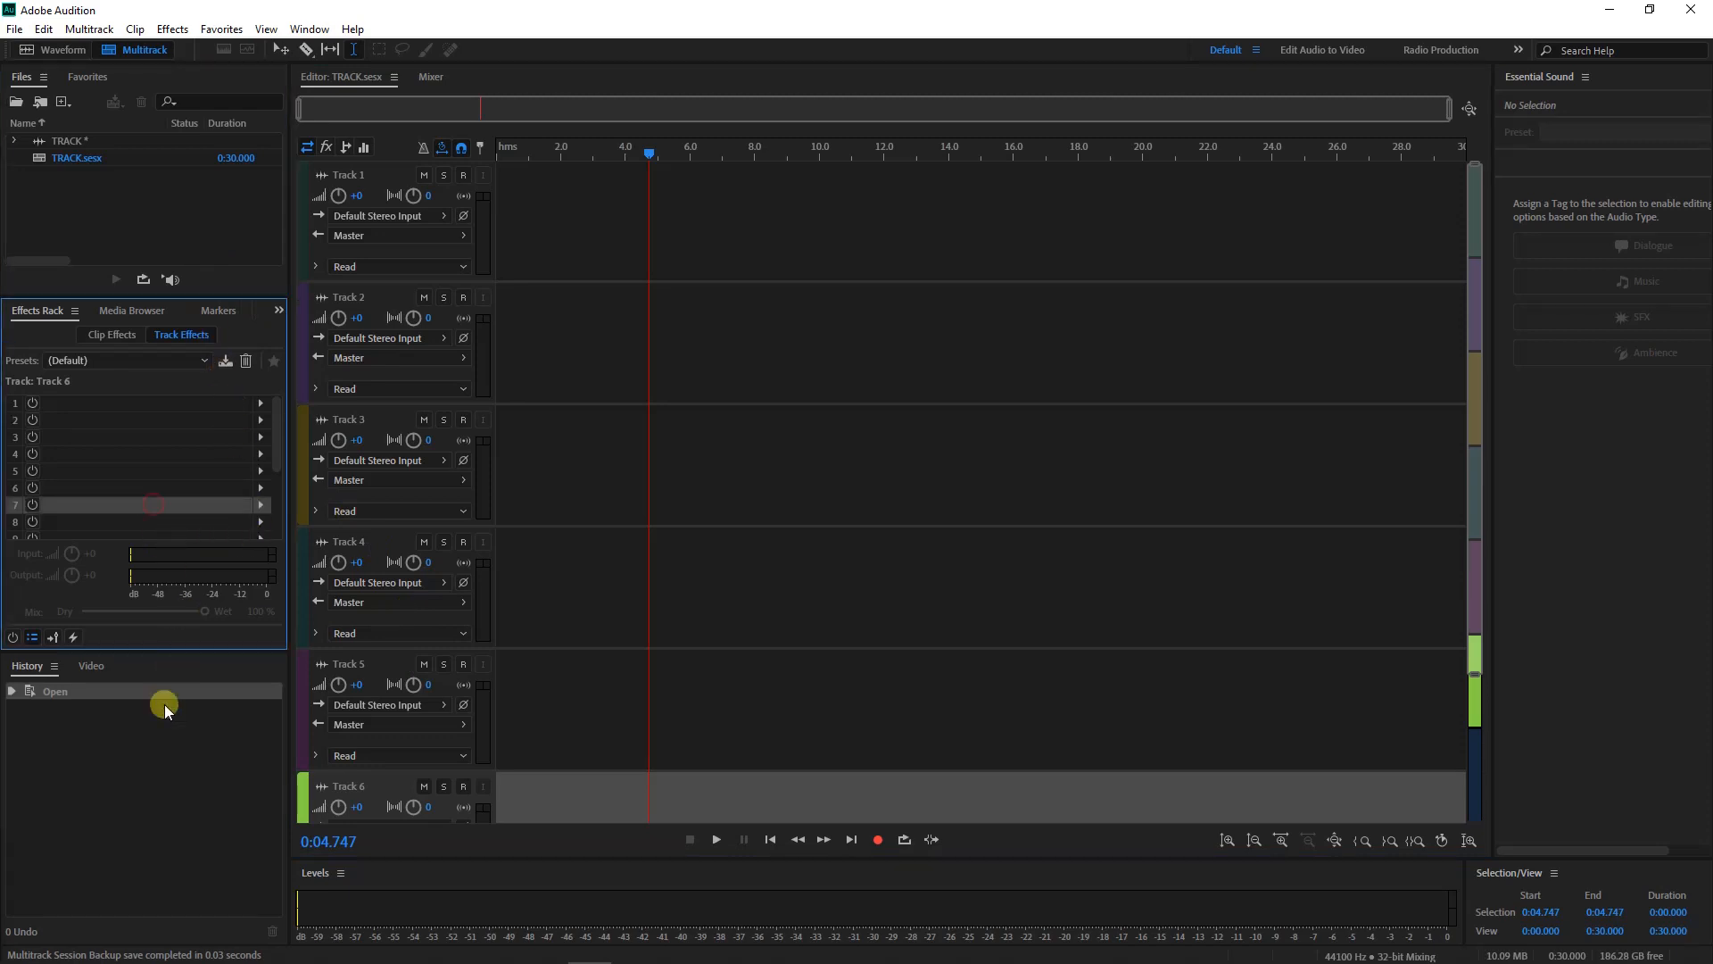
{"action": "left_click", "coordinate": [159, 730]}
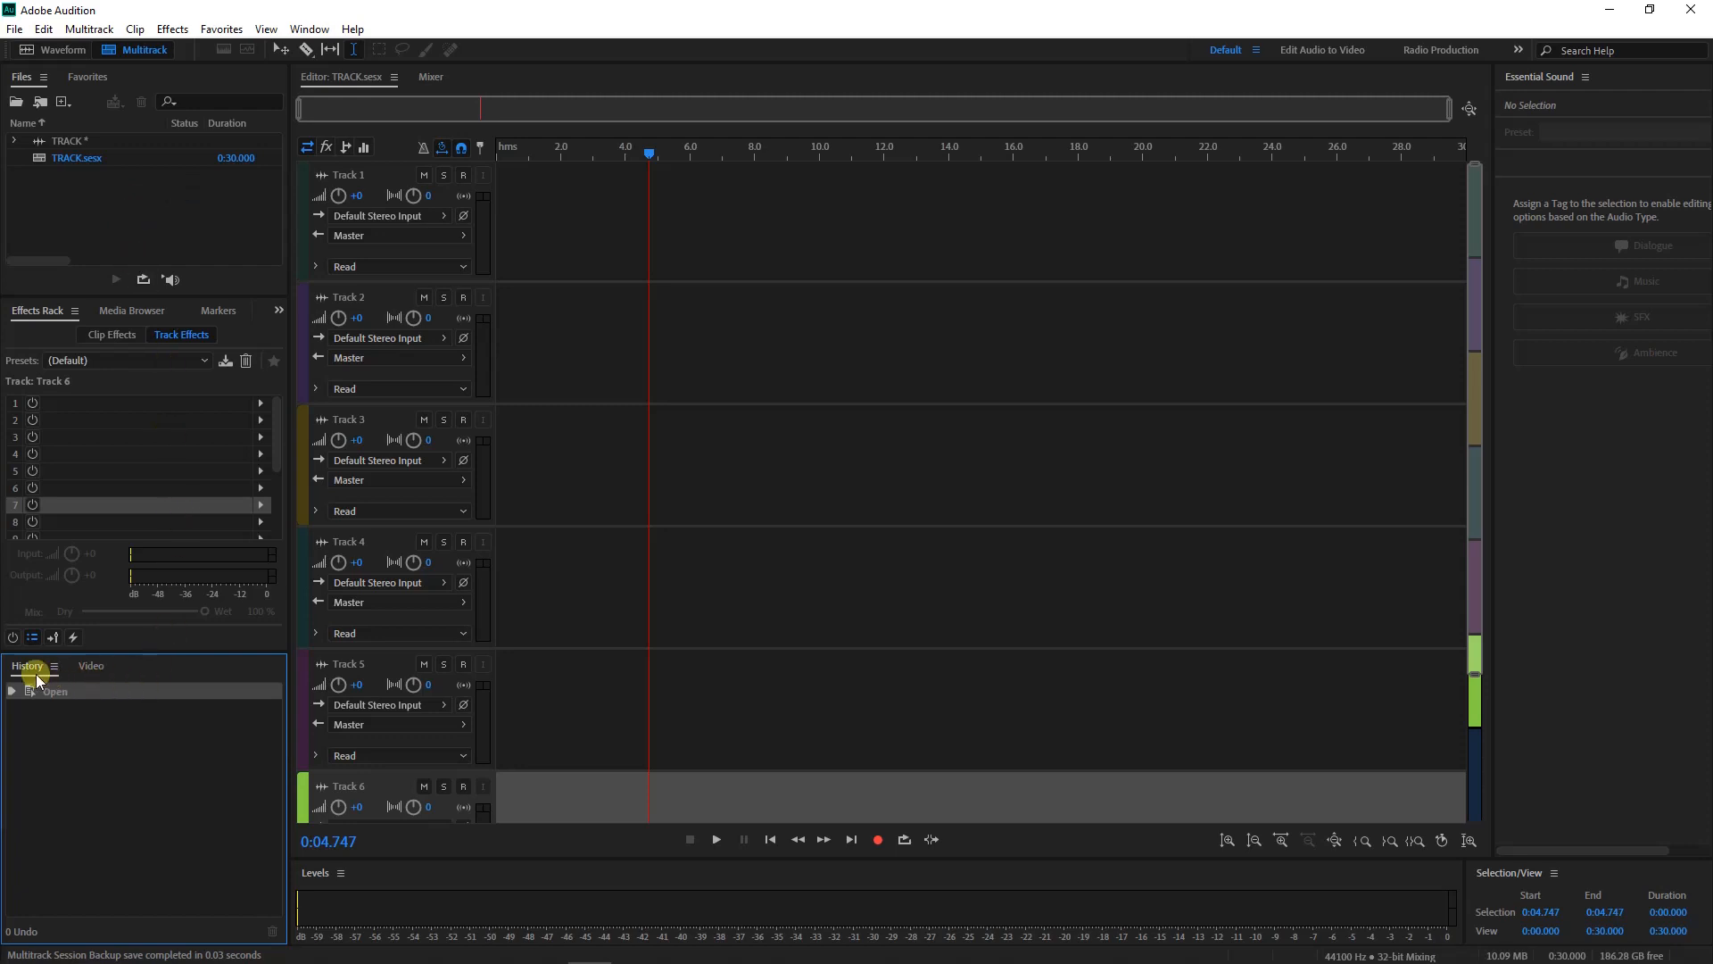
Drag the DJ SPINALL song from the Media Browser onto Track 1
{"action": "left_click", "coordinate": [132, 309]}
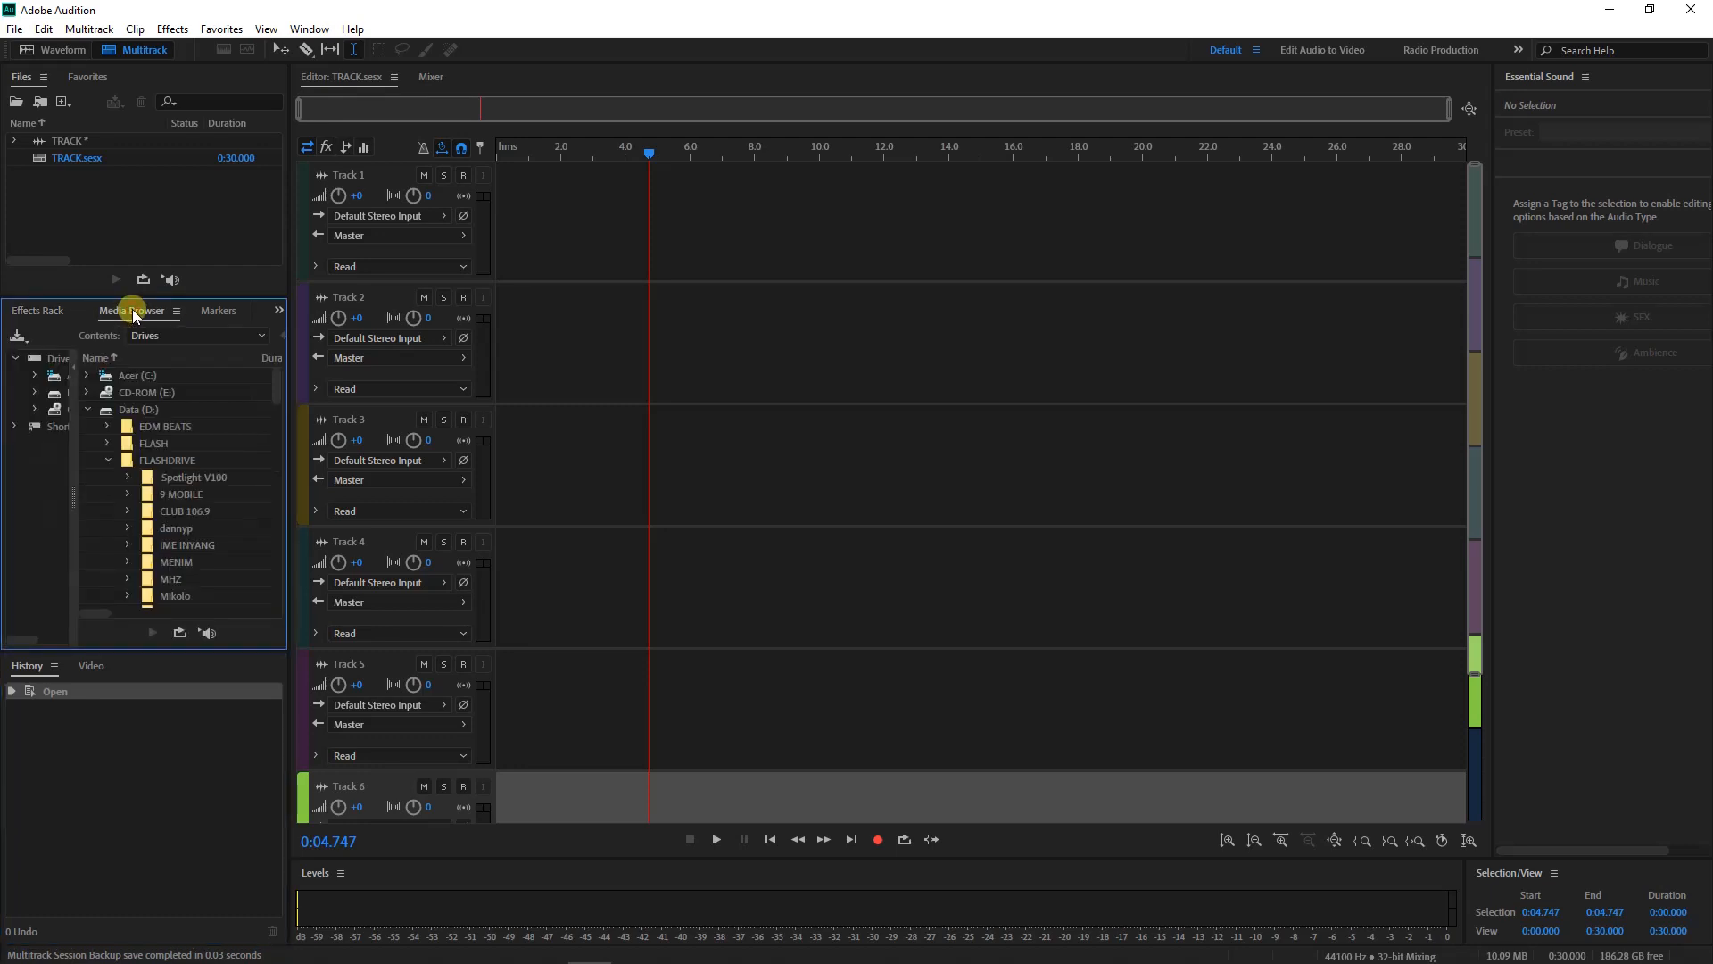
{"action": "scroll", "coordinate": [138, 502], "scroll_direction": "down", "scroll_amount": 6}
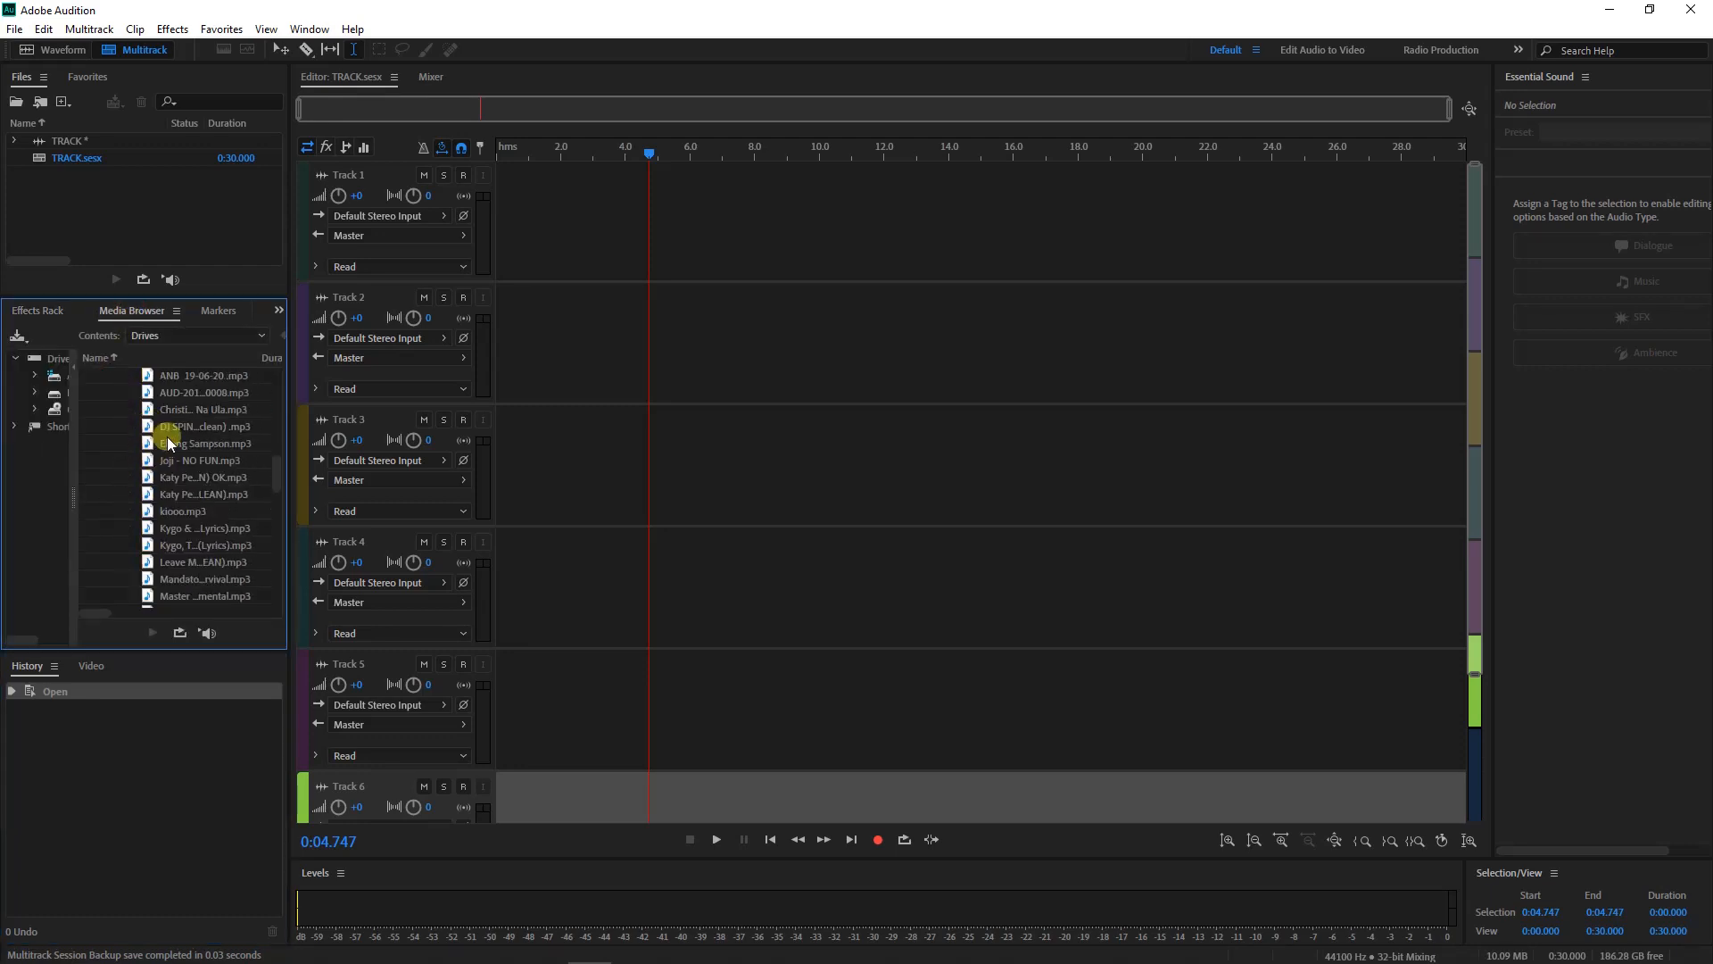
{"action": "left_click_drag", "start_coordinate": [168, 432], "coordinate": [607, 244]}
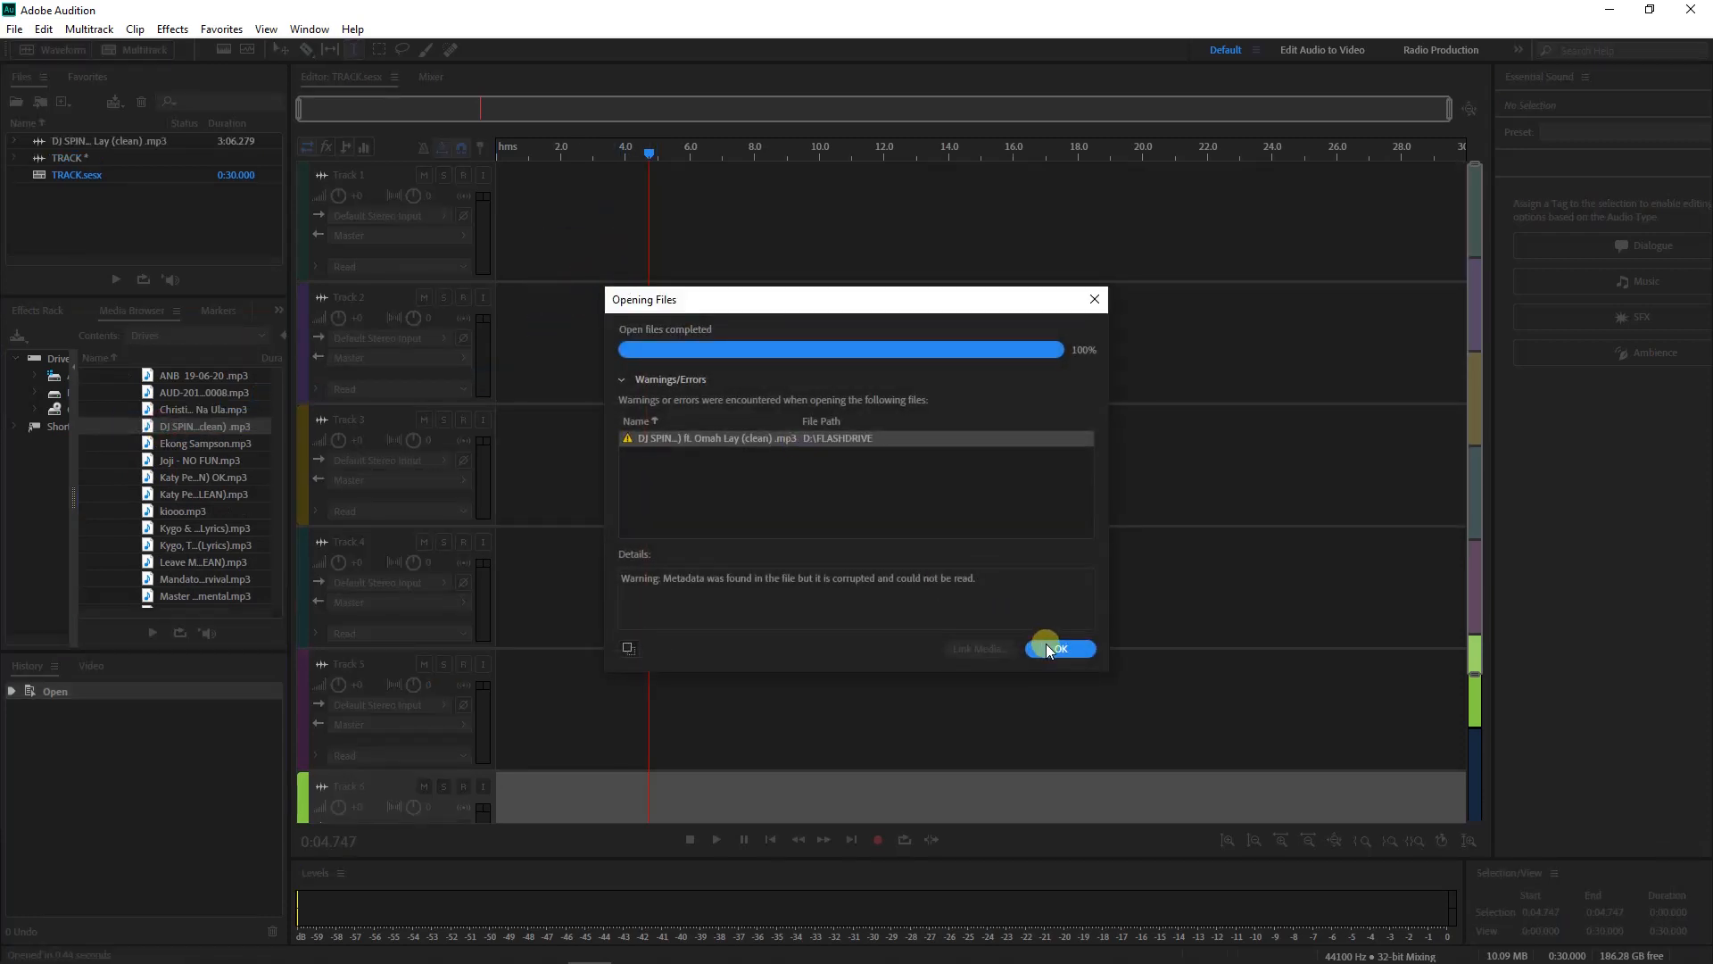
{"action": "left_click", "coordinate": [1050, 648]}
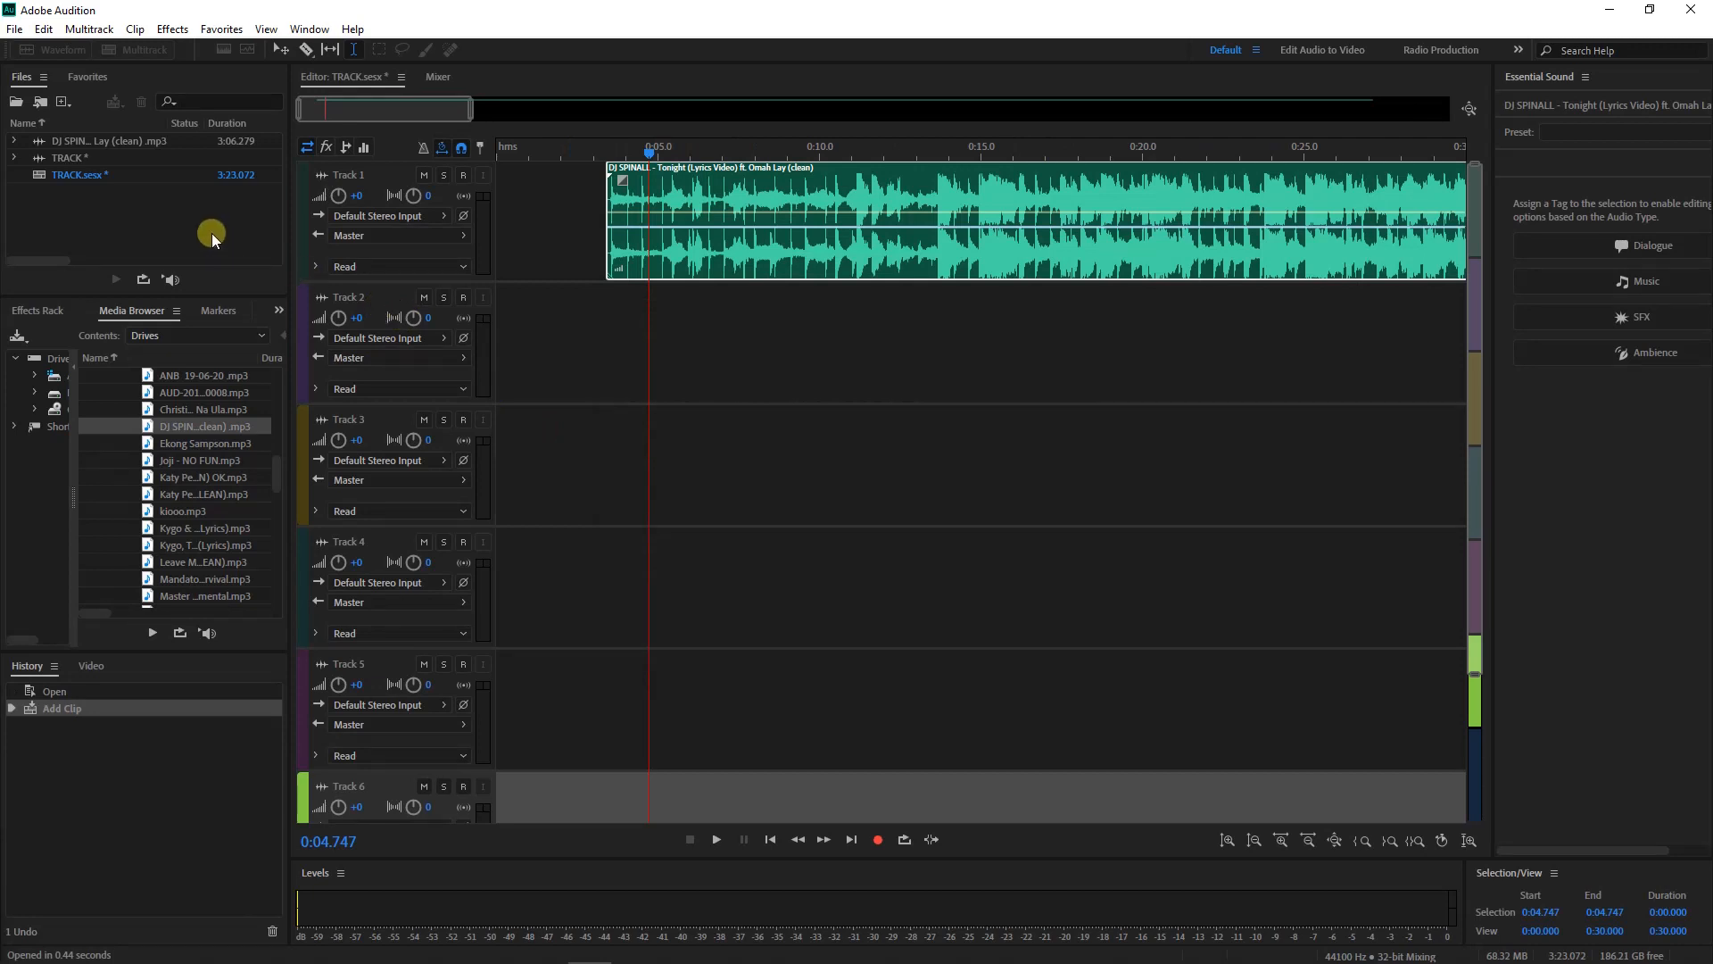
Import the Chilled Acoustic background music and place it on Track 2
{"action": "left_click", "coordinate": [211, 238]}
{"action": "double_click", "coordinate": [212, 239]}
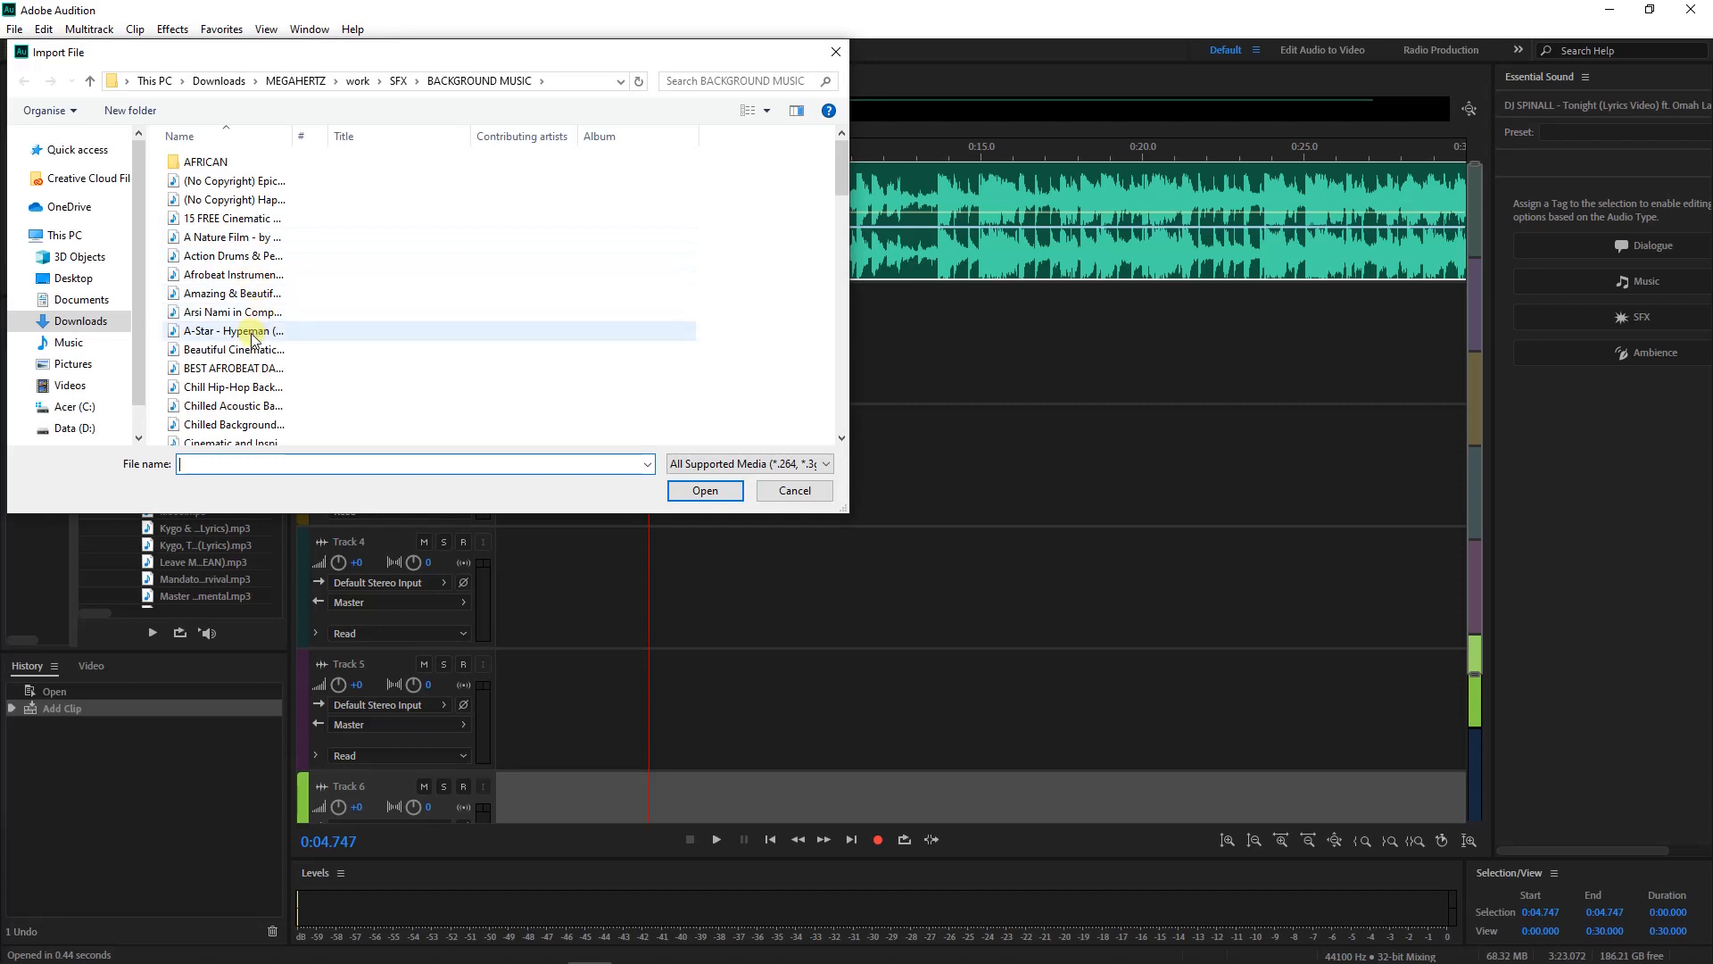
{"action": "left_click", "coordinate": [252, 335]}
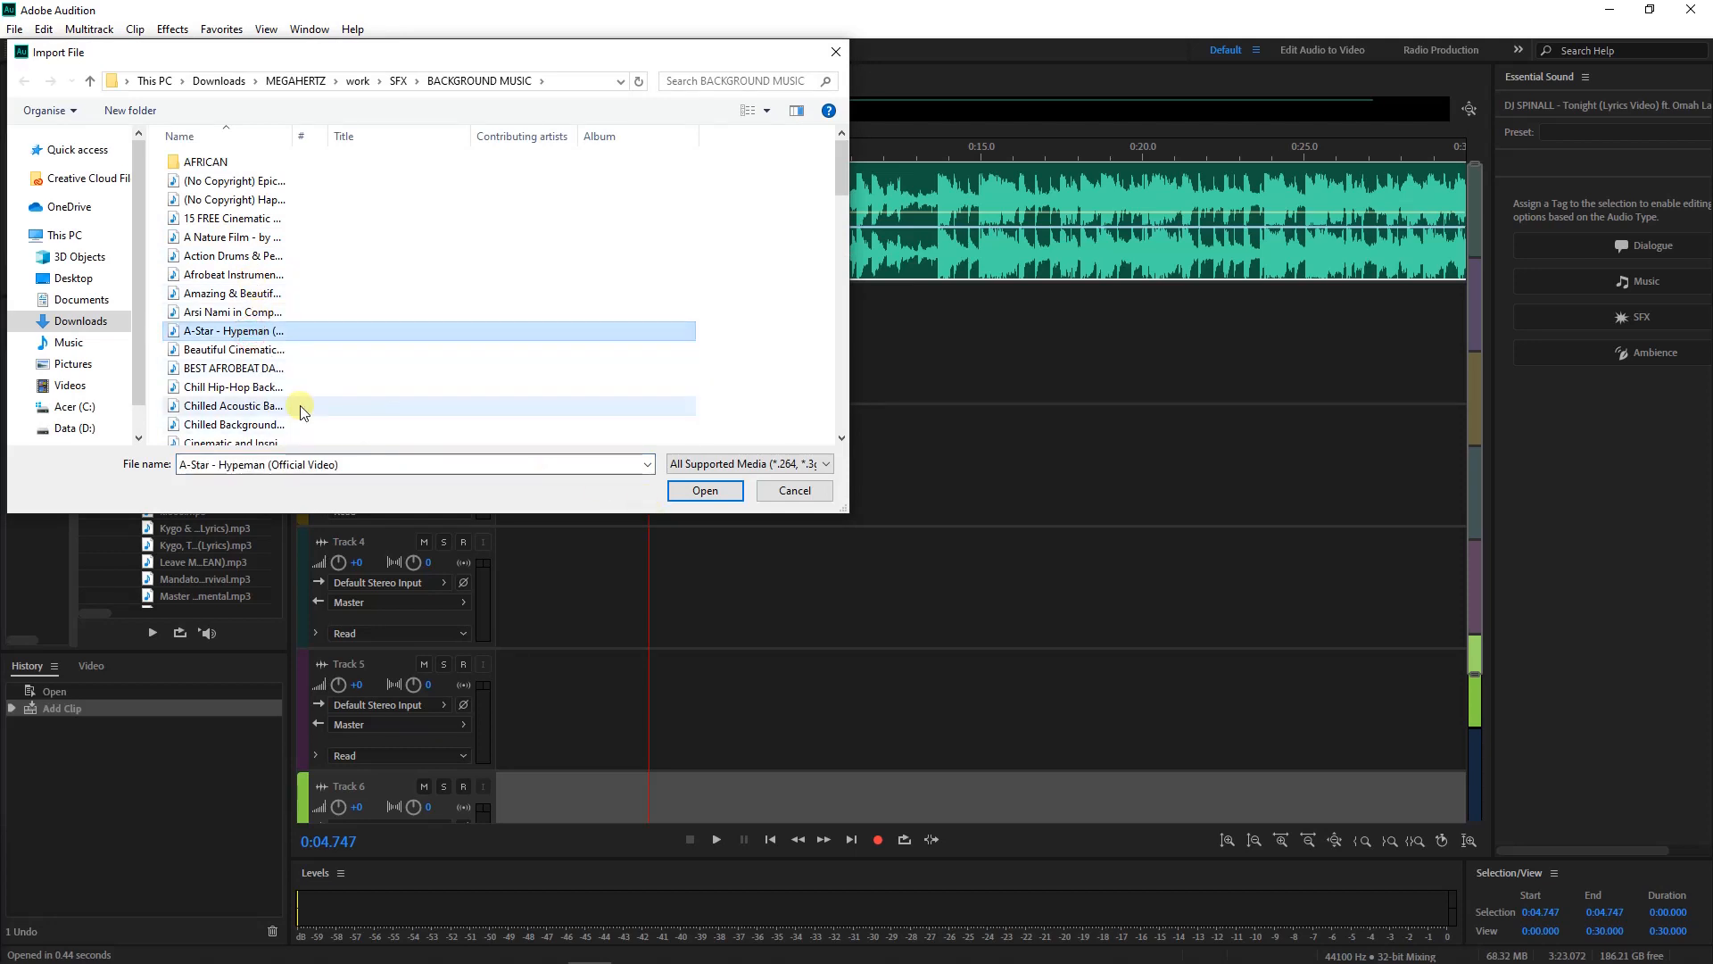
{"action": "left_click", "coordinate": [272, 406]}
{"action": "left_click", "coordinate": [705, 491]}
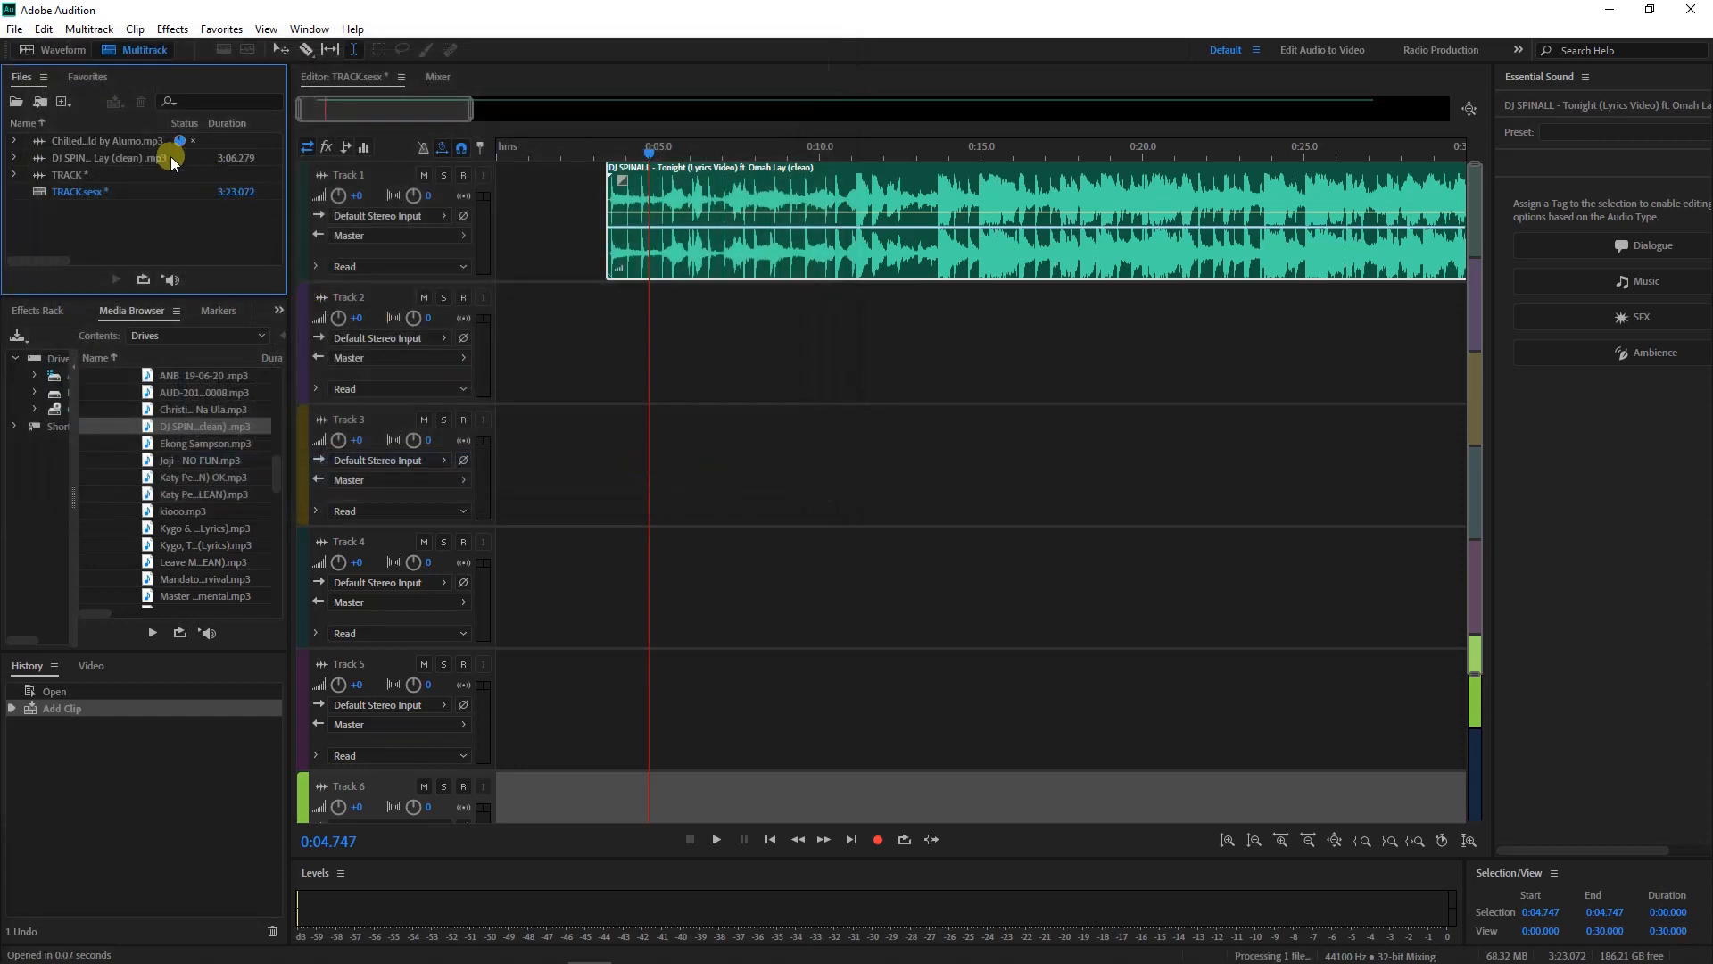
{"action": "left_click_drag", "start_coordinate": [145, 141], "coordinate": [601, 387]}
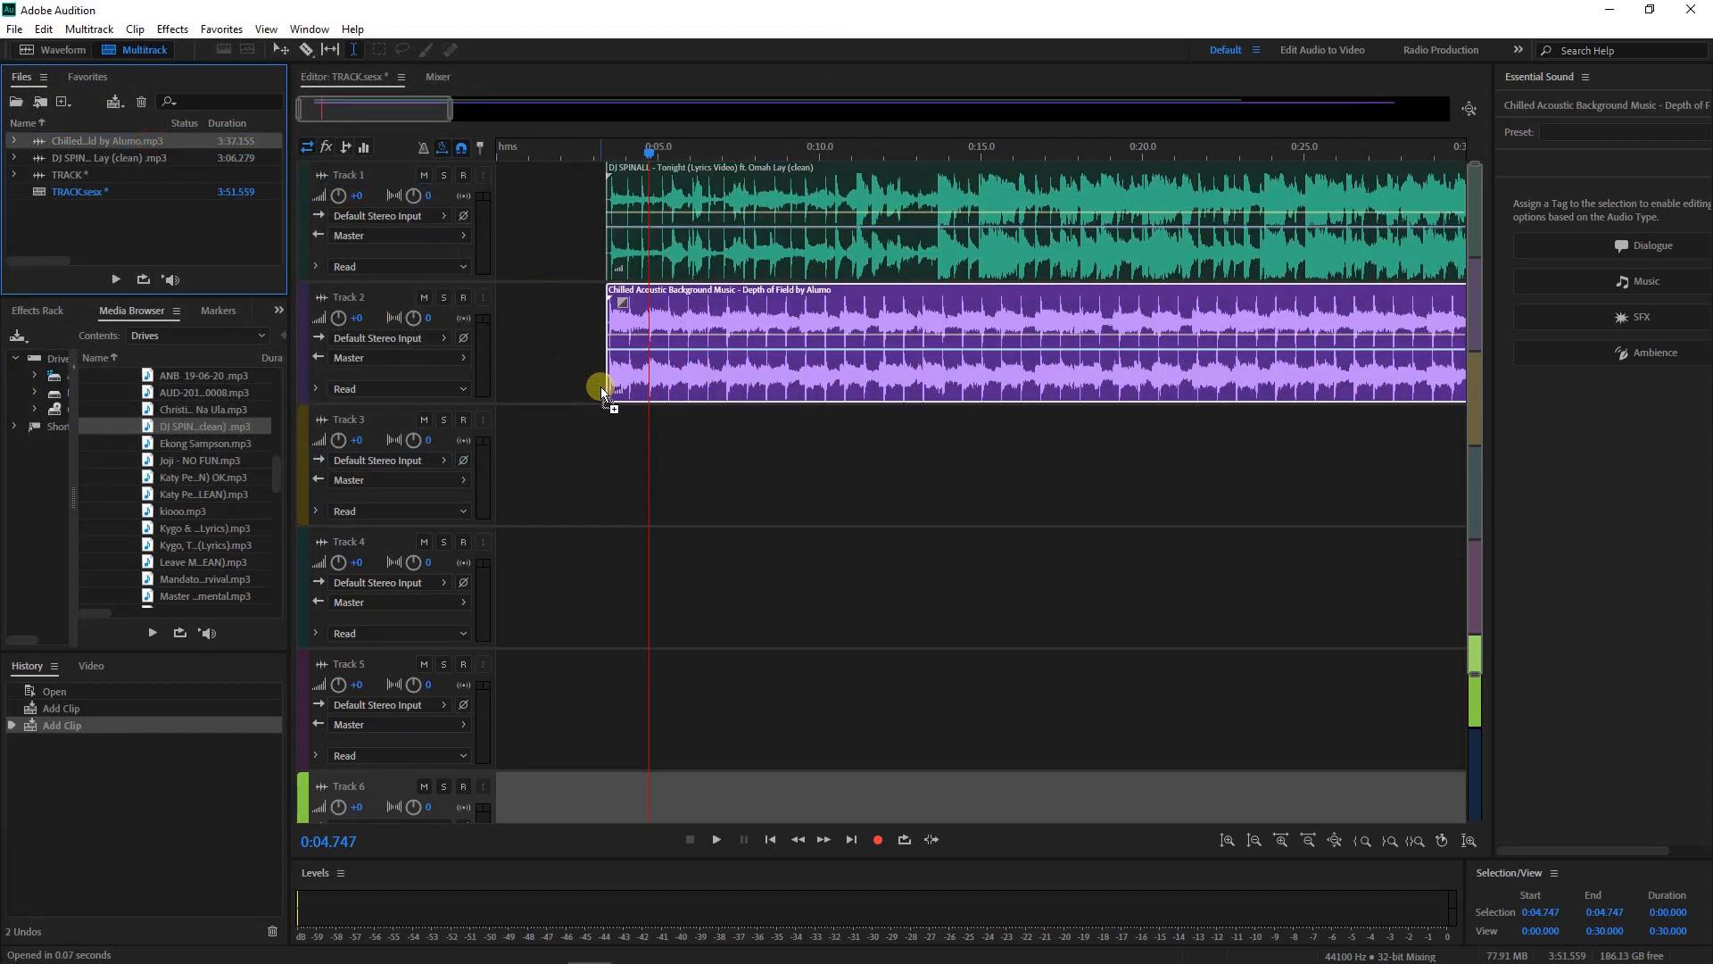
Open the Solar Success background music and place it on Track 3
{"action": "left_click", "coordinate": [14, 28]}
{"action": "left_click", "coordinate": [36, 69]}
{"action": "left_click", "coordinate": [265, 424]}
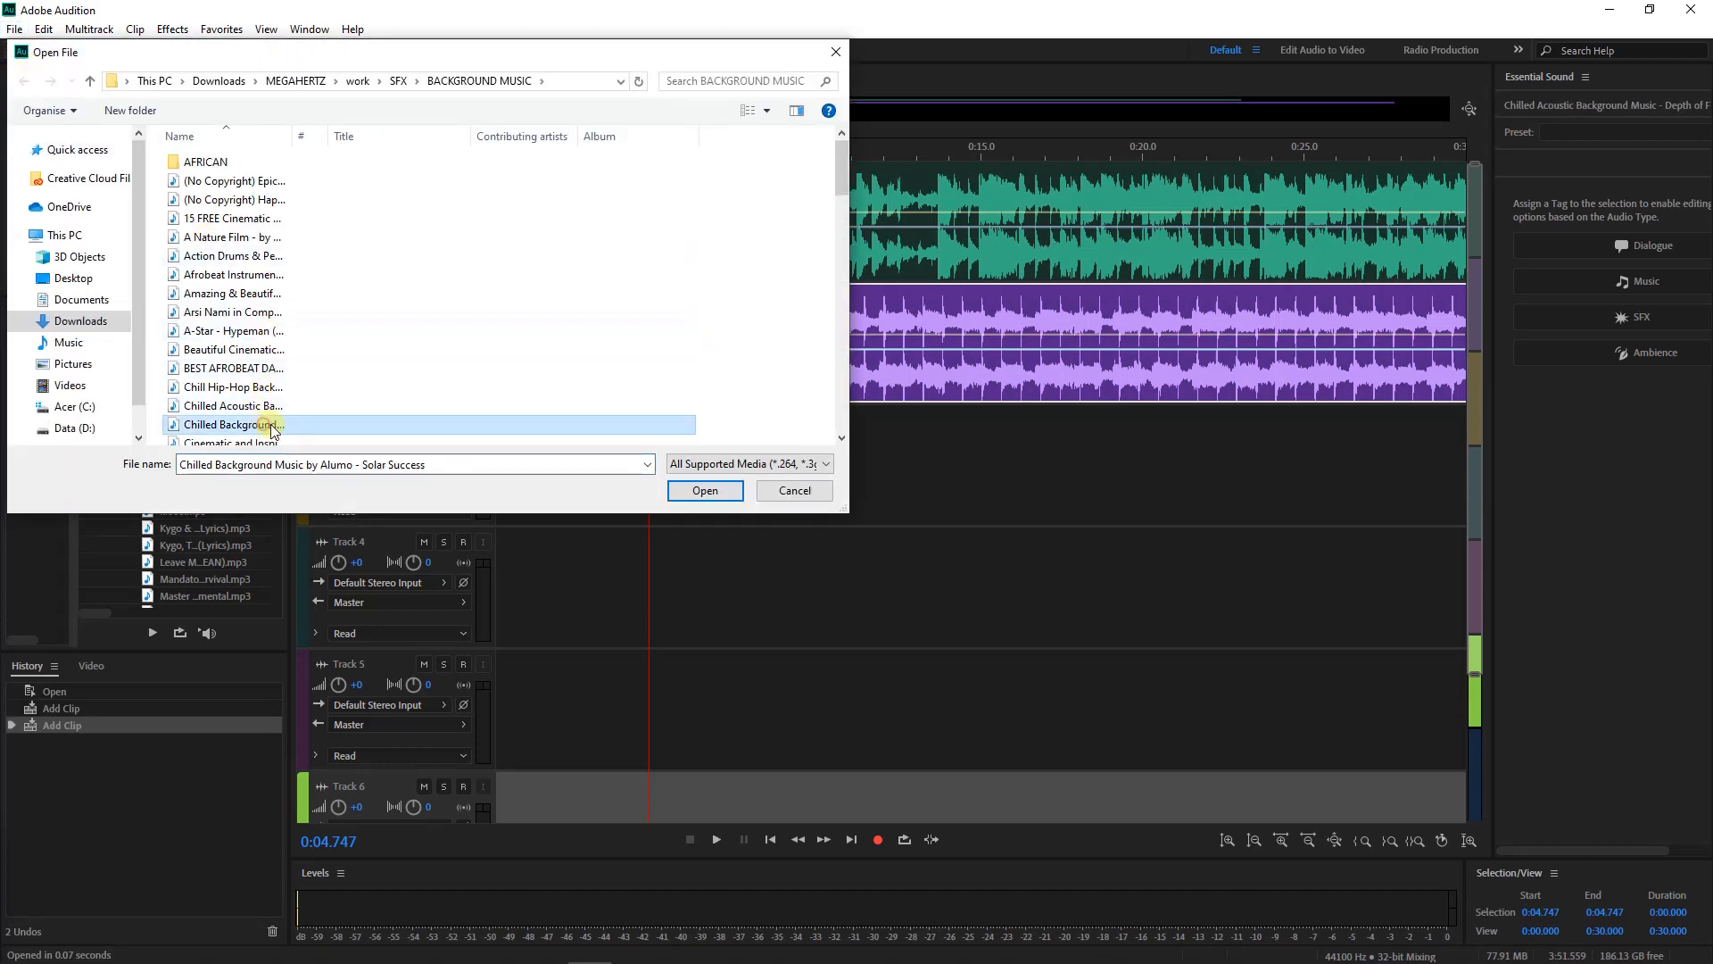
{"action": "left_click", "coordinate": [705, 490]}
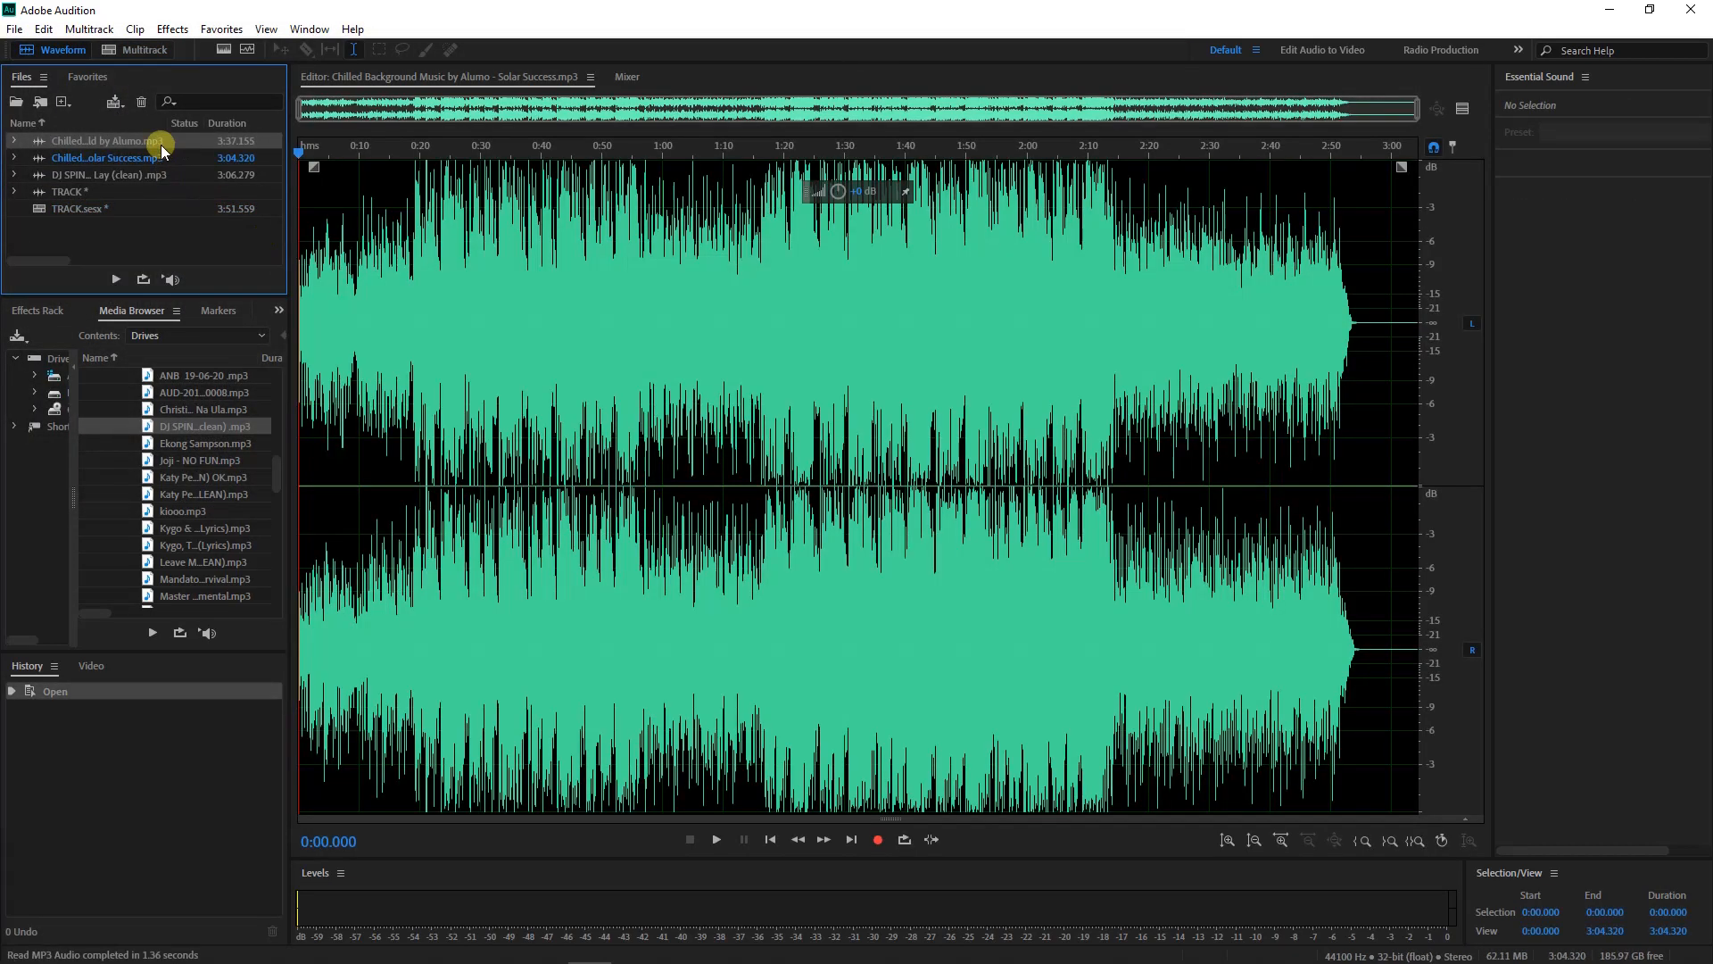
{"action": "left_click", "coordinate": [141, 49]}
{"action": "left_click_drag", "start_coordinate": [142, 161], "coordinate": [570, 462]}
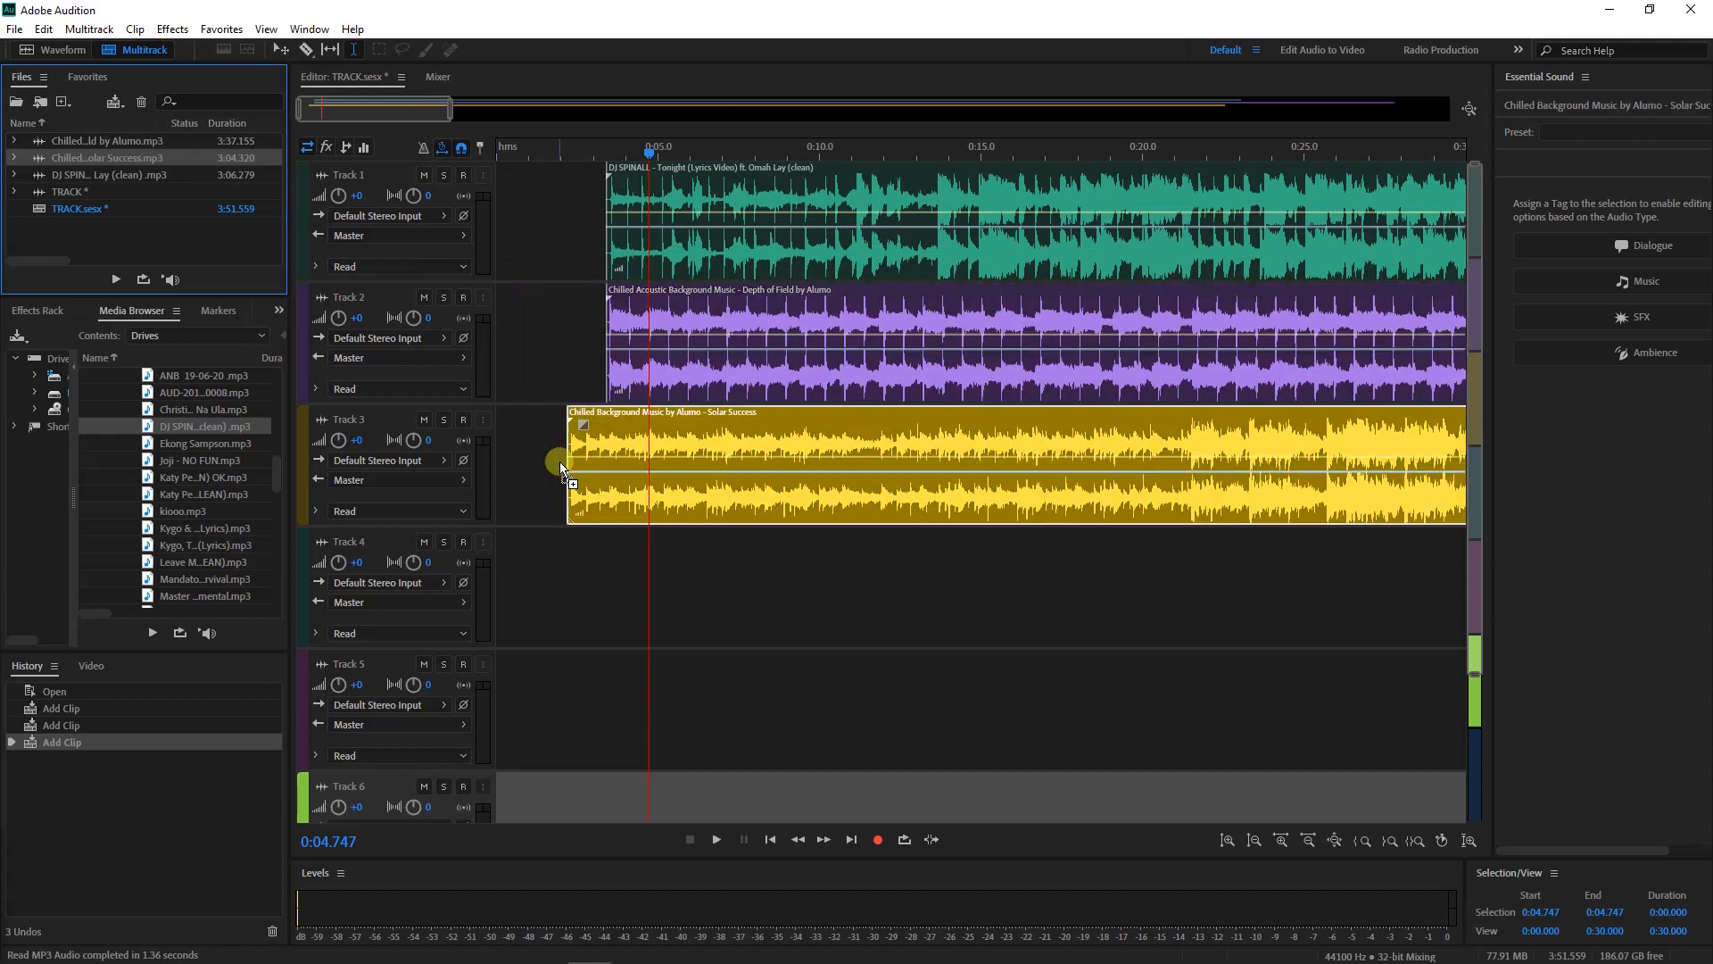
{"action": "left_click", "coordinate": [632, 169]}
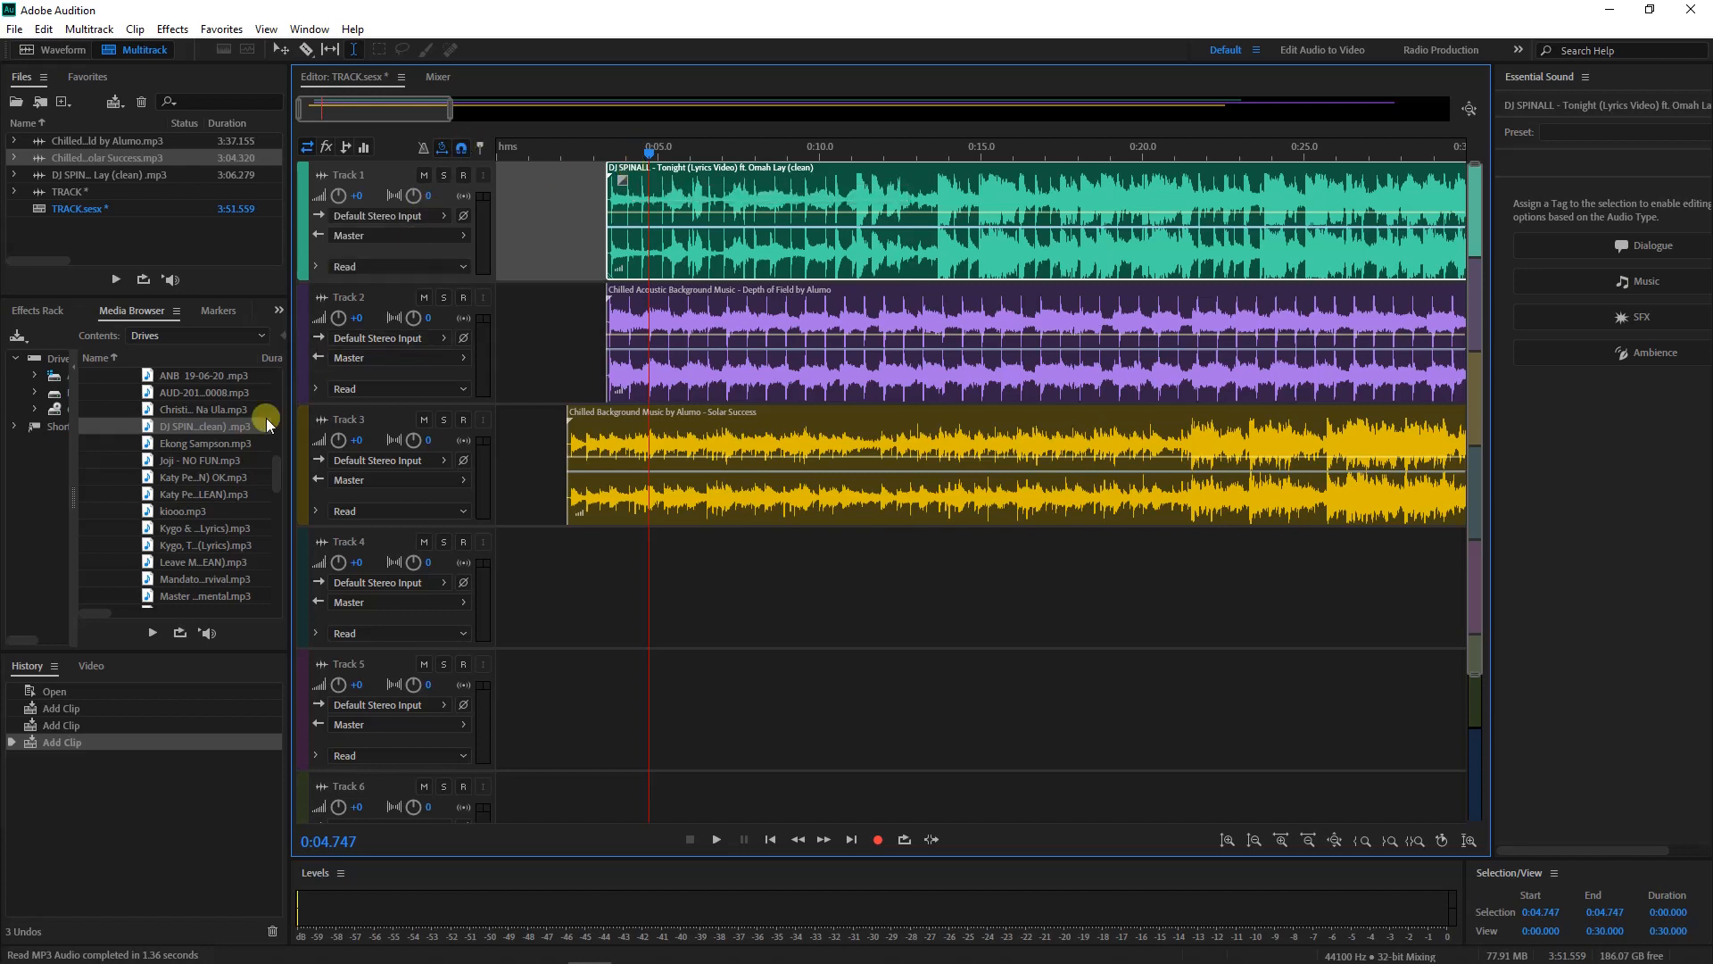
{"action": "scroll", "coordinate": [188, 408], "scroll_direction": "down", "scroll_amount": 8}
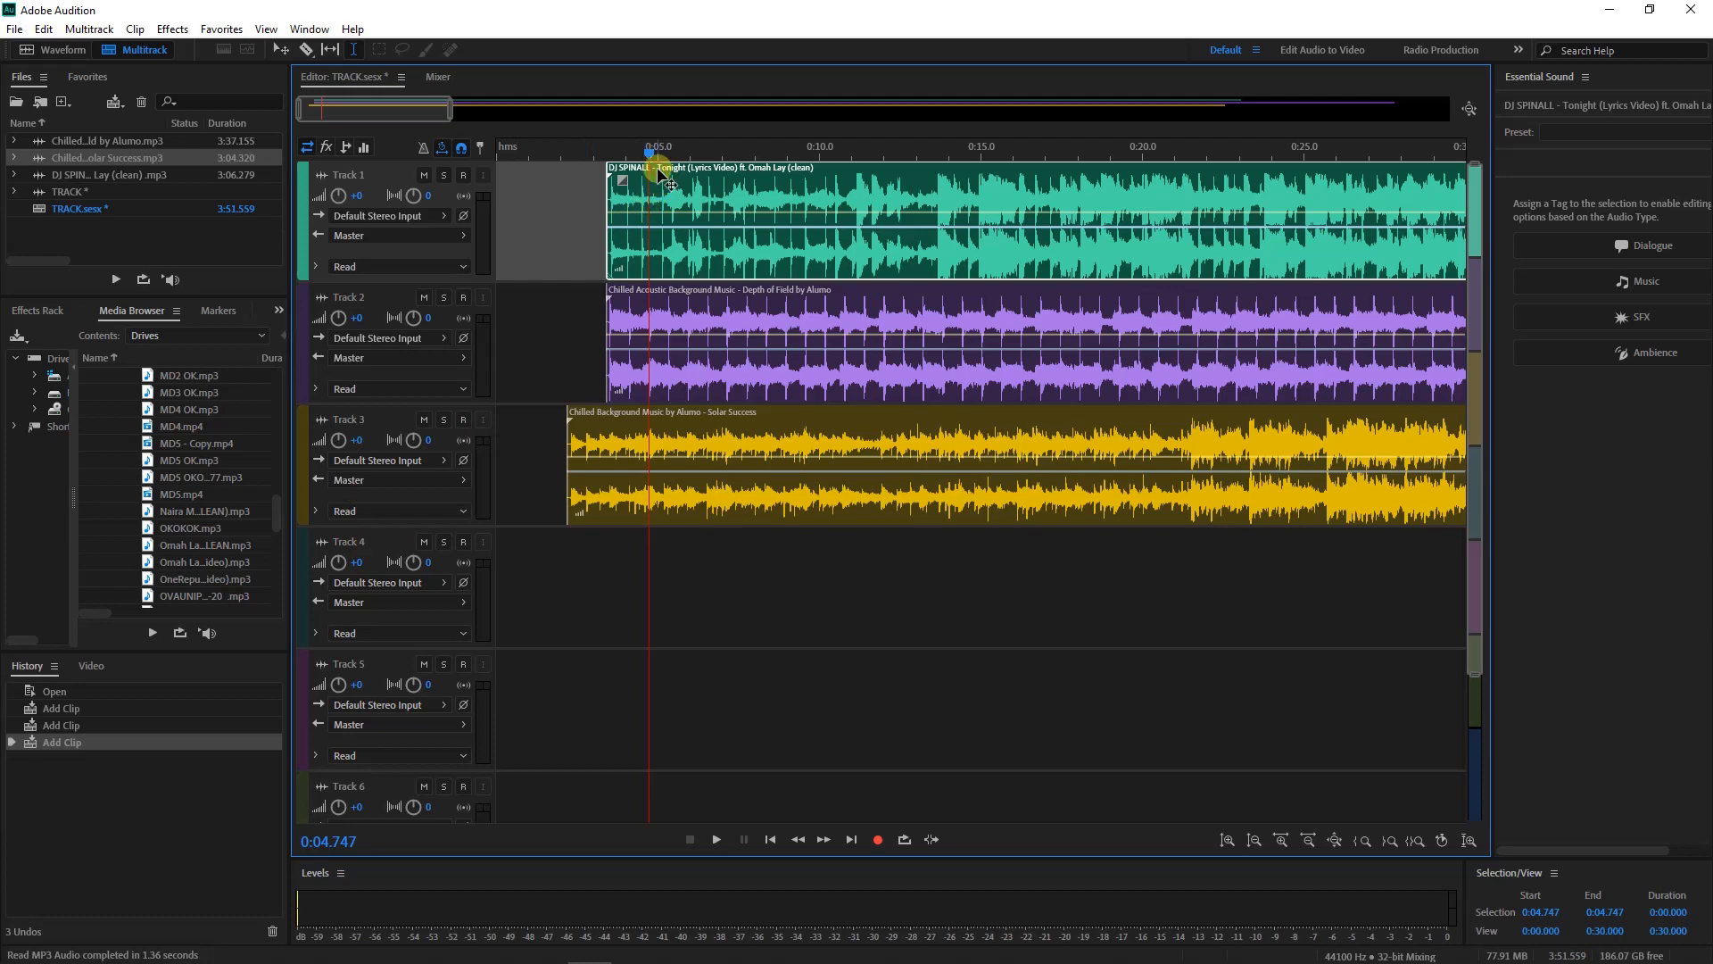
Delete the DJ SPINALL clip from Track 1
{"action": "key", "text": "Delete"}
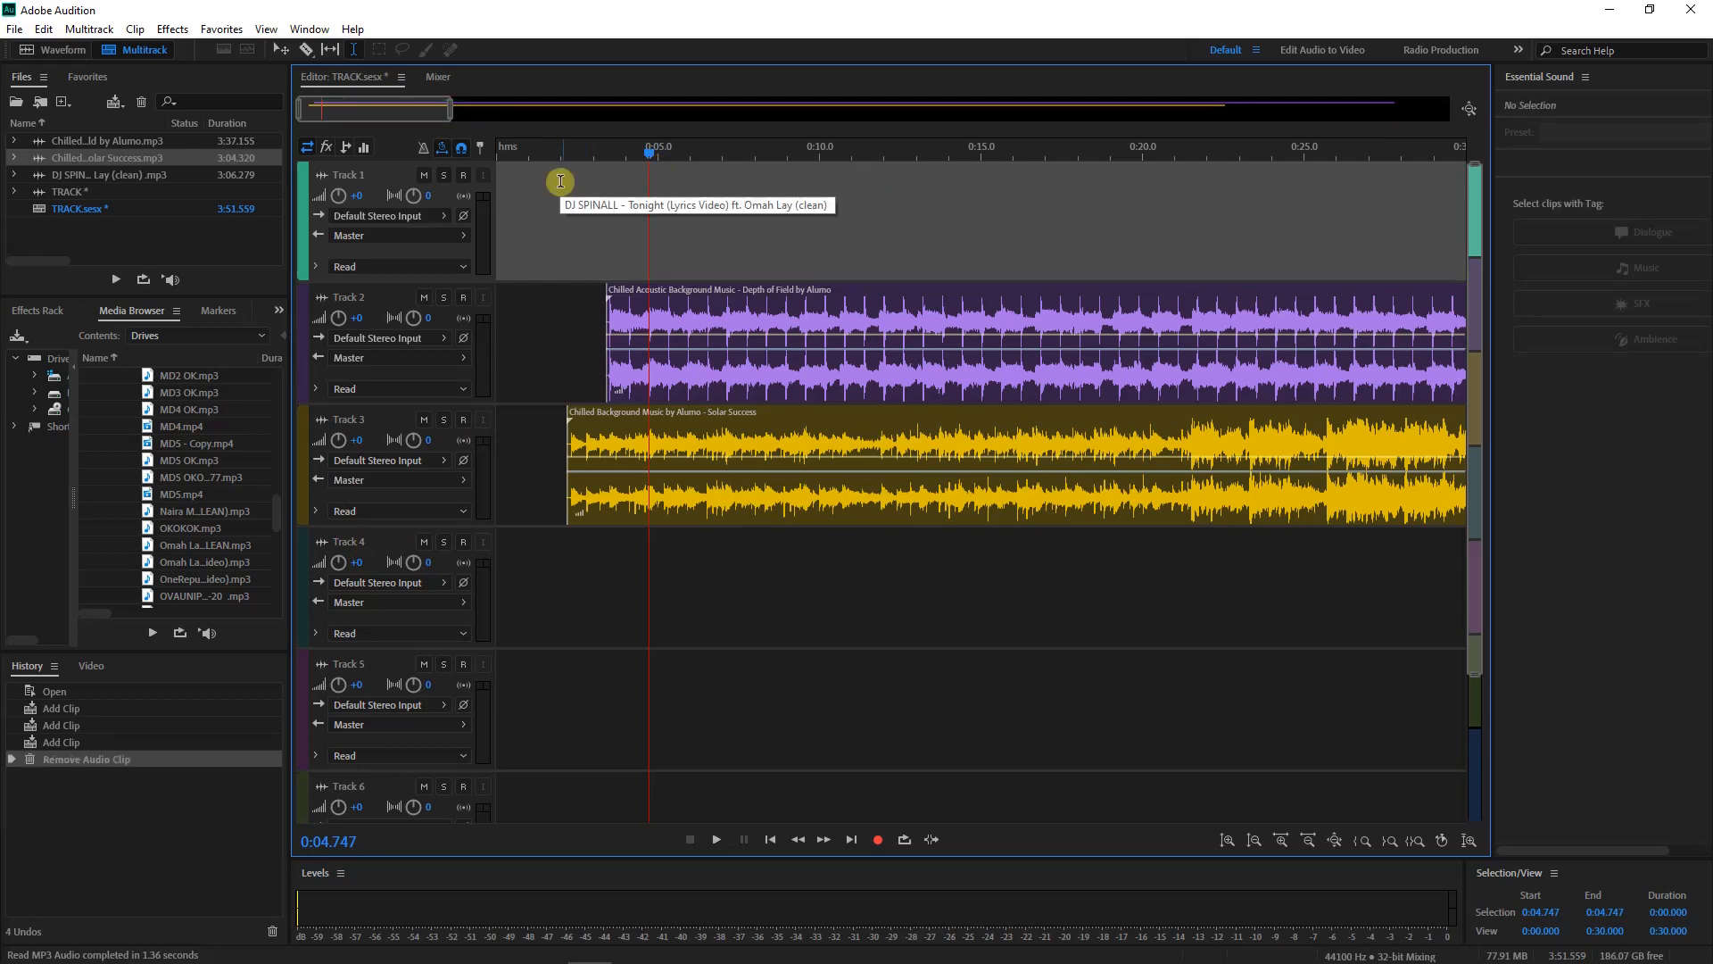
{"action": "double_click", "coordinate": [660, 290]}
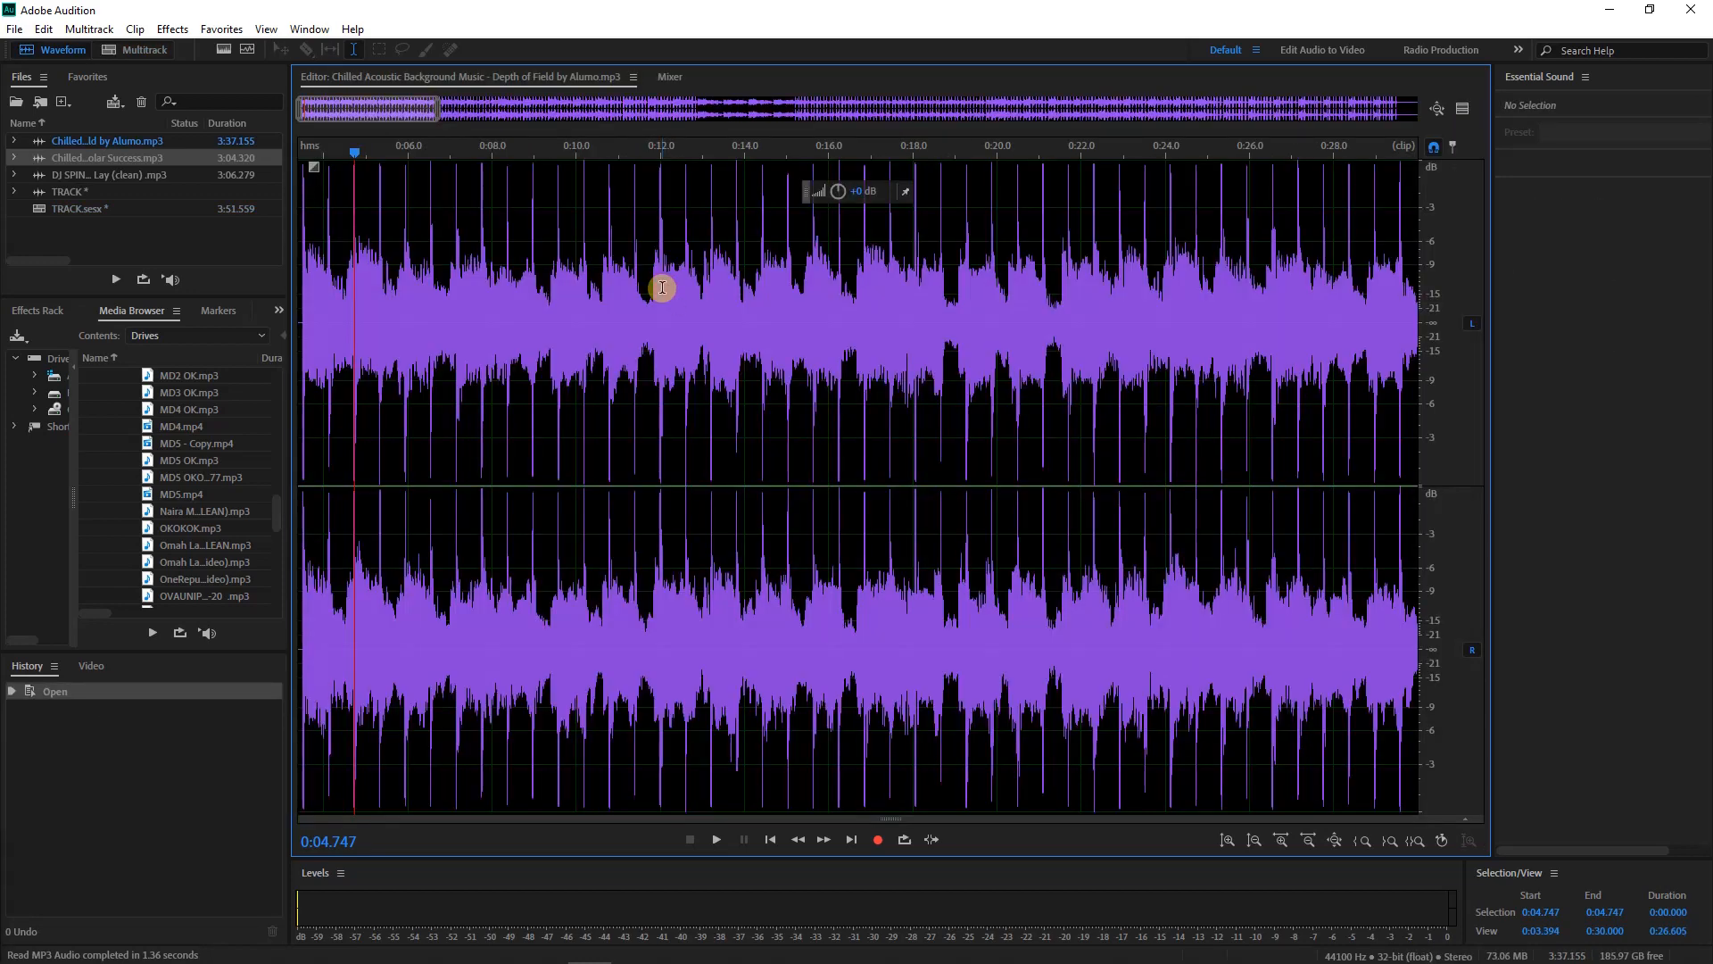
{"action": "left_click", "coordinate": [145, 51]}
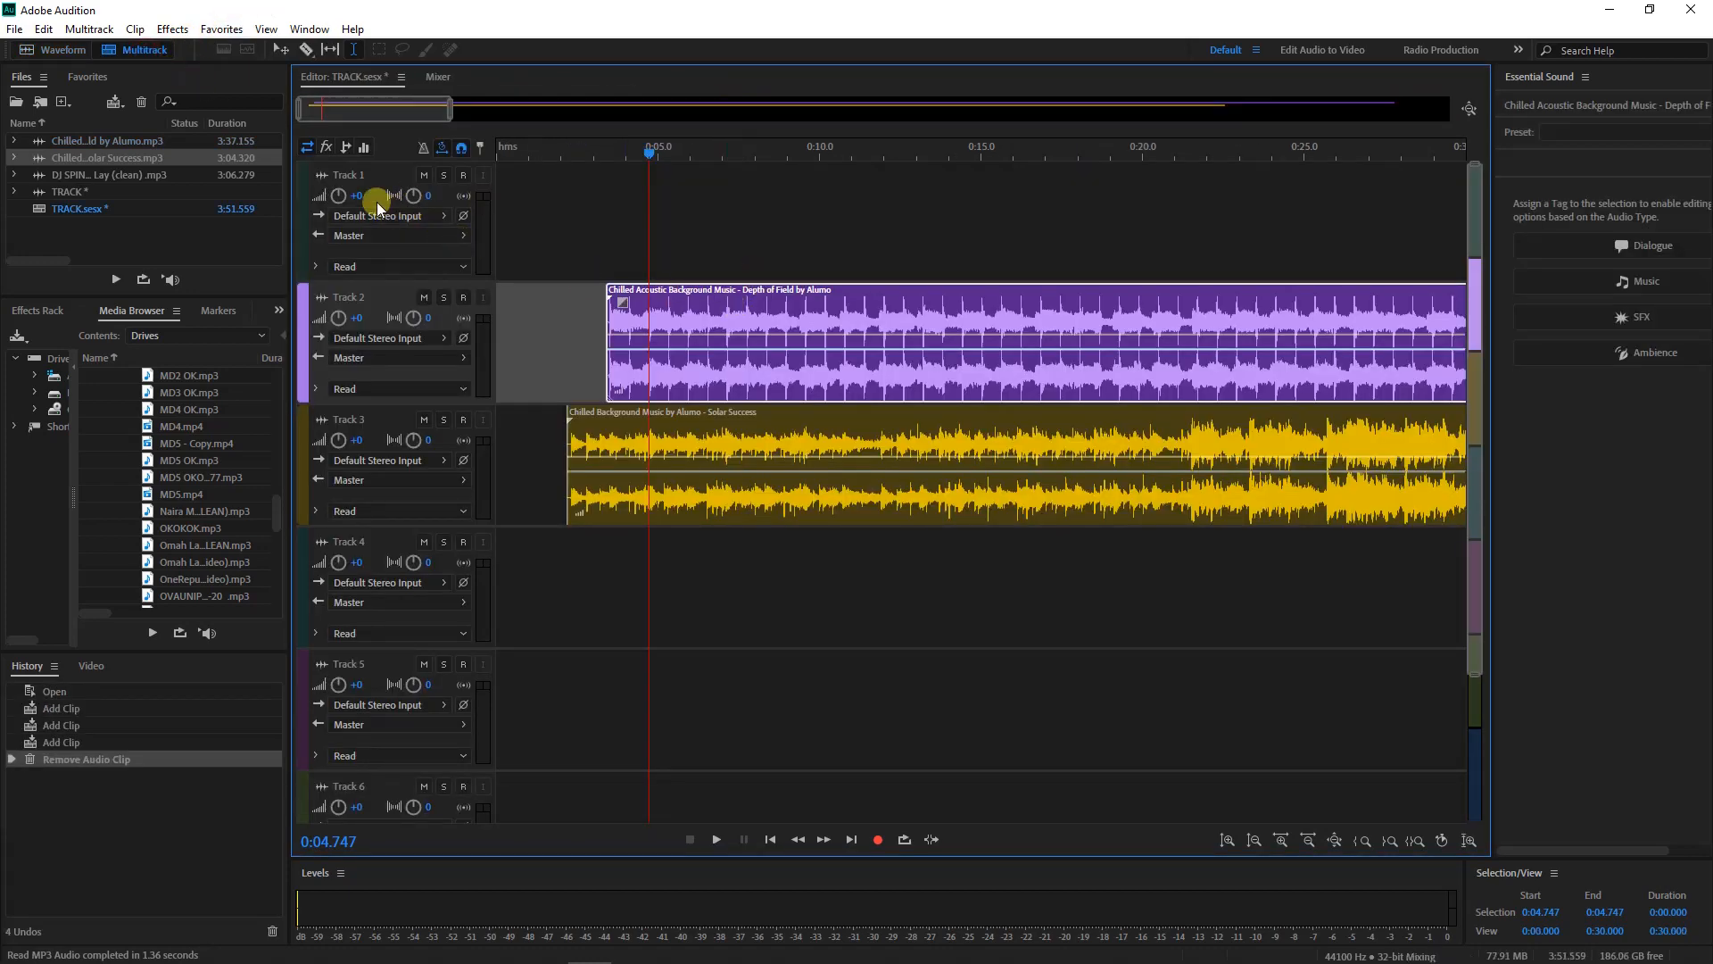
Rename Track 1 to VOICE and Track 2 to SOUND
{"action": "double_click", "coordinate": [360, 175]}
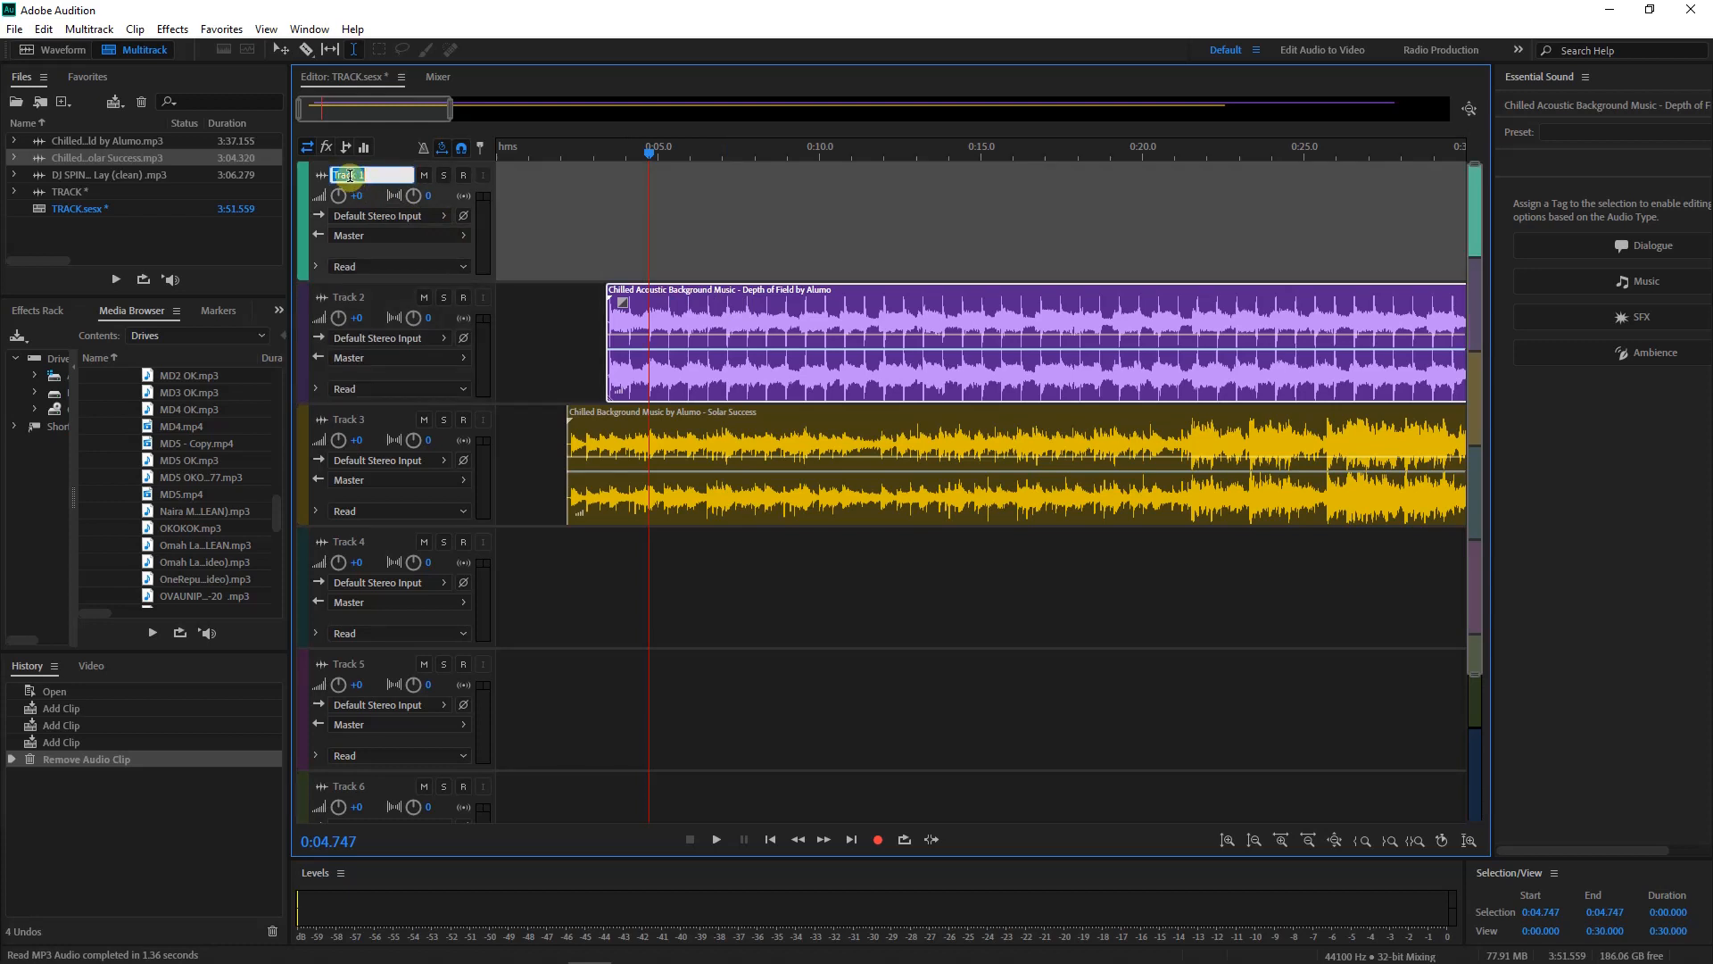
{"action": "type", "text": "VOICE"}
{"action": "key", "text": "Return"}
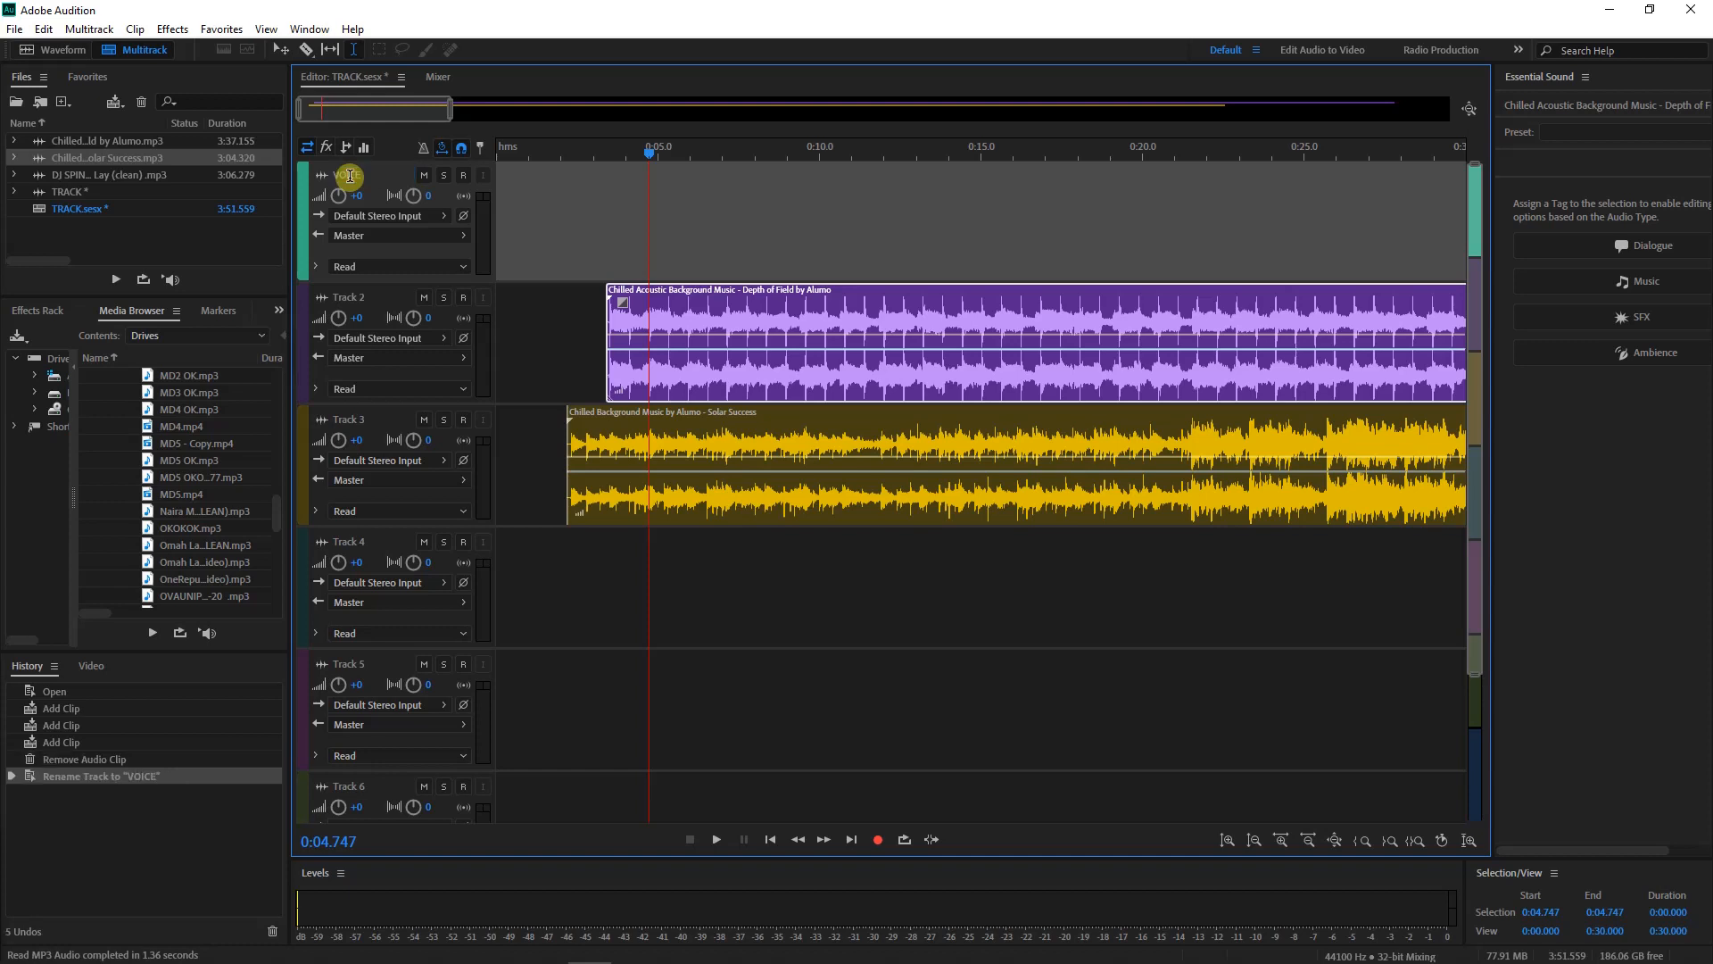
{"action": "double_click", "coordinate": [361, 298]}
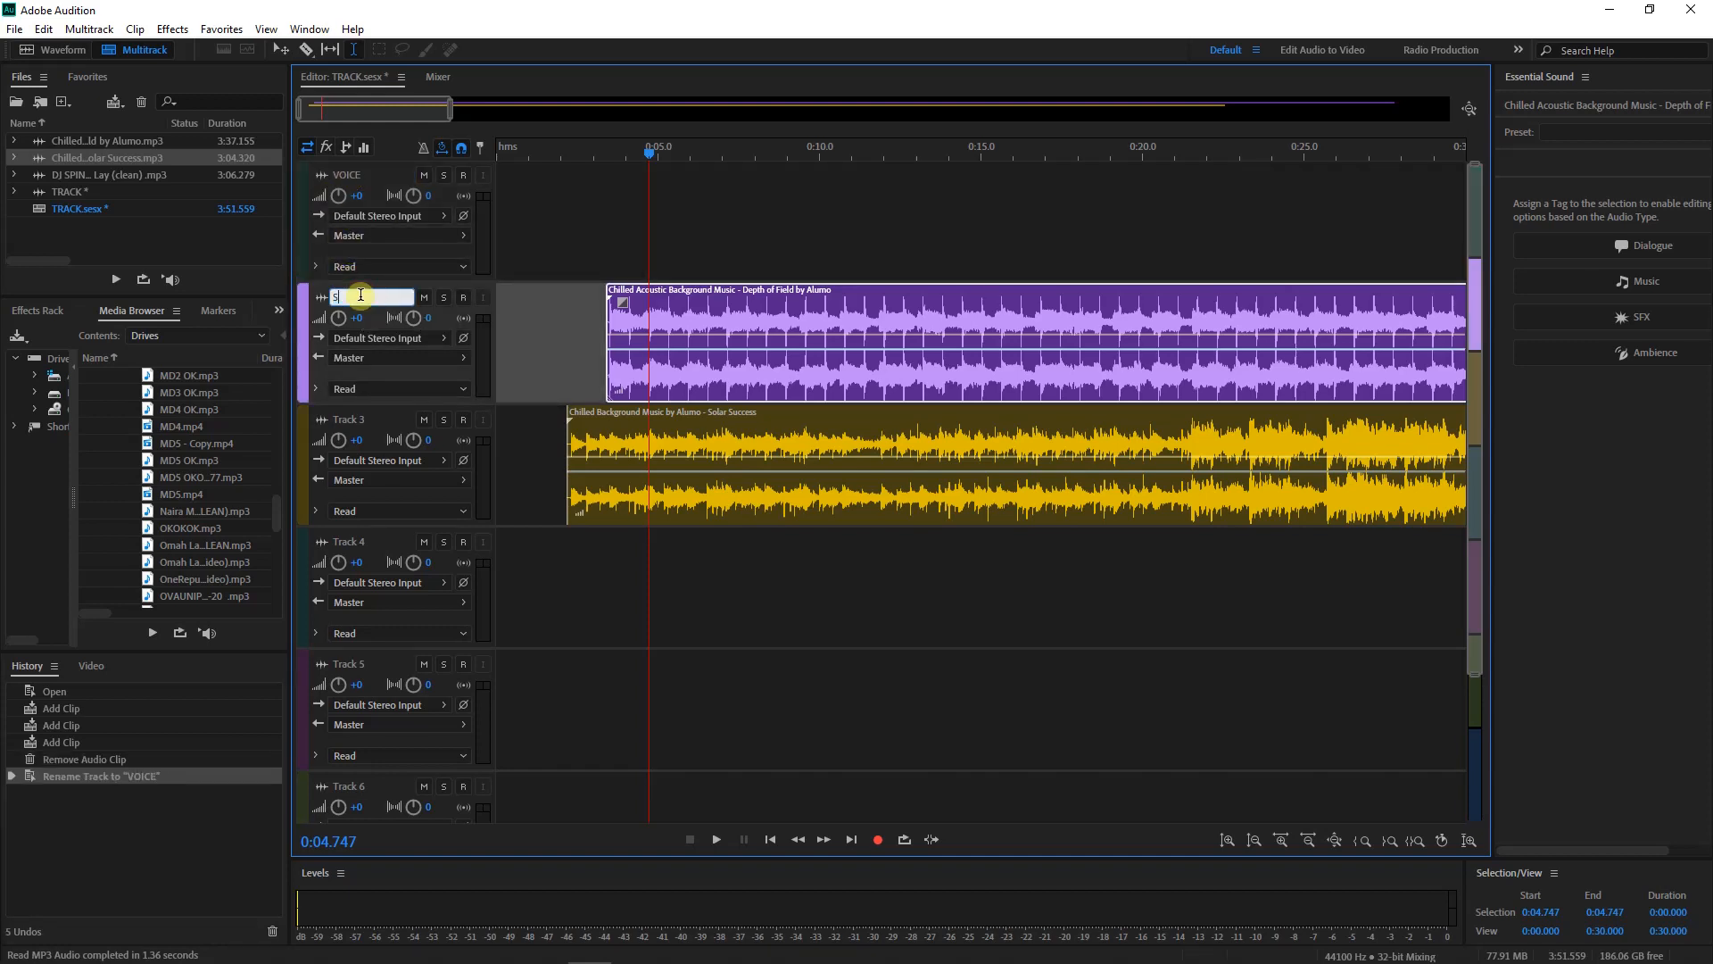
{"action": "type", "text": "SOUND"}
{"action": "key", "text": "Return"}
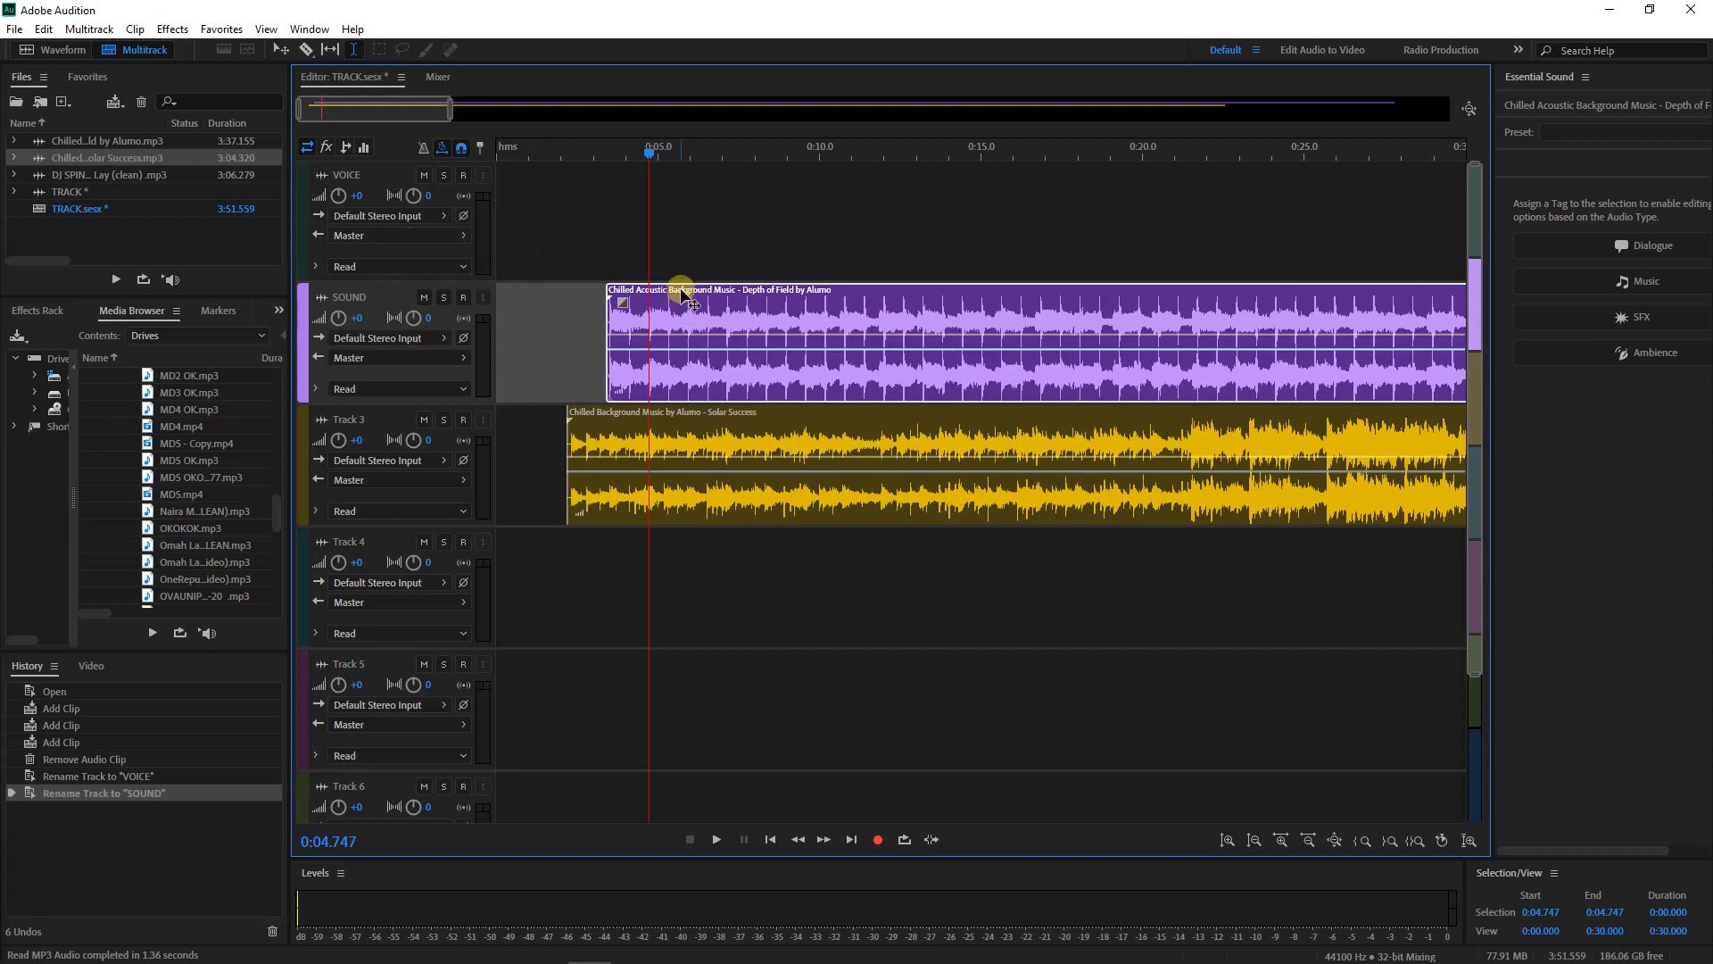
Delete the background music clips from SOUND and Track 3
{"action": "key", "text": "Delete"}
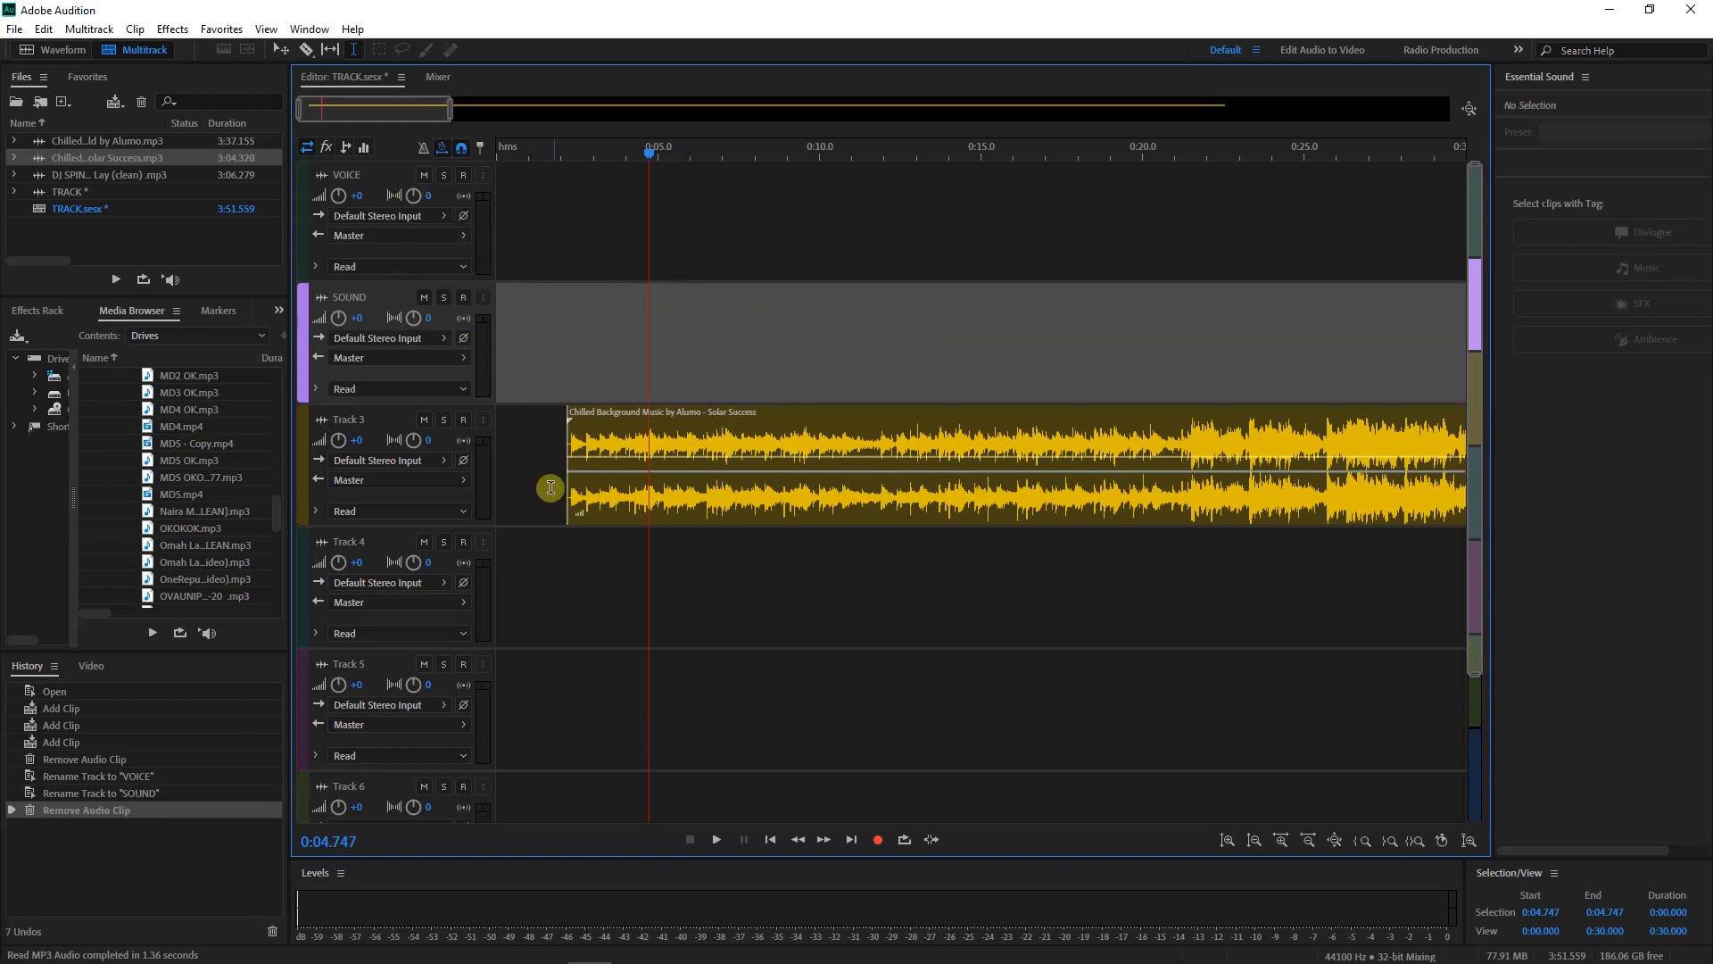
{"action": "left_click", "coordinate": [627, 403]}
{"action": "key", "text": "Delete"}
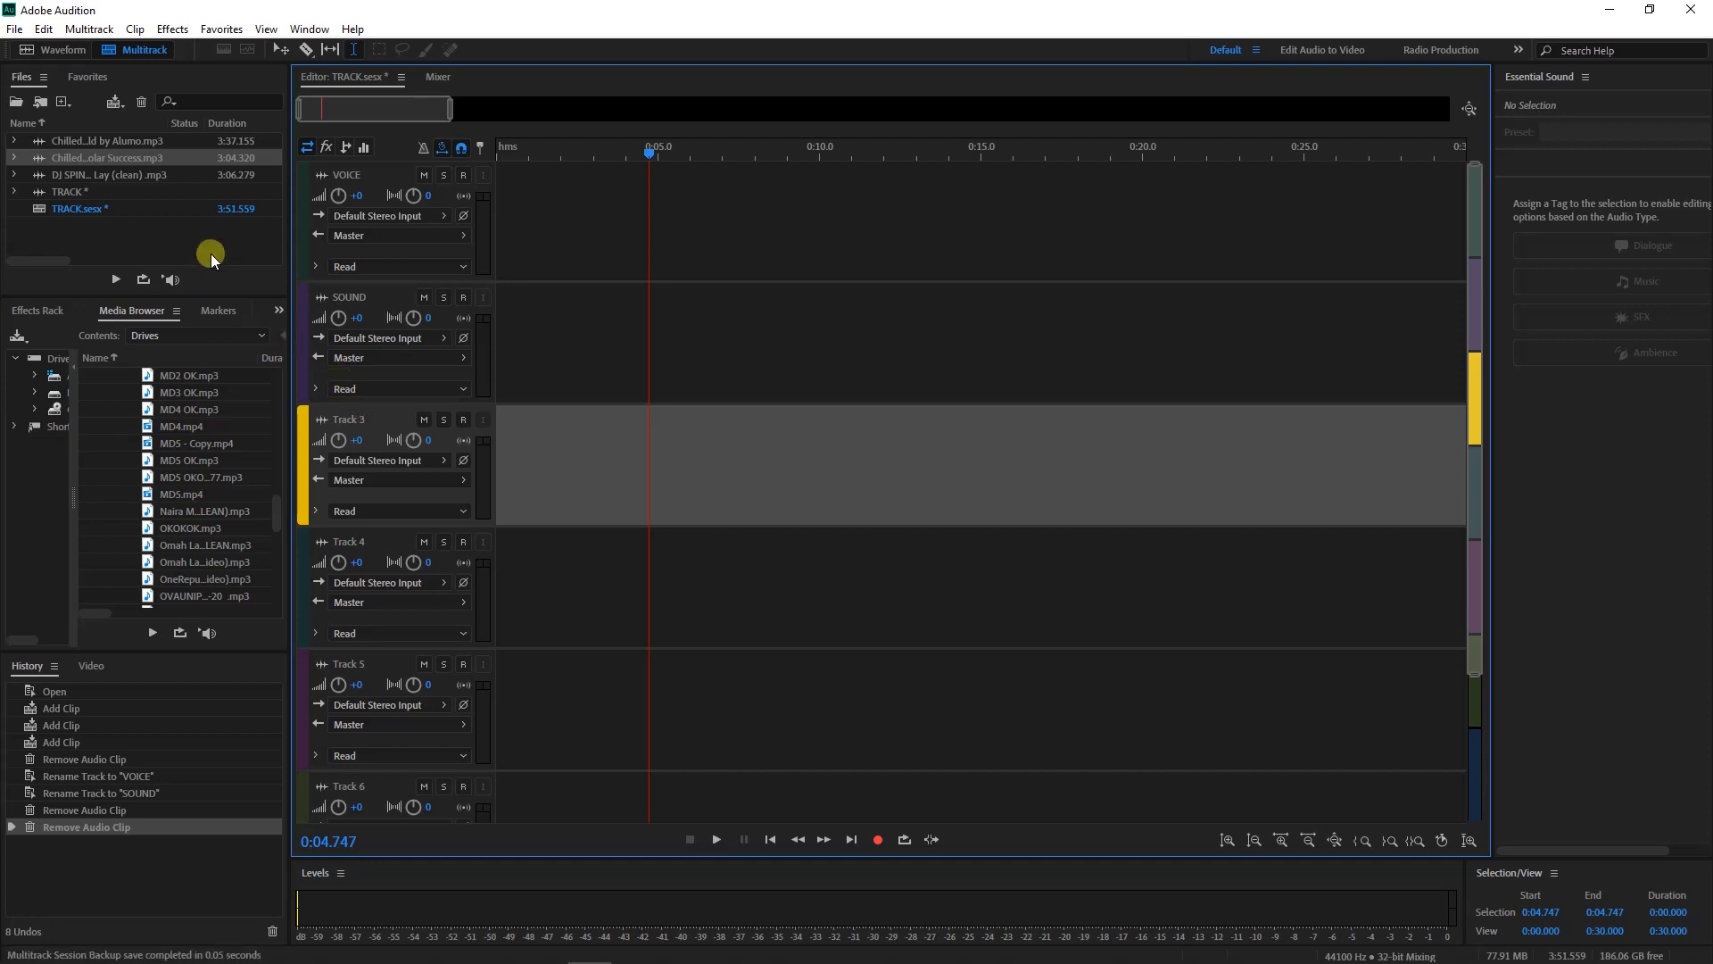
{"action": "left_click", "coordinate": [44, 29]}
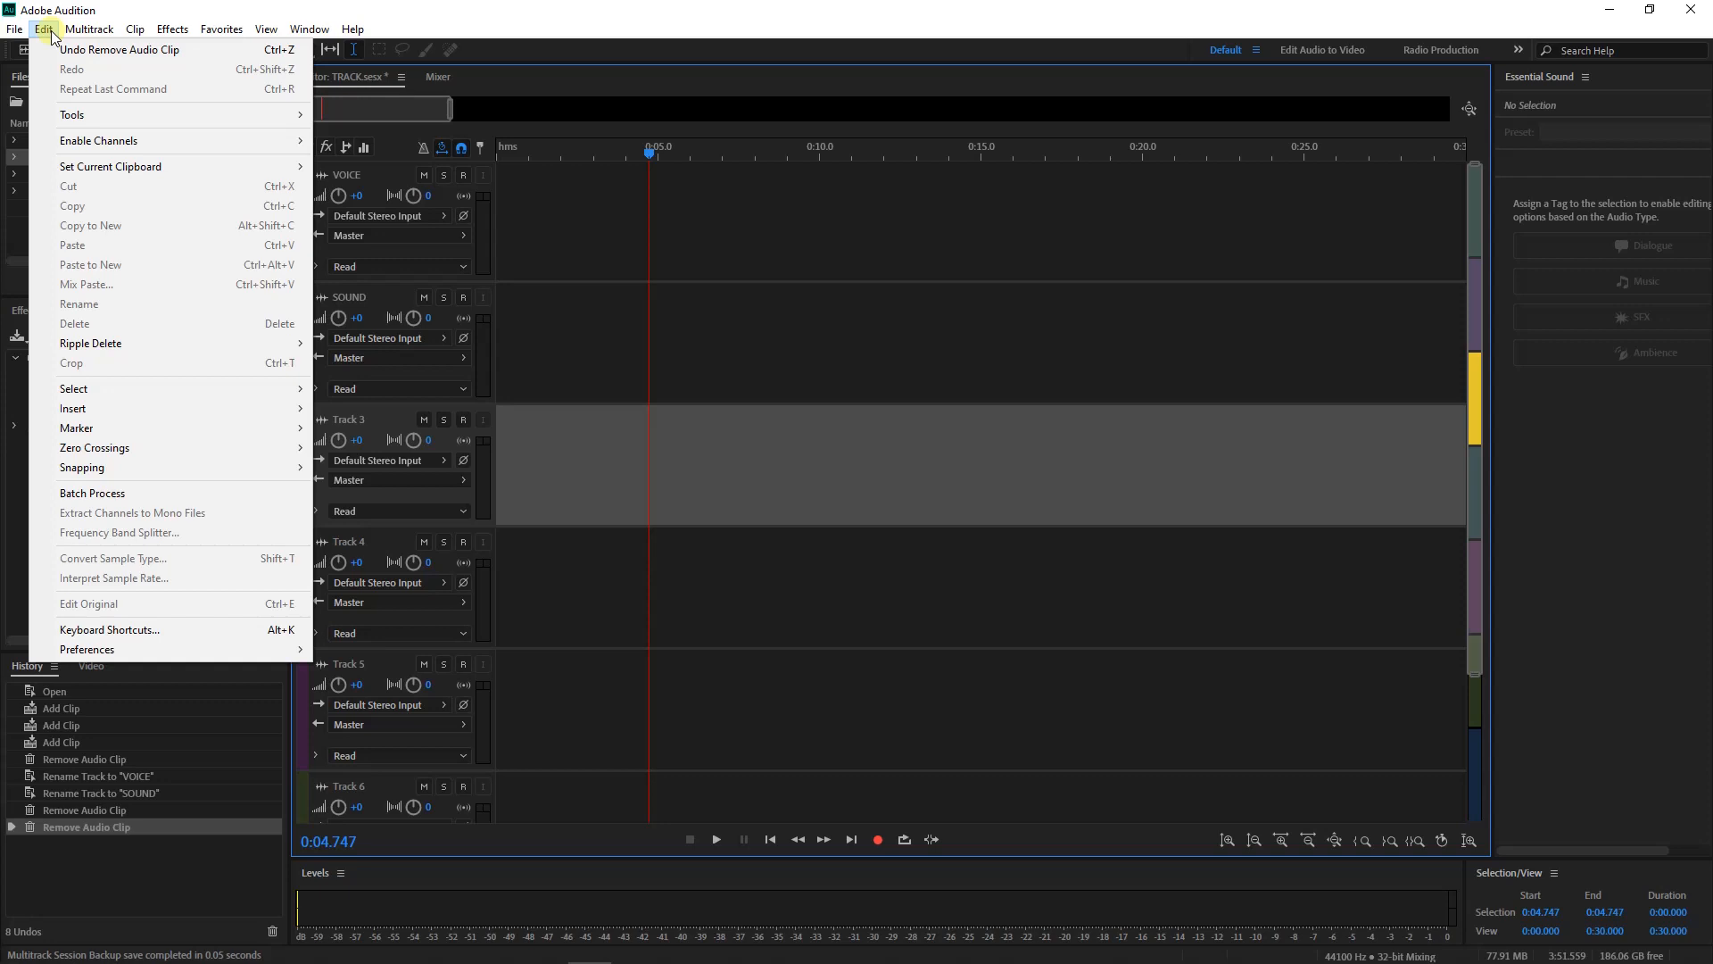
{"action": "left_click", "coordinate": [46, 29]}
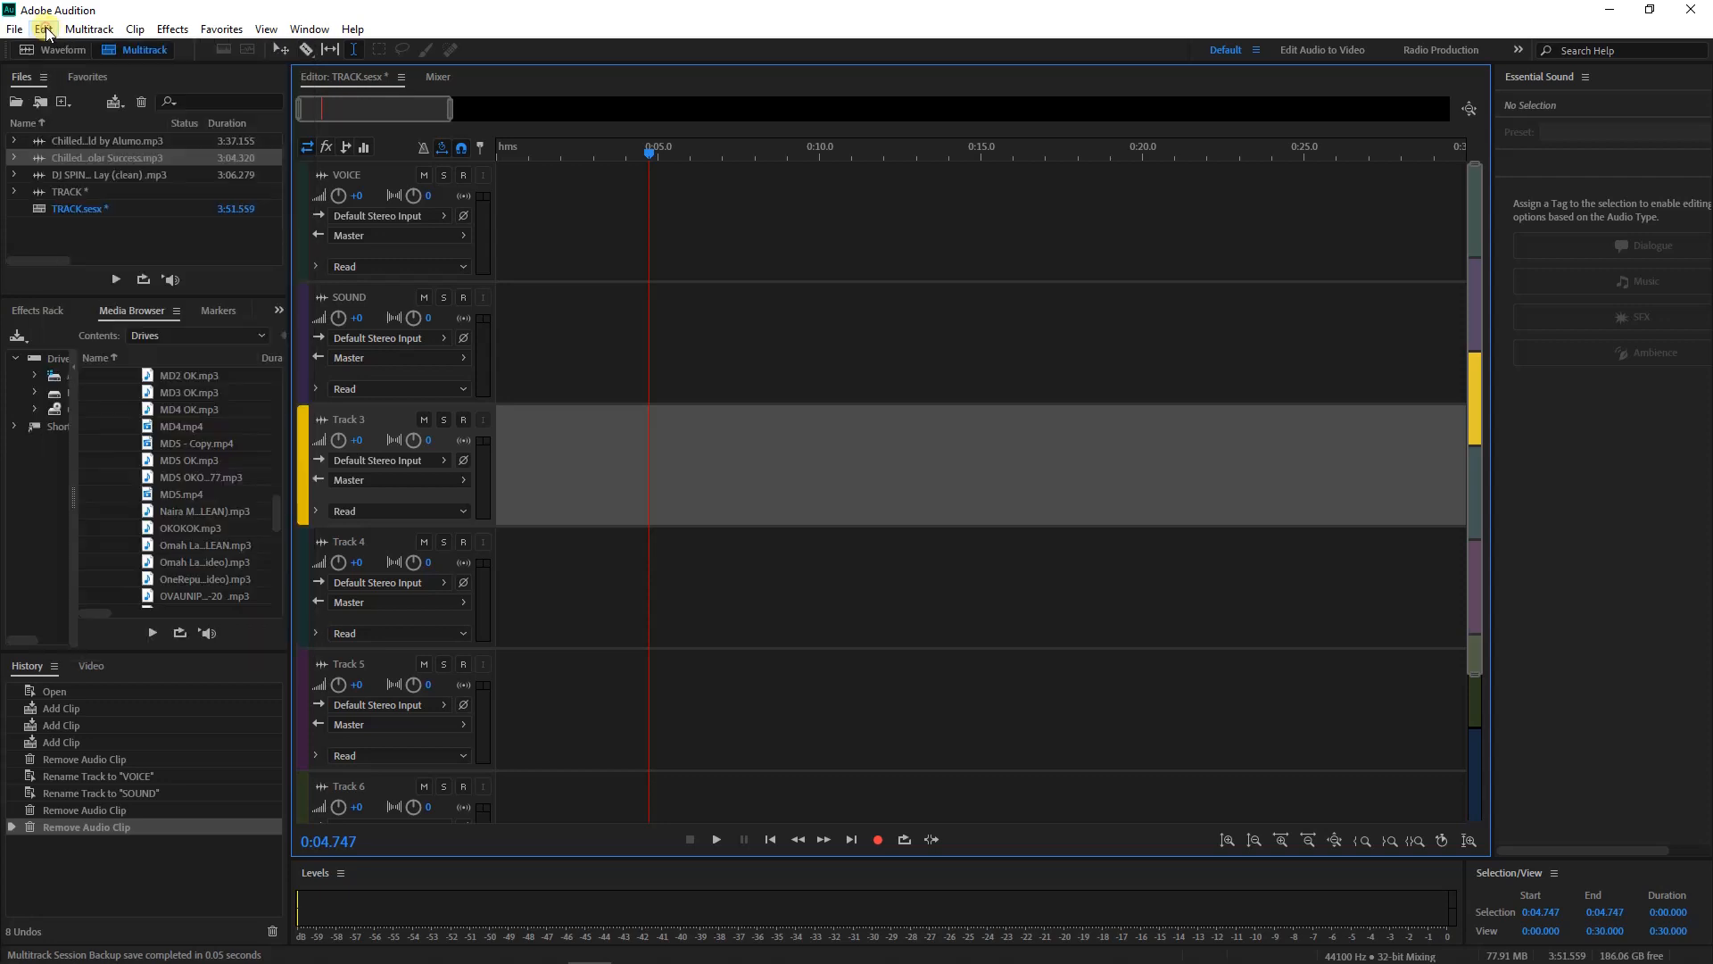
{"action": "left_click", "coordinate": [44, 30]}
{"action": "mouse_move", "coordinate": [191, 656]}
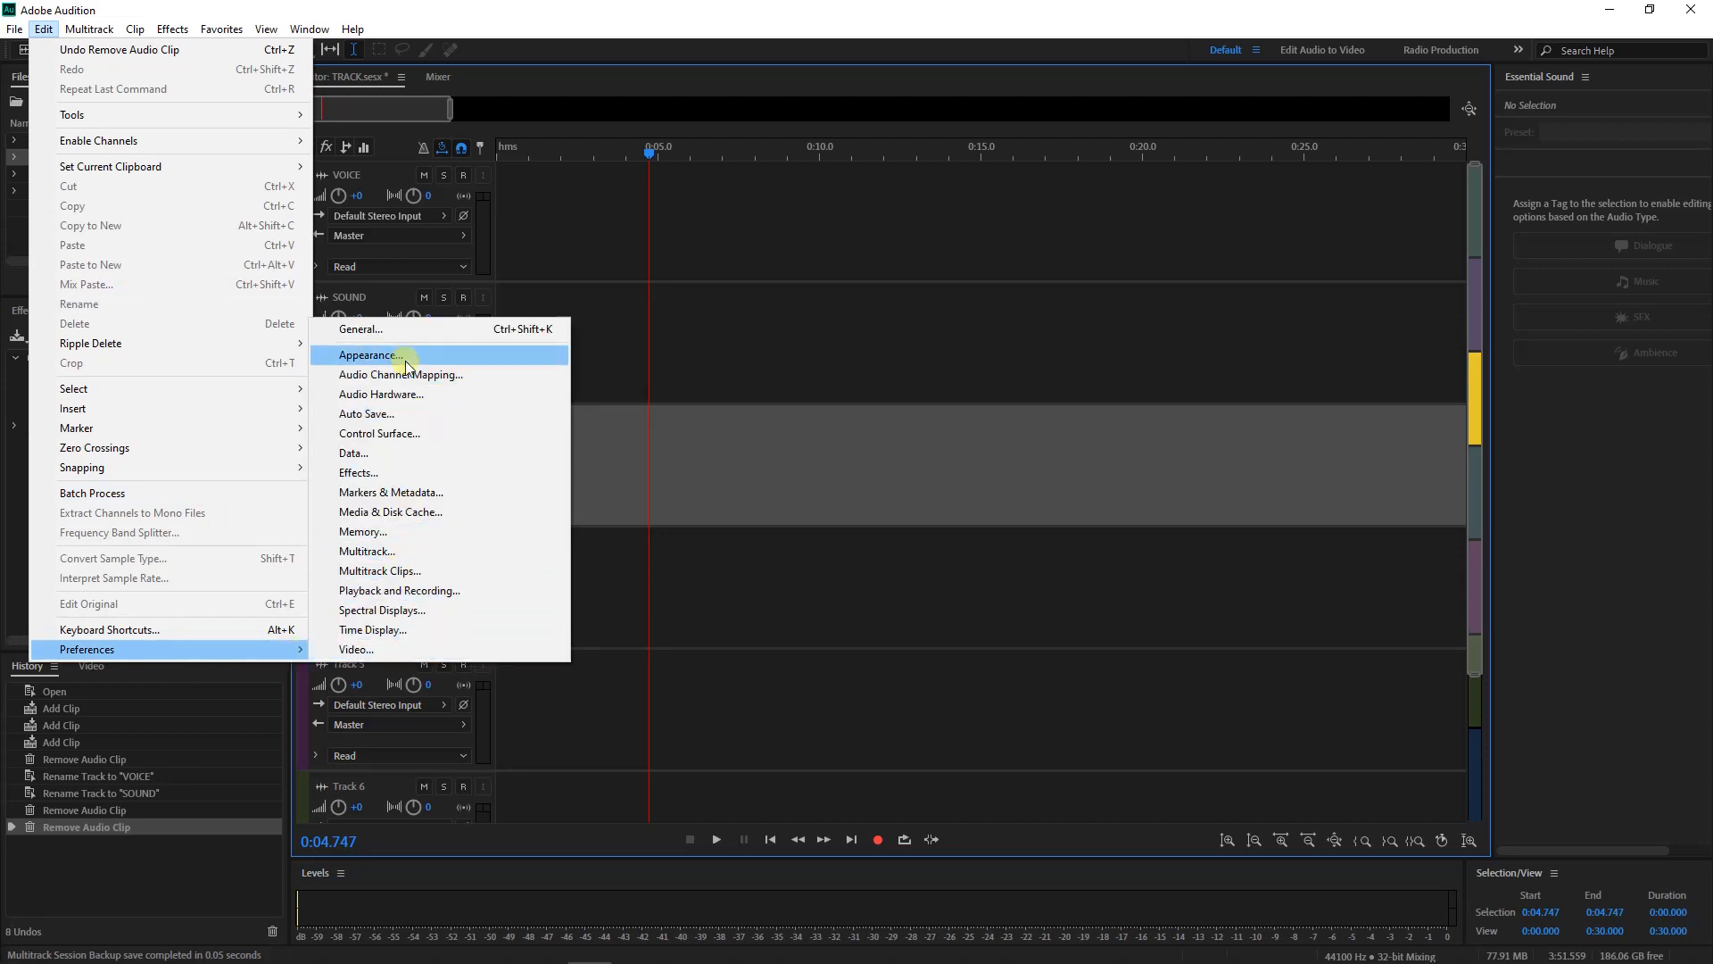
{"action": "left_click", "coordinate": [401, 330]}
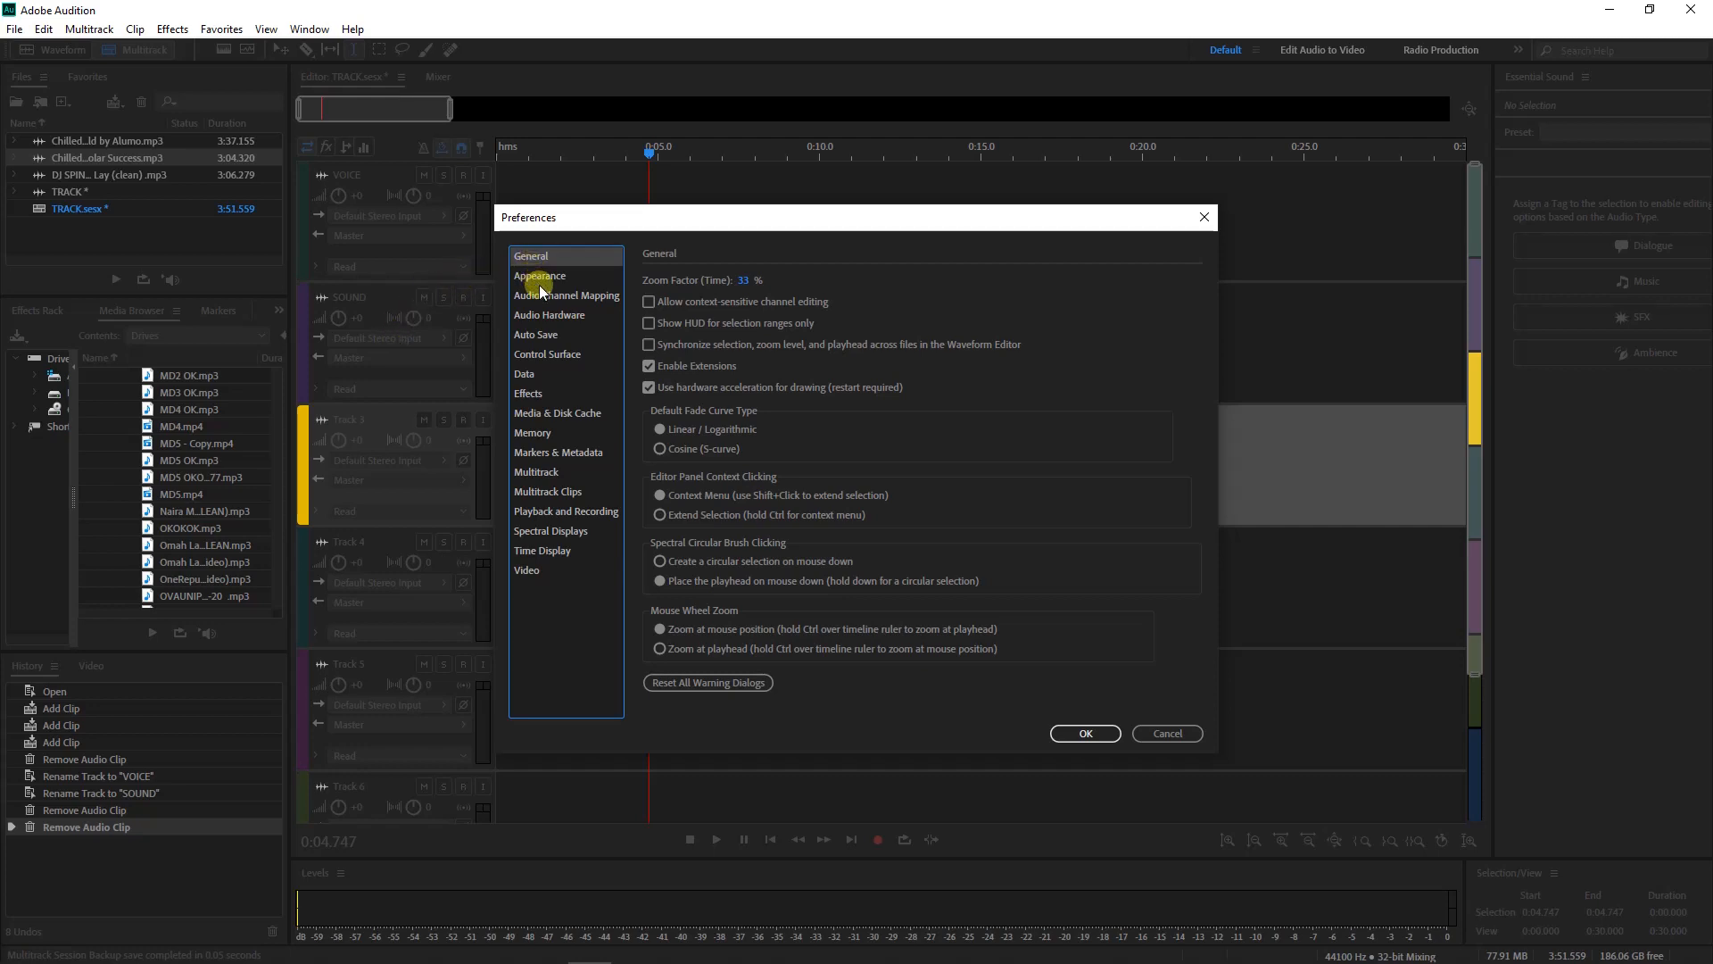
{"action": "left_click", "coordinate": [553, 317]}
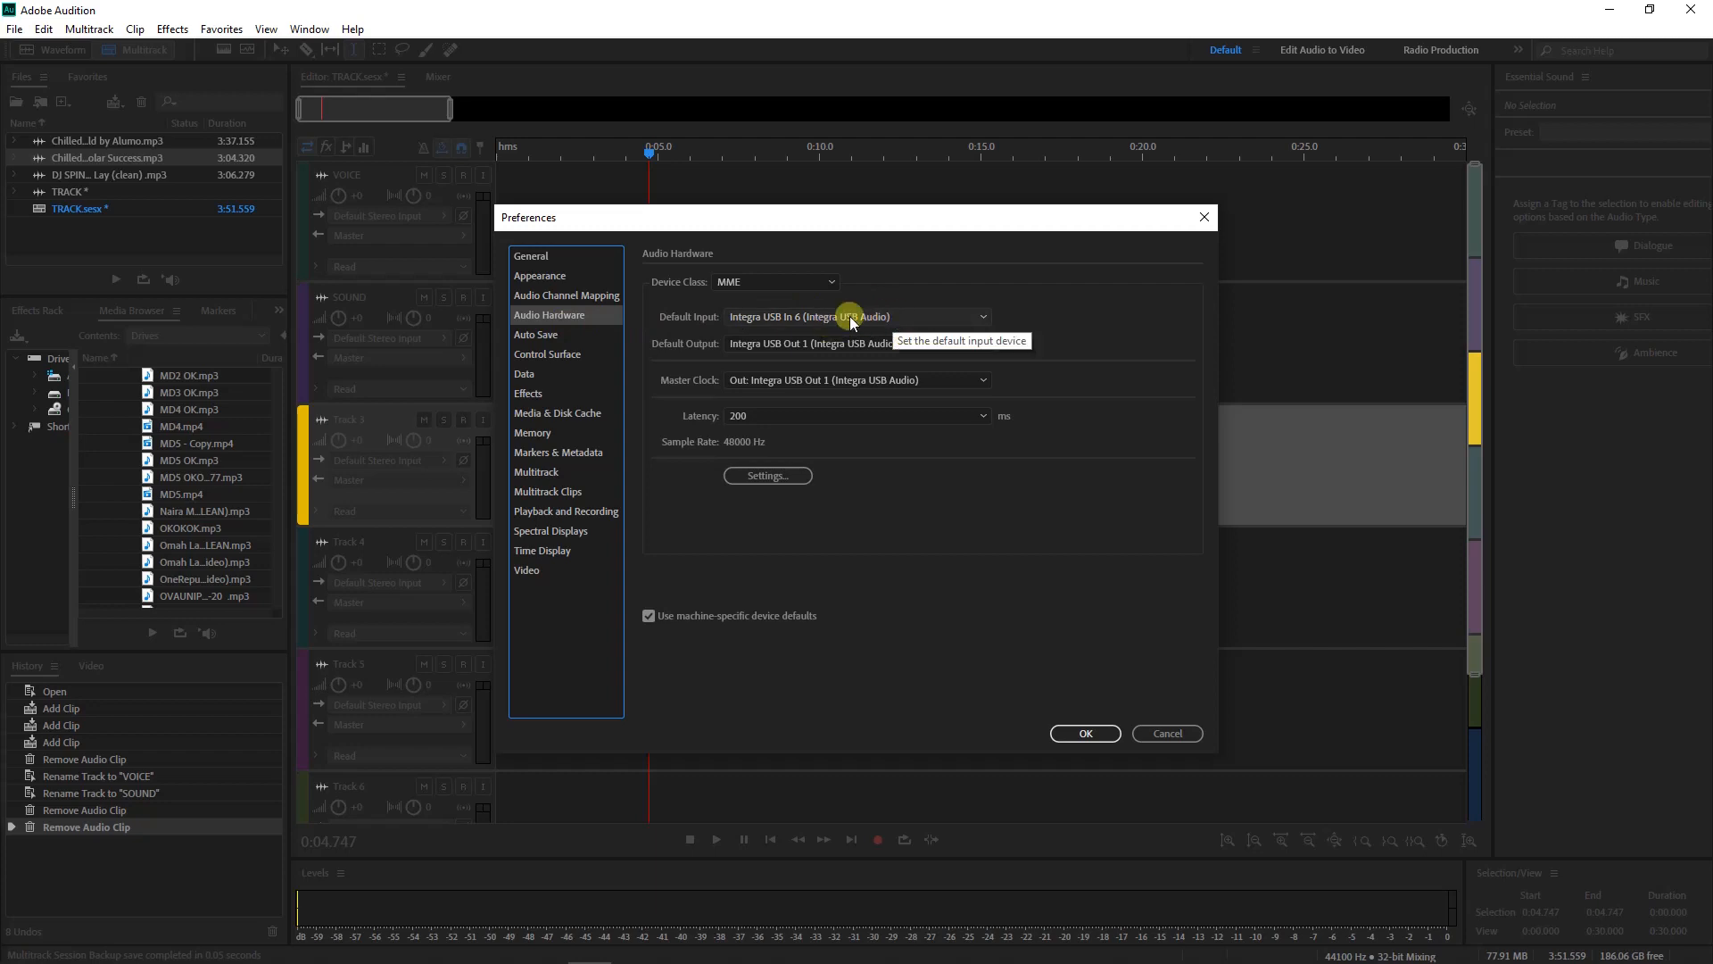
{"action": "left_click", "coordinate": [881, 317]}
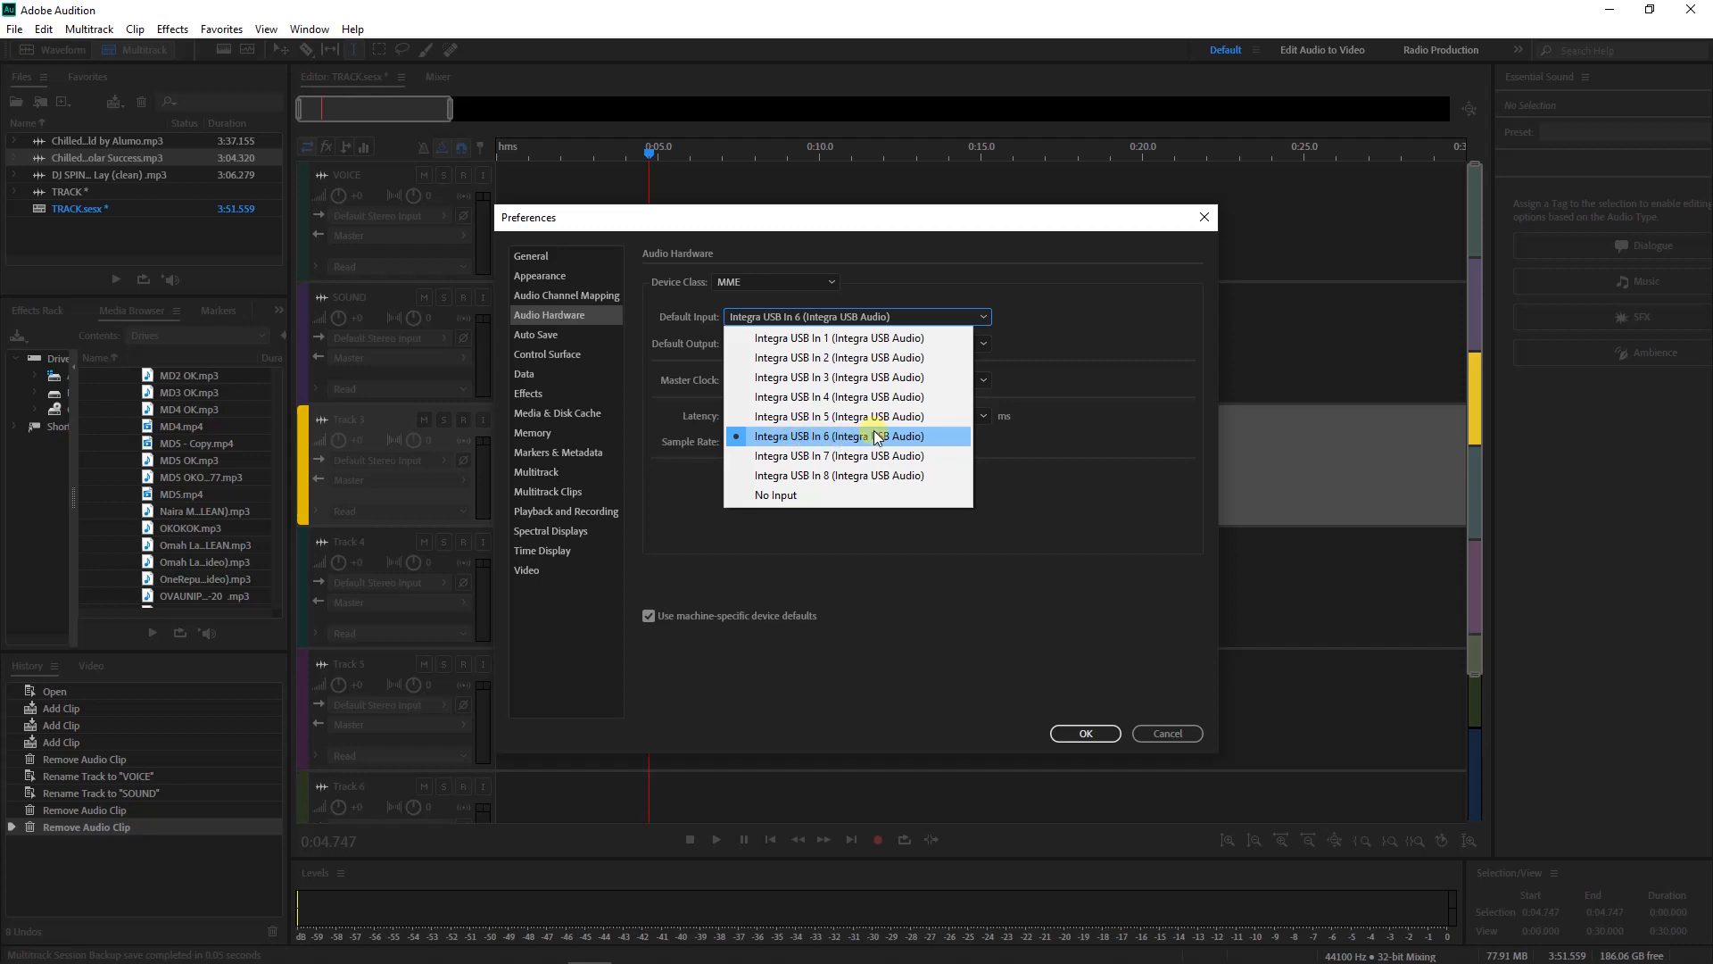
{"action": "left_click", "coordinate": [1026, 308]}
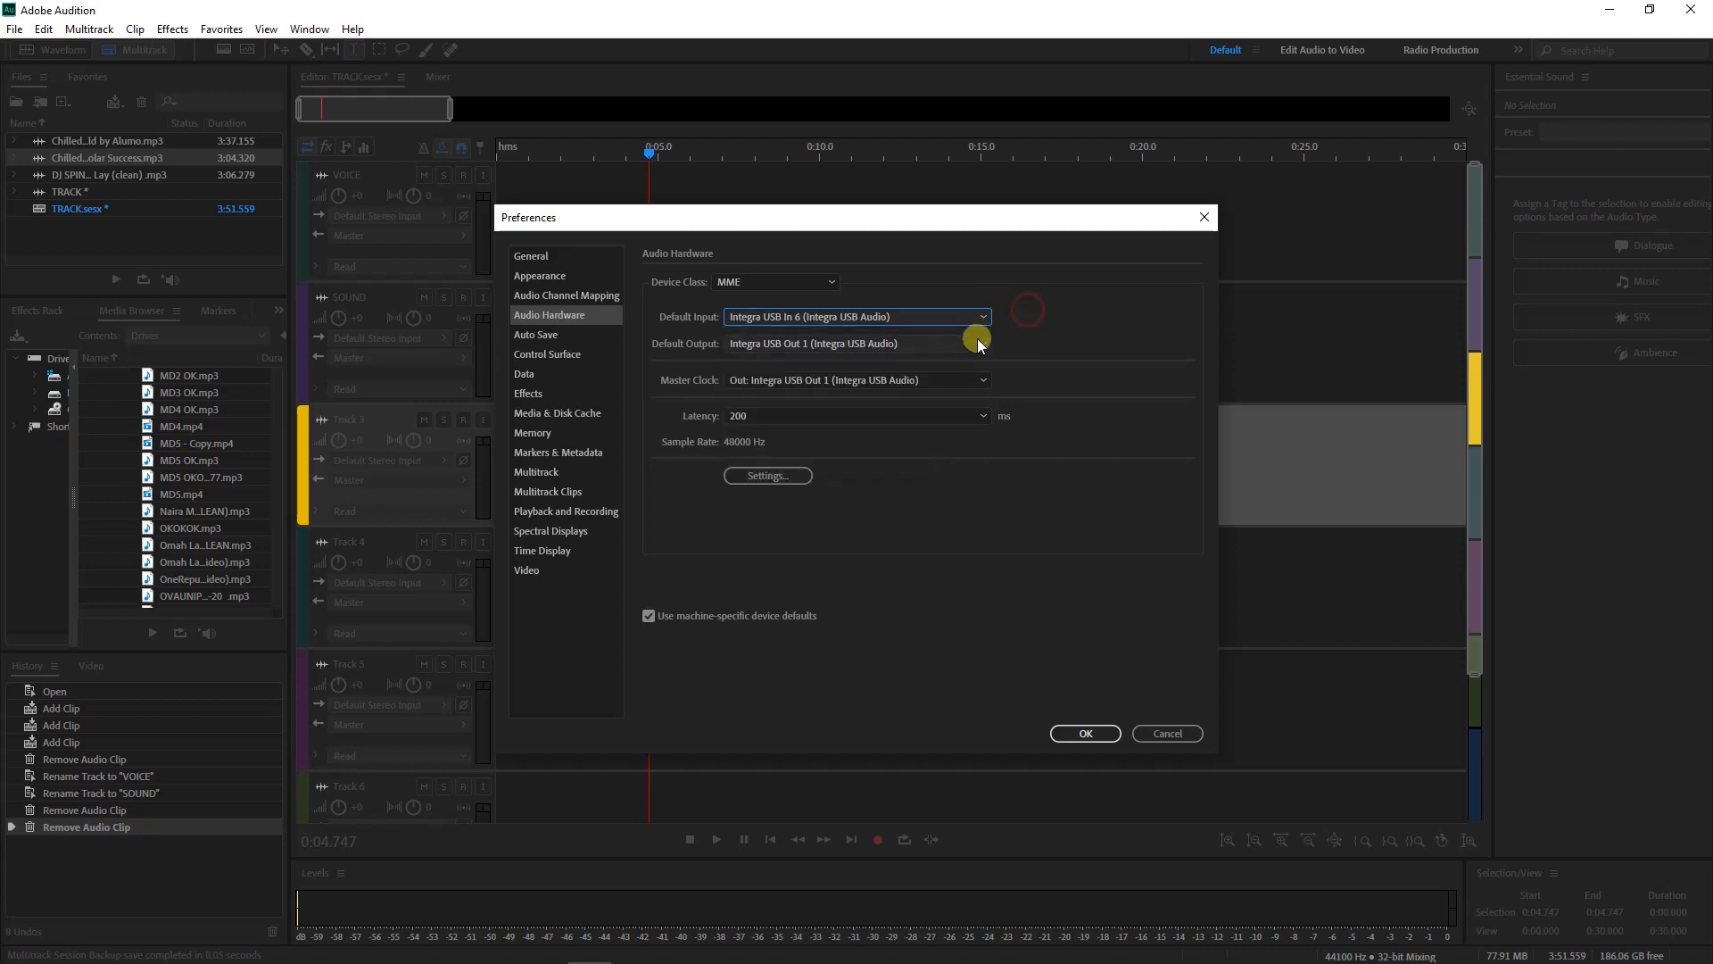
{"action": "left_click", "coordinate": [979, 344]}
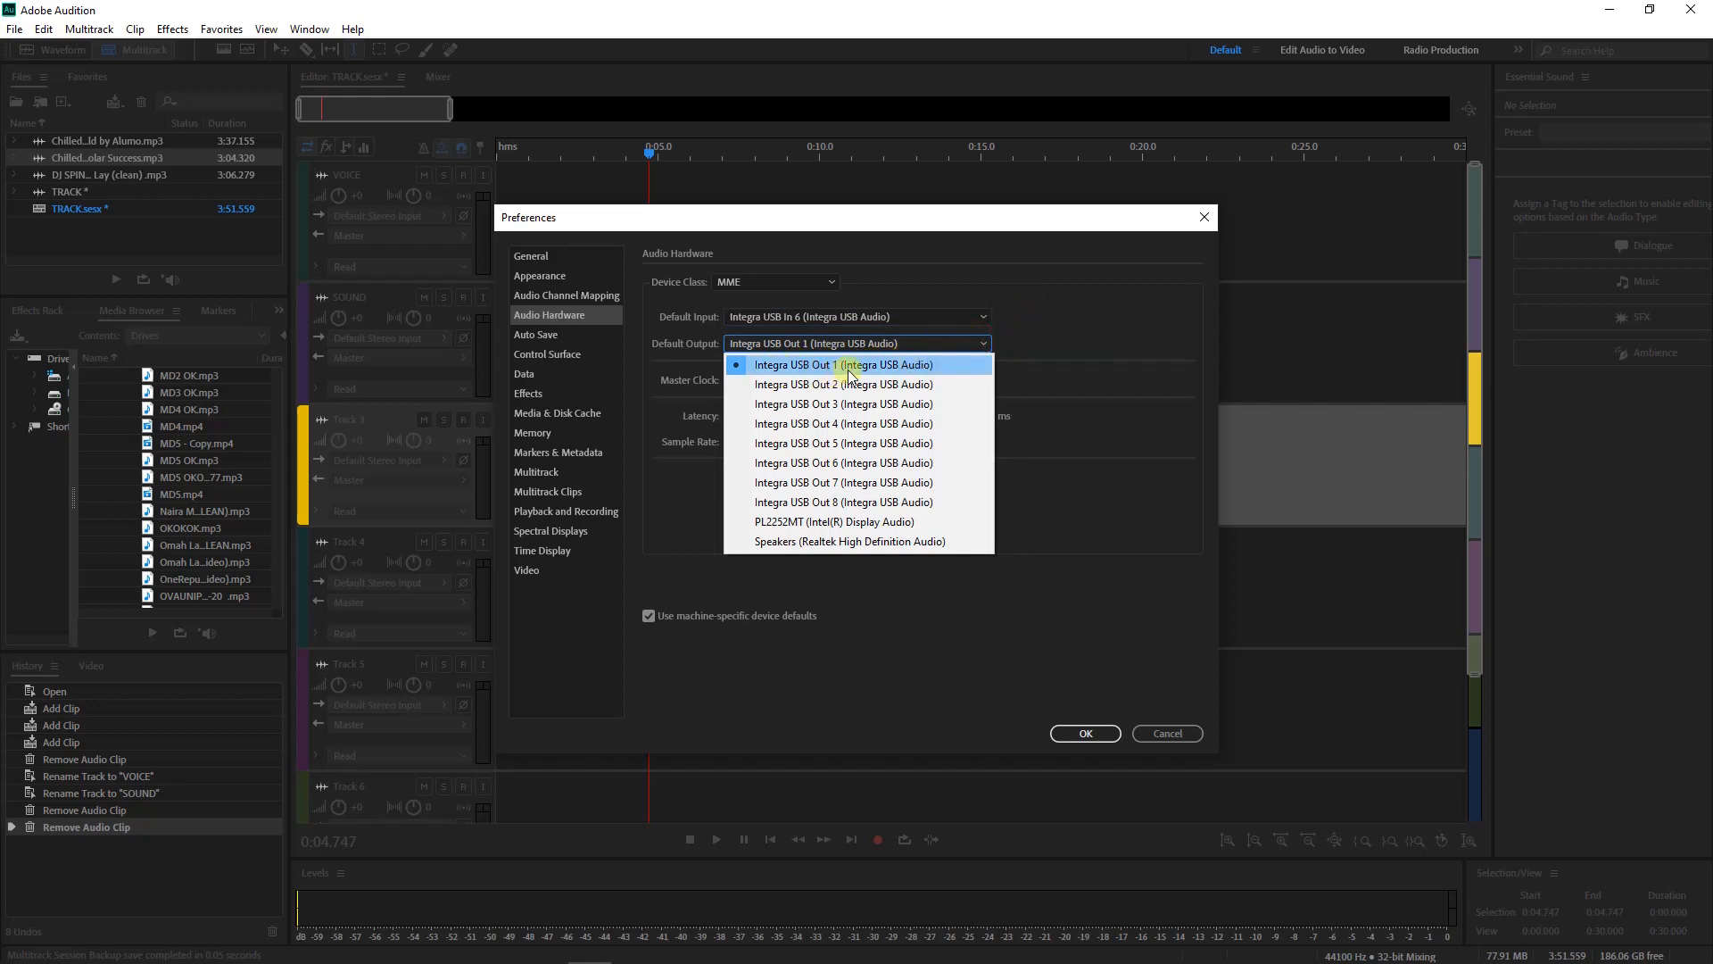
{"action": "left_click", "coordinate": [1030, 329]}
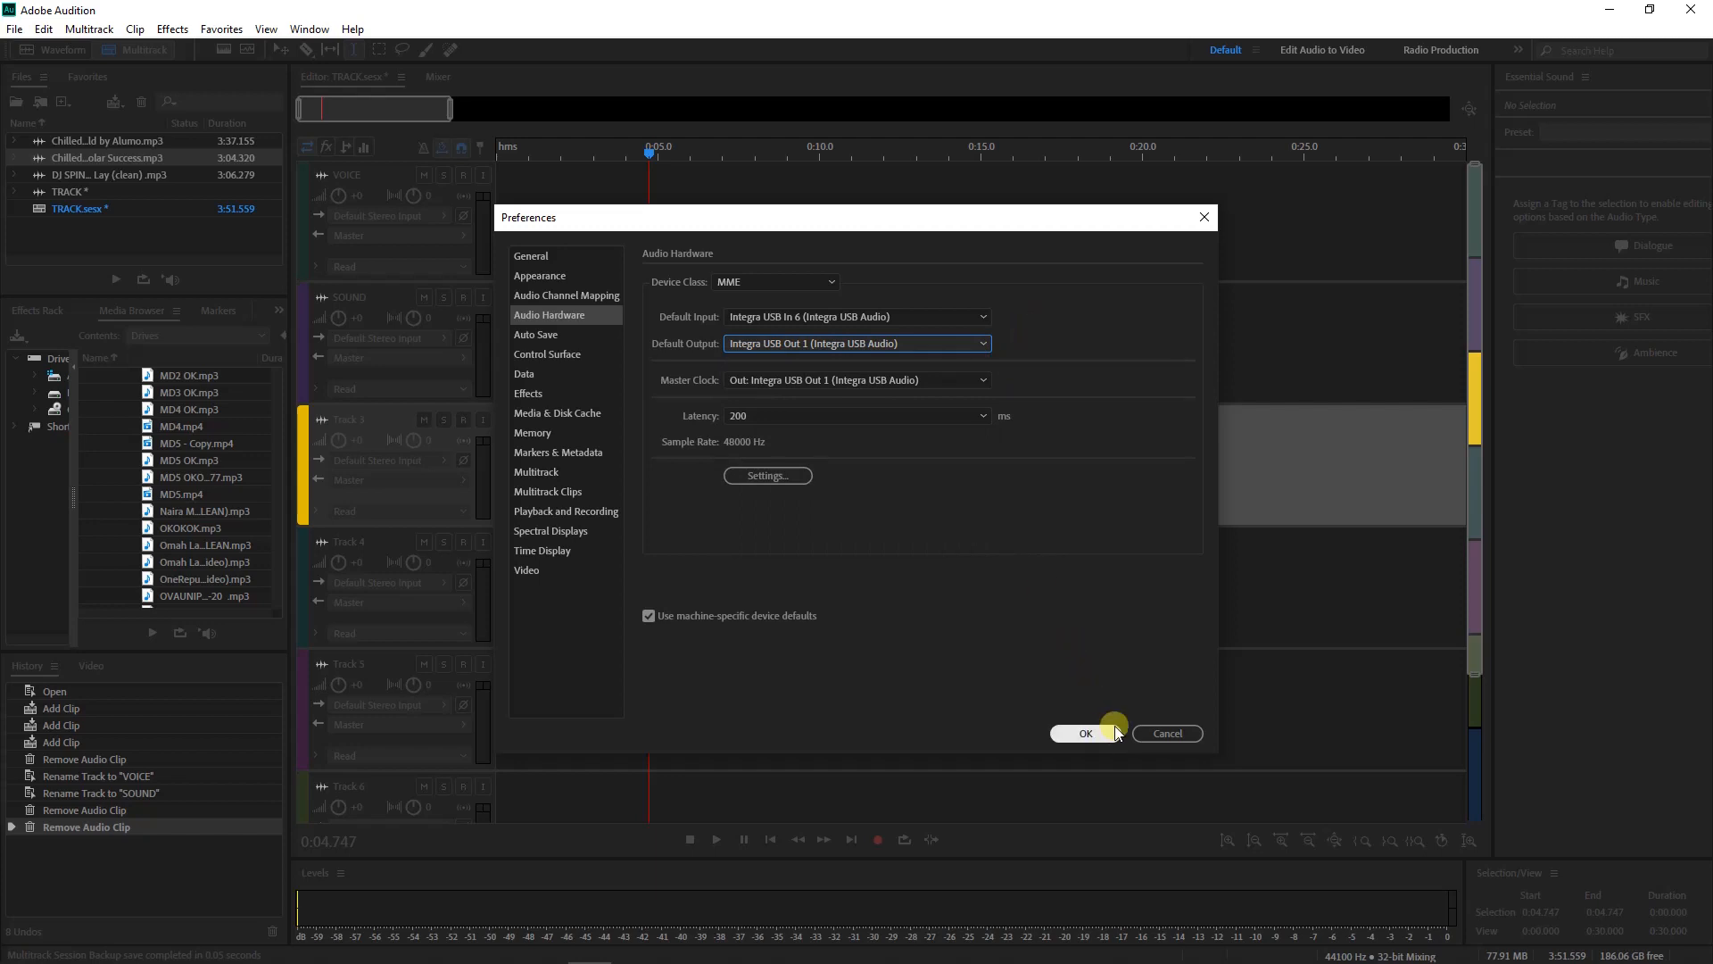
{"action": "left_click", "coordinate": [1153, 728]}
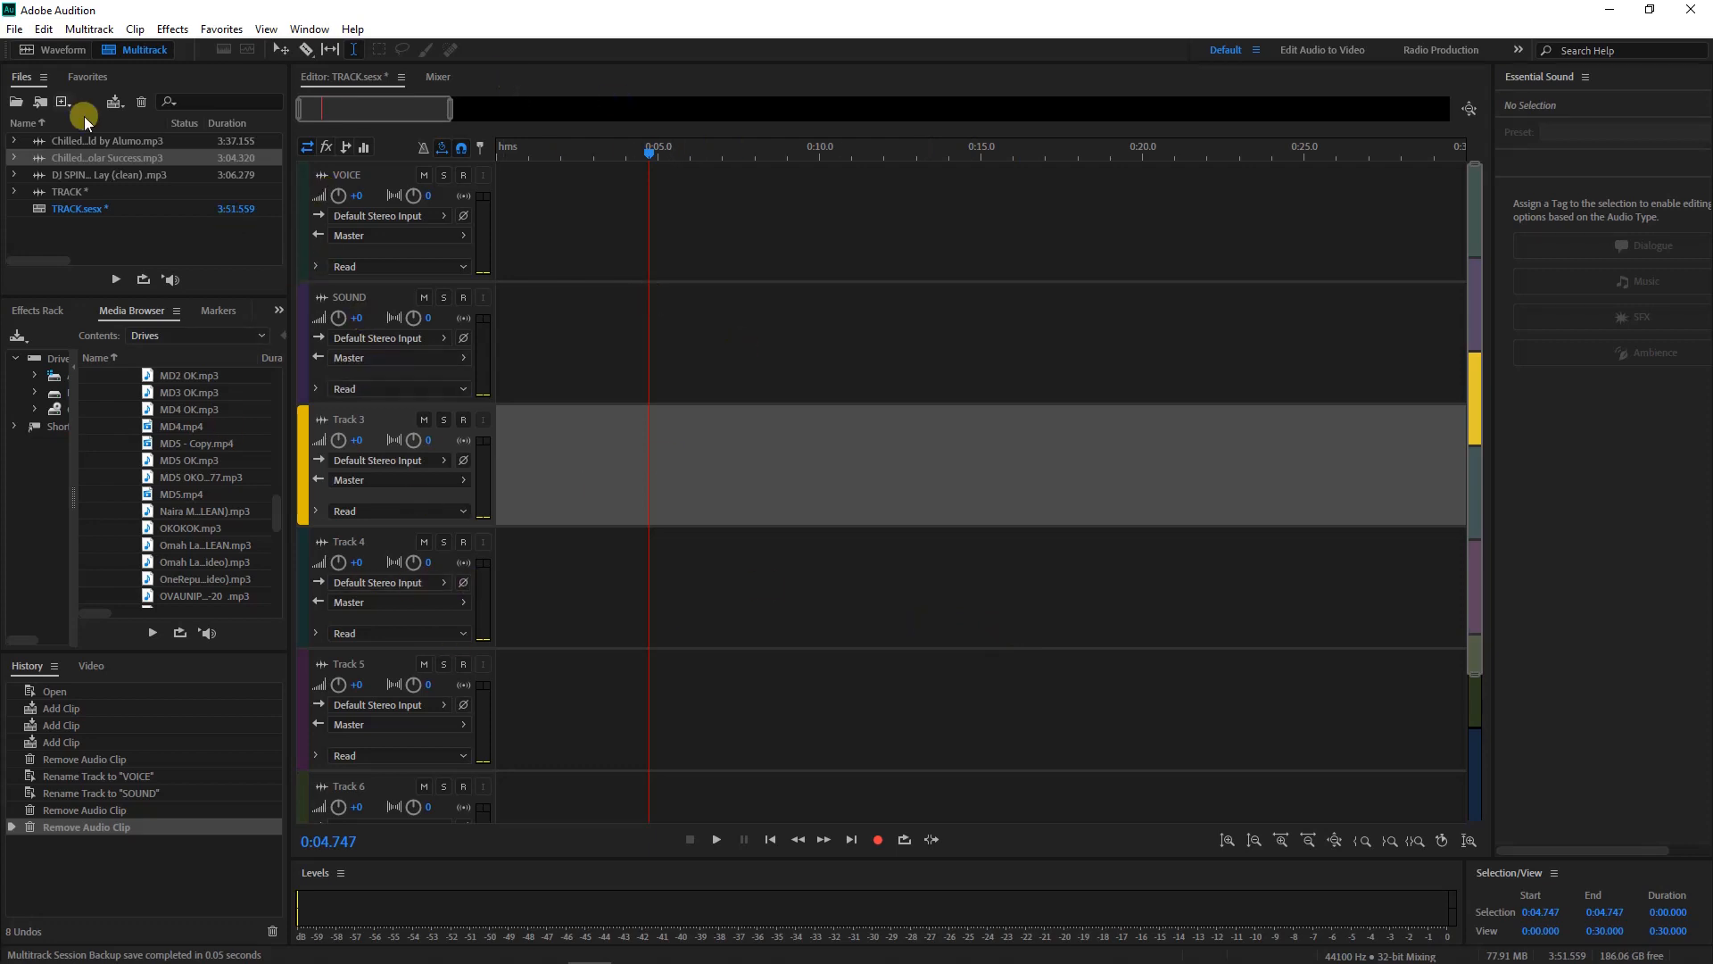
Erase the Chilled Acoustic file's audio, record a 5.7-second take in its place, and play it back
{"action": "left_click", "coordinate": [62, 46]}
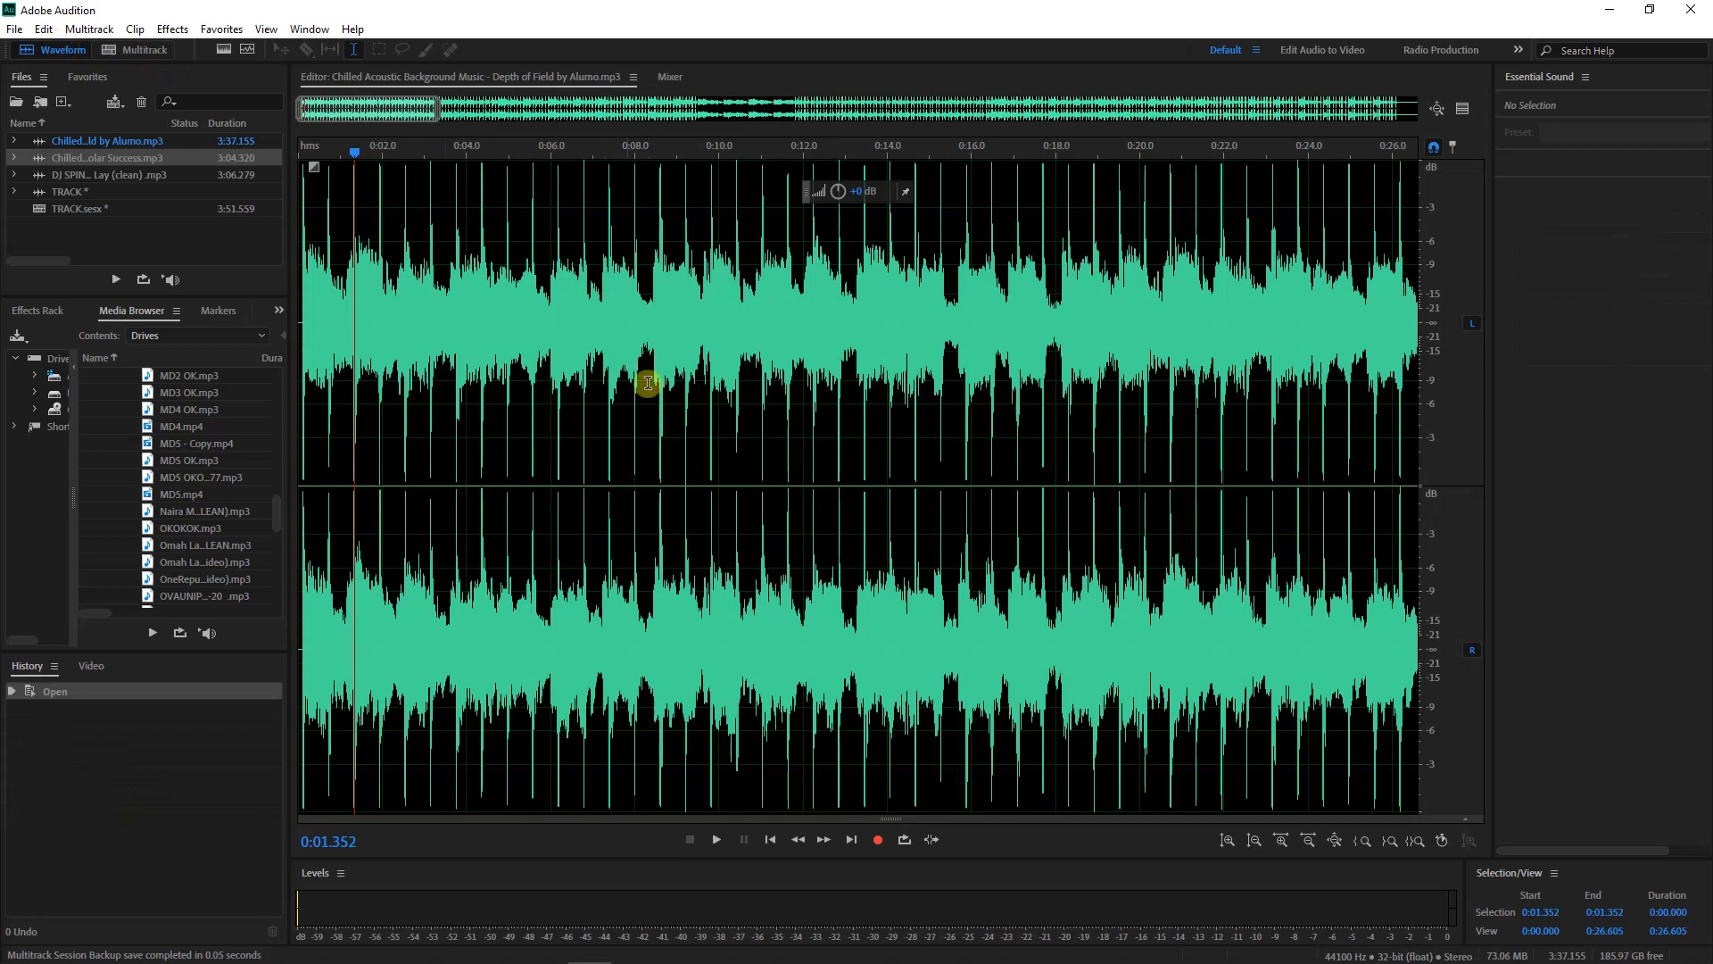
{"action": "key", "text": "ctrl+a"}
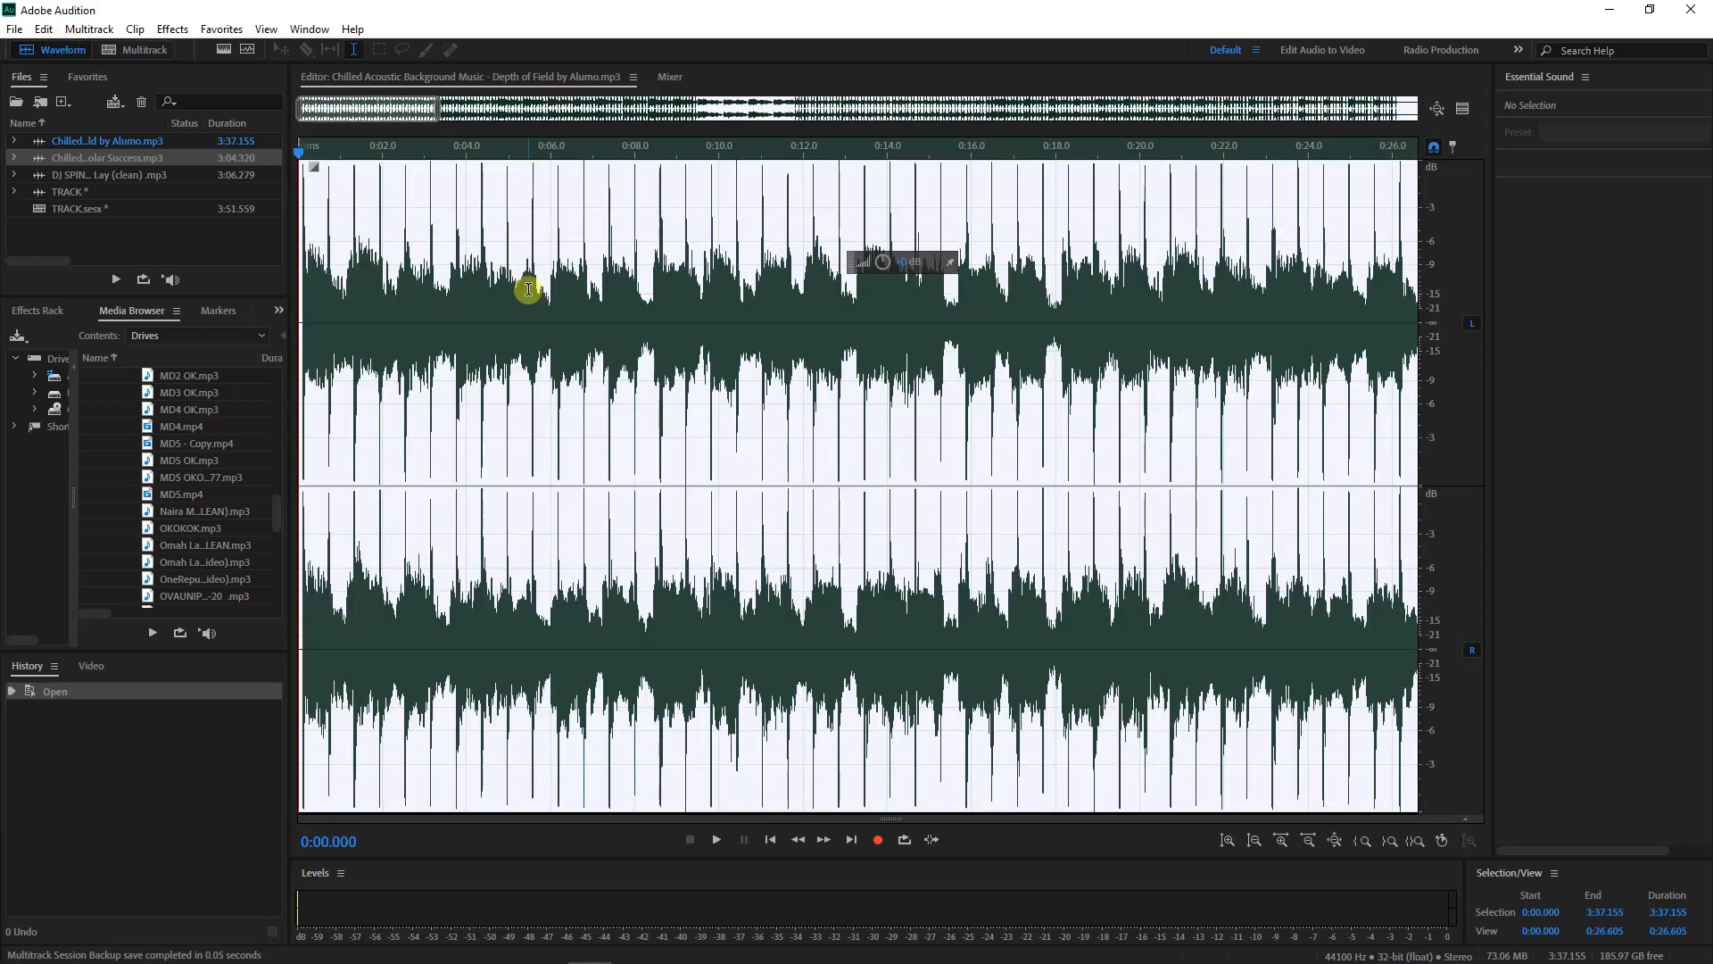
{"action": "key", "text": "Delete"}
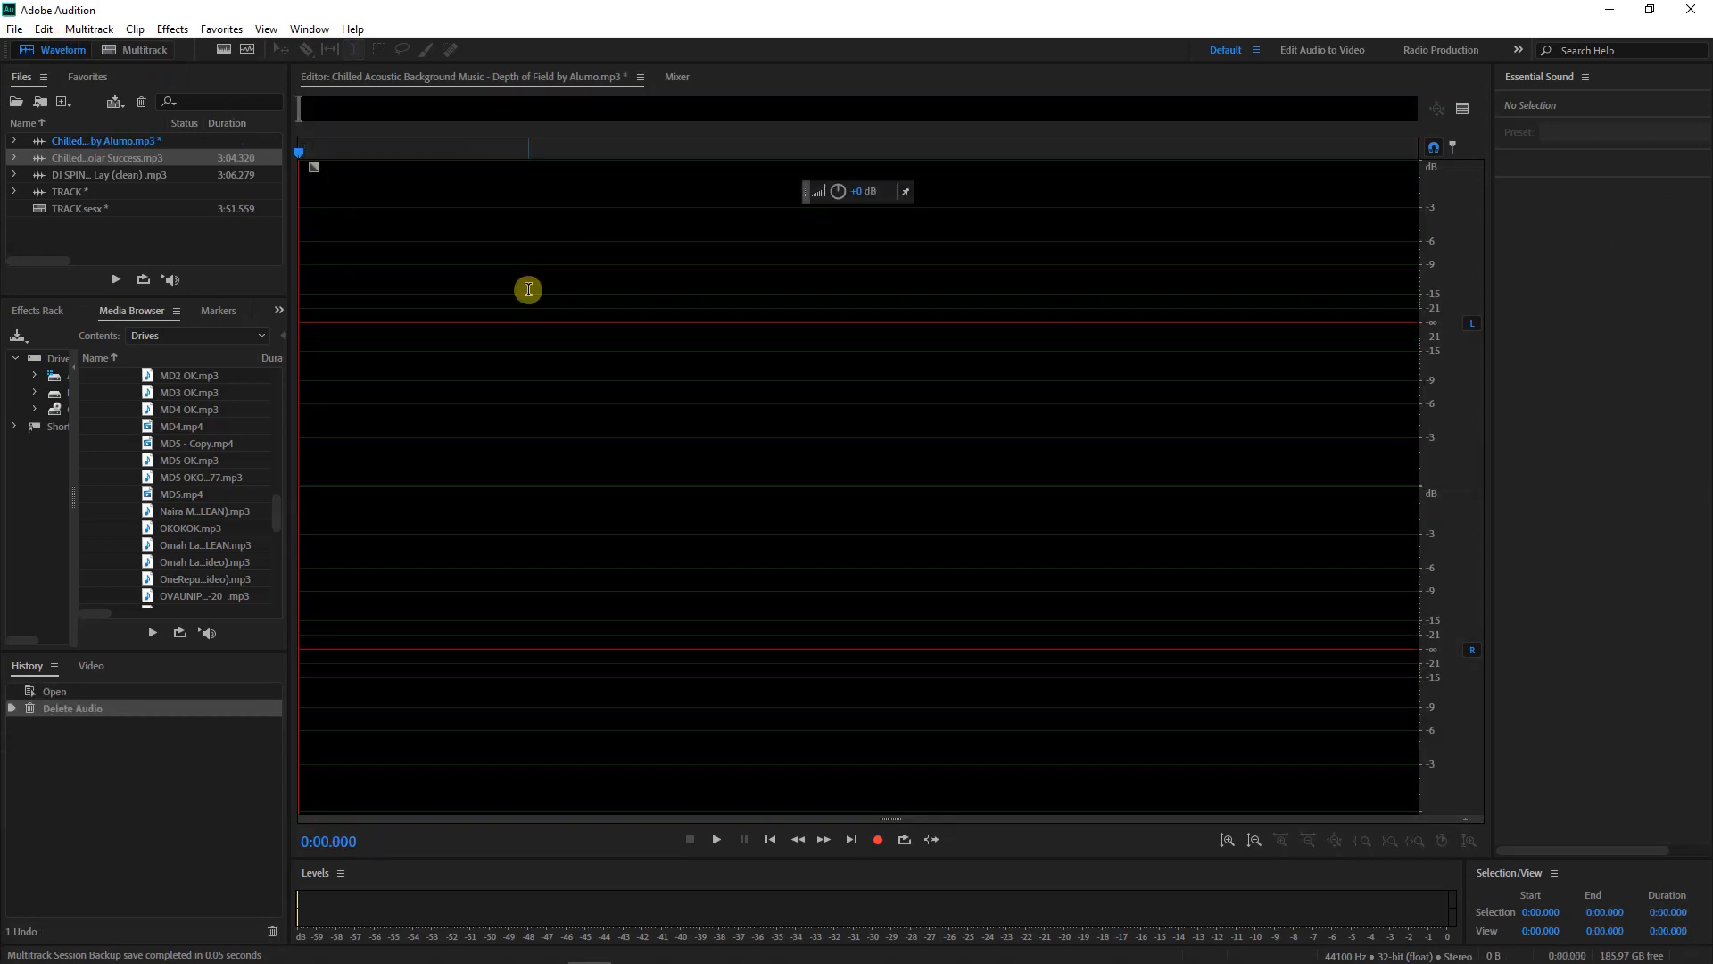
{"action": "left_click", "coordinate": [879, 842]}
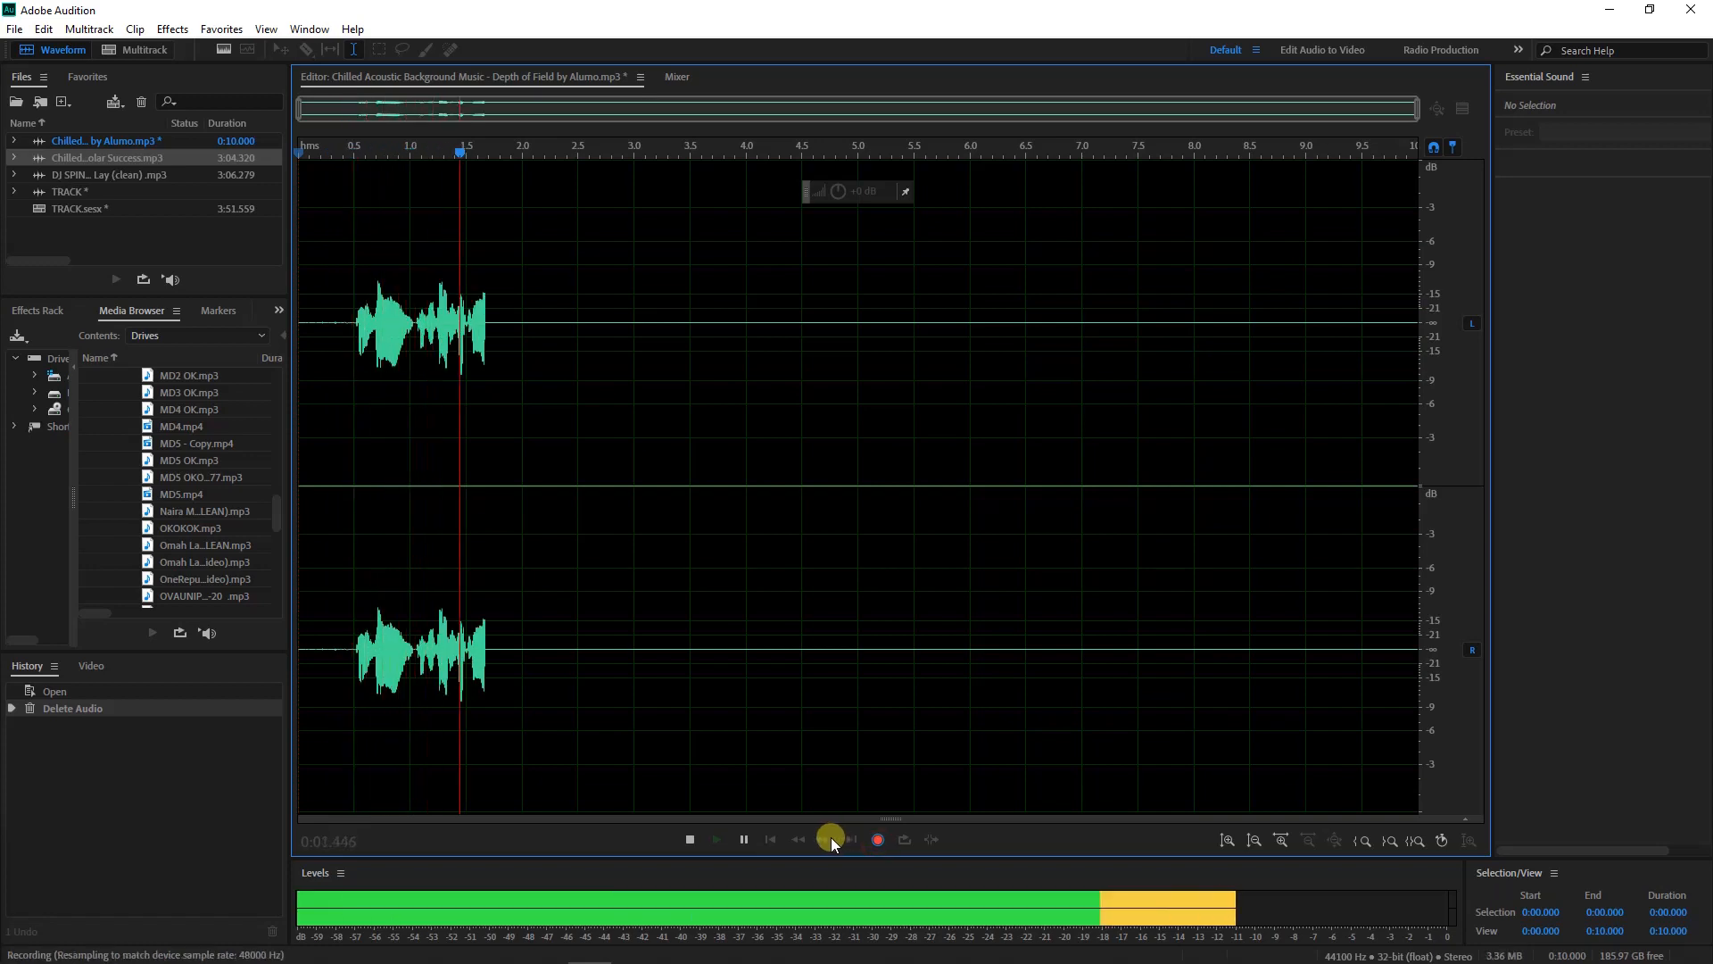
{"action": "left_click", "coordinate": [685, 840]}
{"action": "key", "text": "space"}
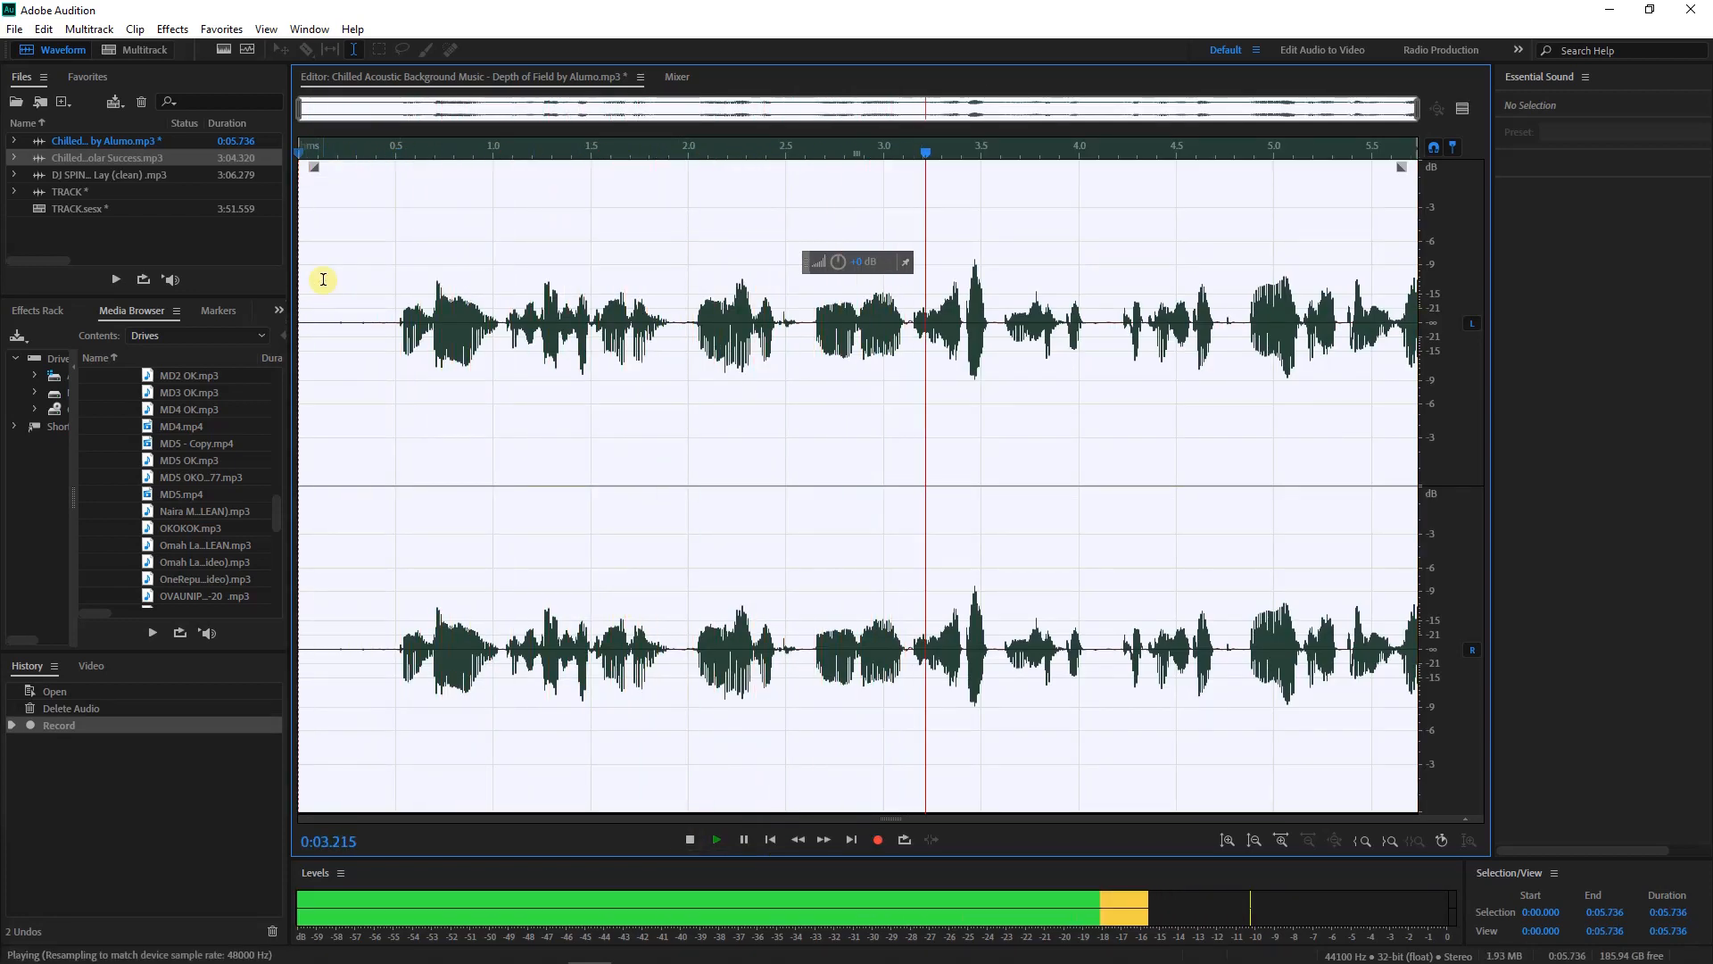
{"action": "left_click", "coordinate": [138, 49]}
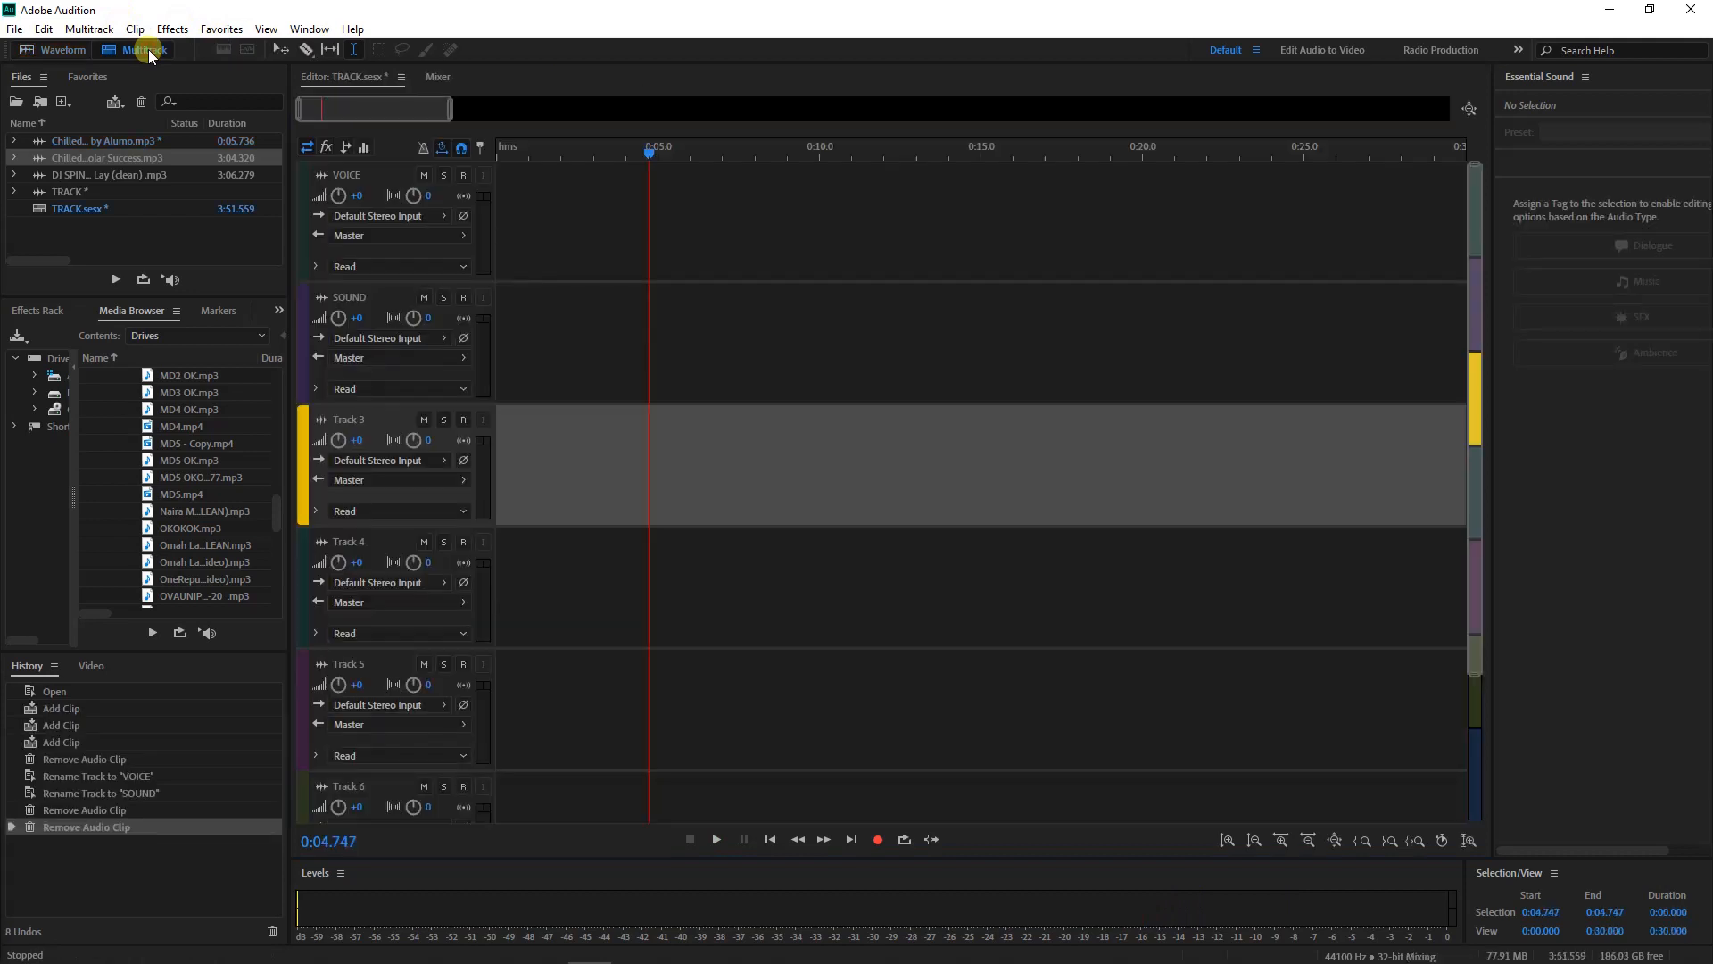
Select the tracks in turn, then turn on Record Arm (R) on the VOICE track
{"action": "left_click", "coordinate": [520, 244]}
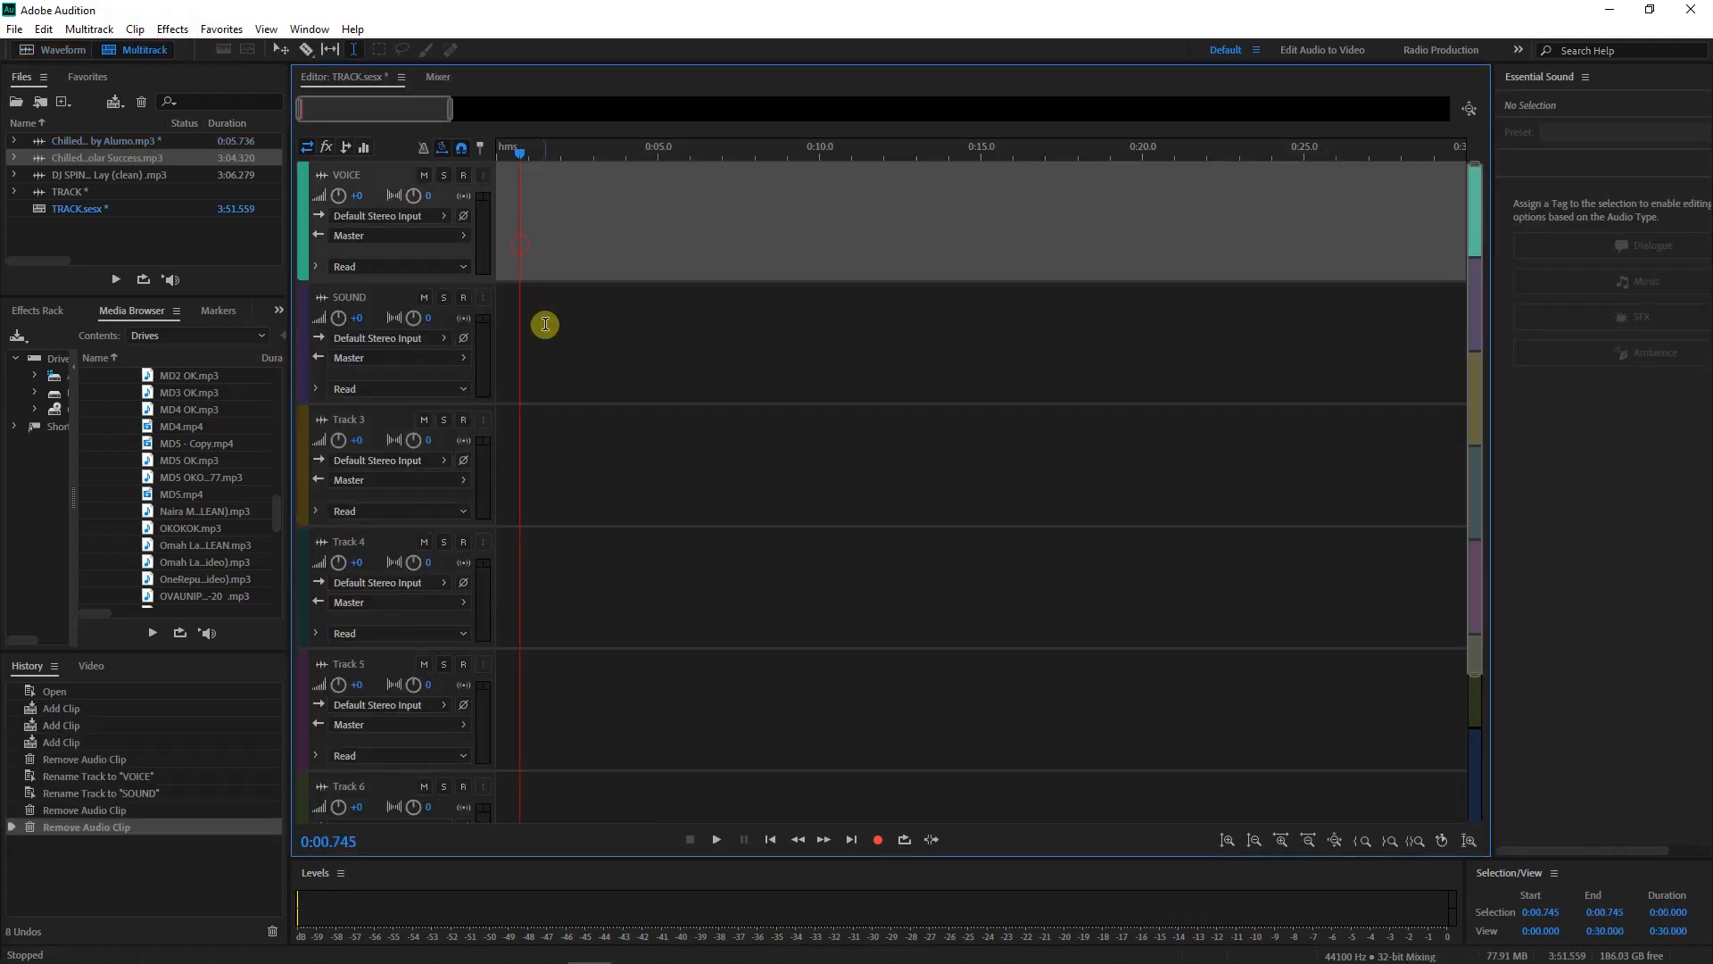
{"action": "left_click", "coordinate": [546, 332]}
{"action": "left_click", "coordinate": [584, 483]}
{"action": "left_click", "coordinate": [577, 564]}
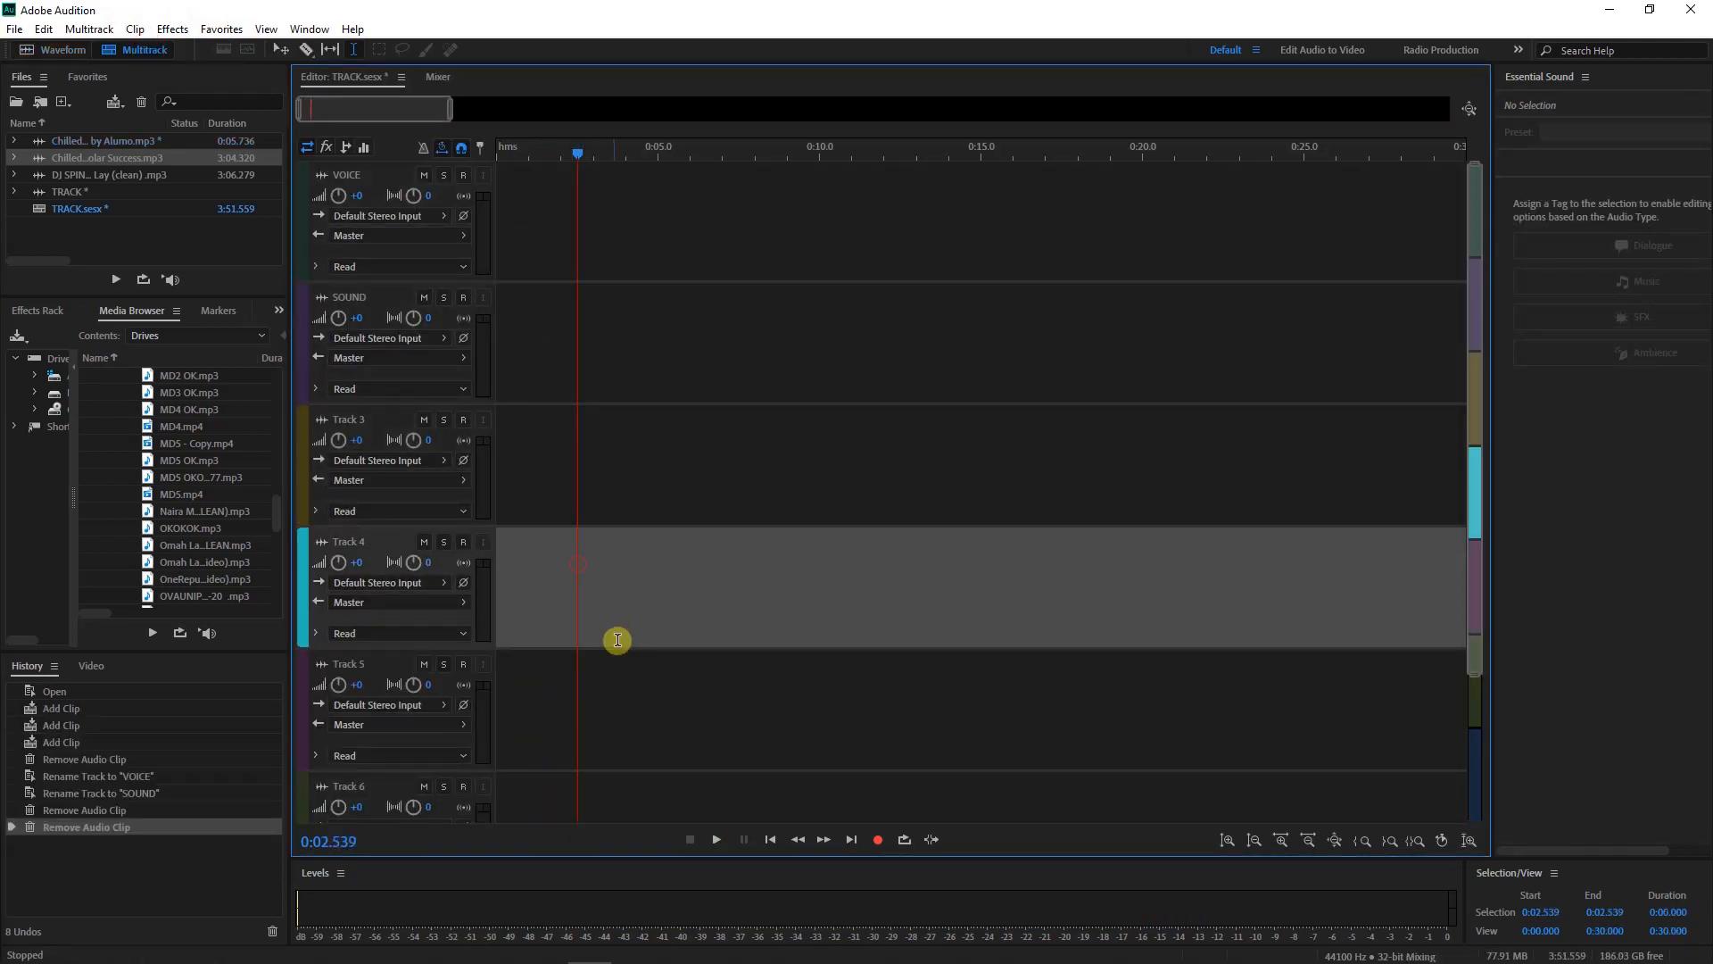
{"action": "left_click", "coordinate": [592, 724]}
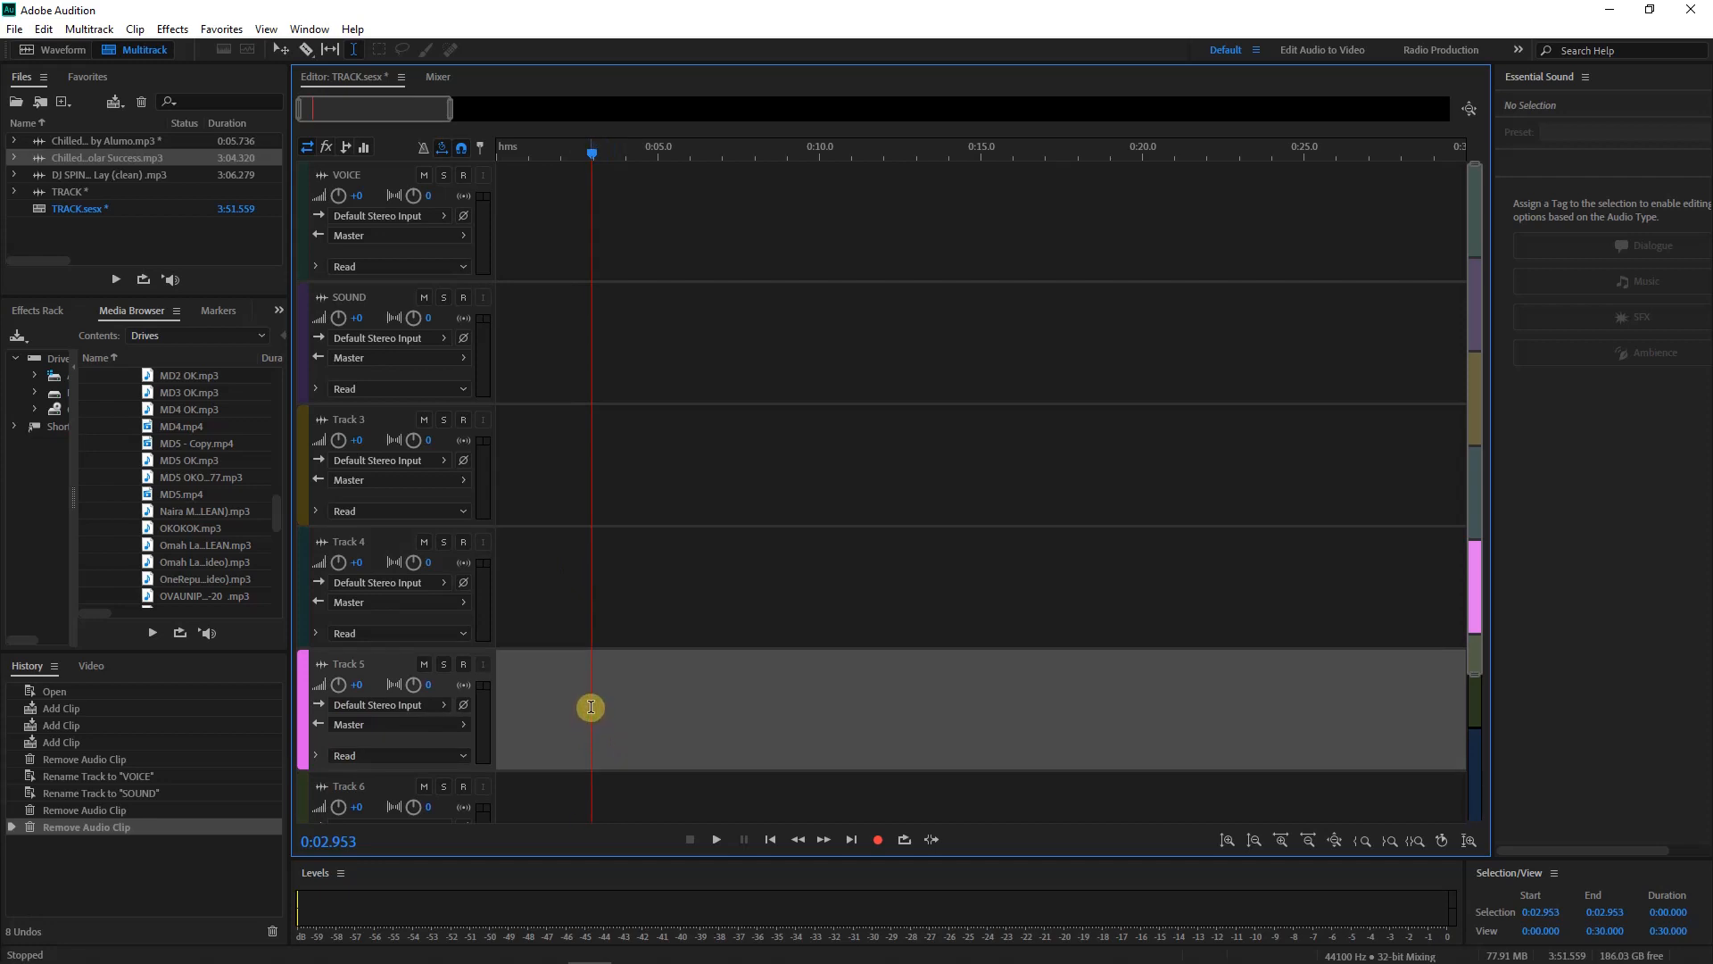
{"action": "left_click", "coordinate": [557, 256]}
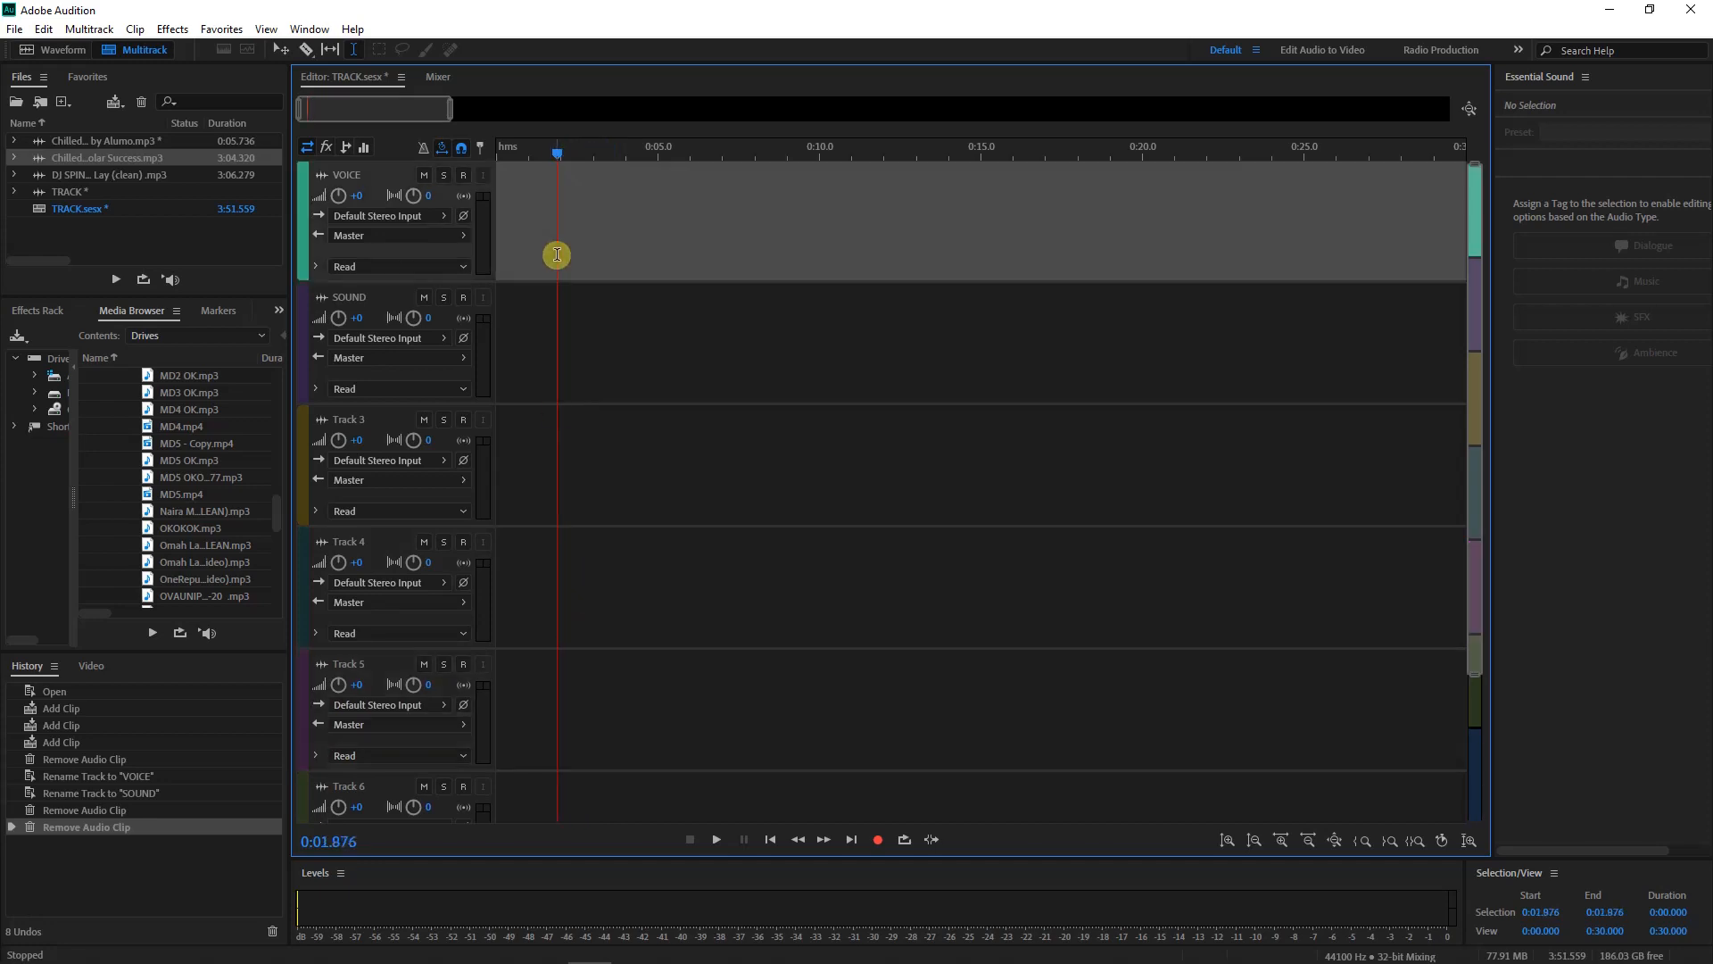
{"action": "left_click", "coordinate": [556, 352]}
{"action": "left_click", "coordinate": [569, 471]}
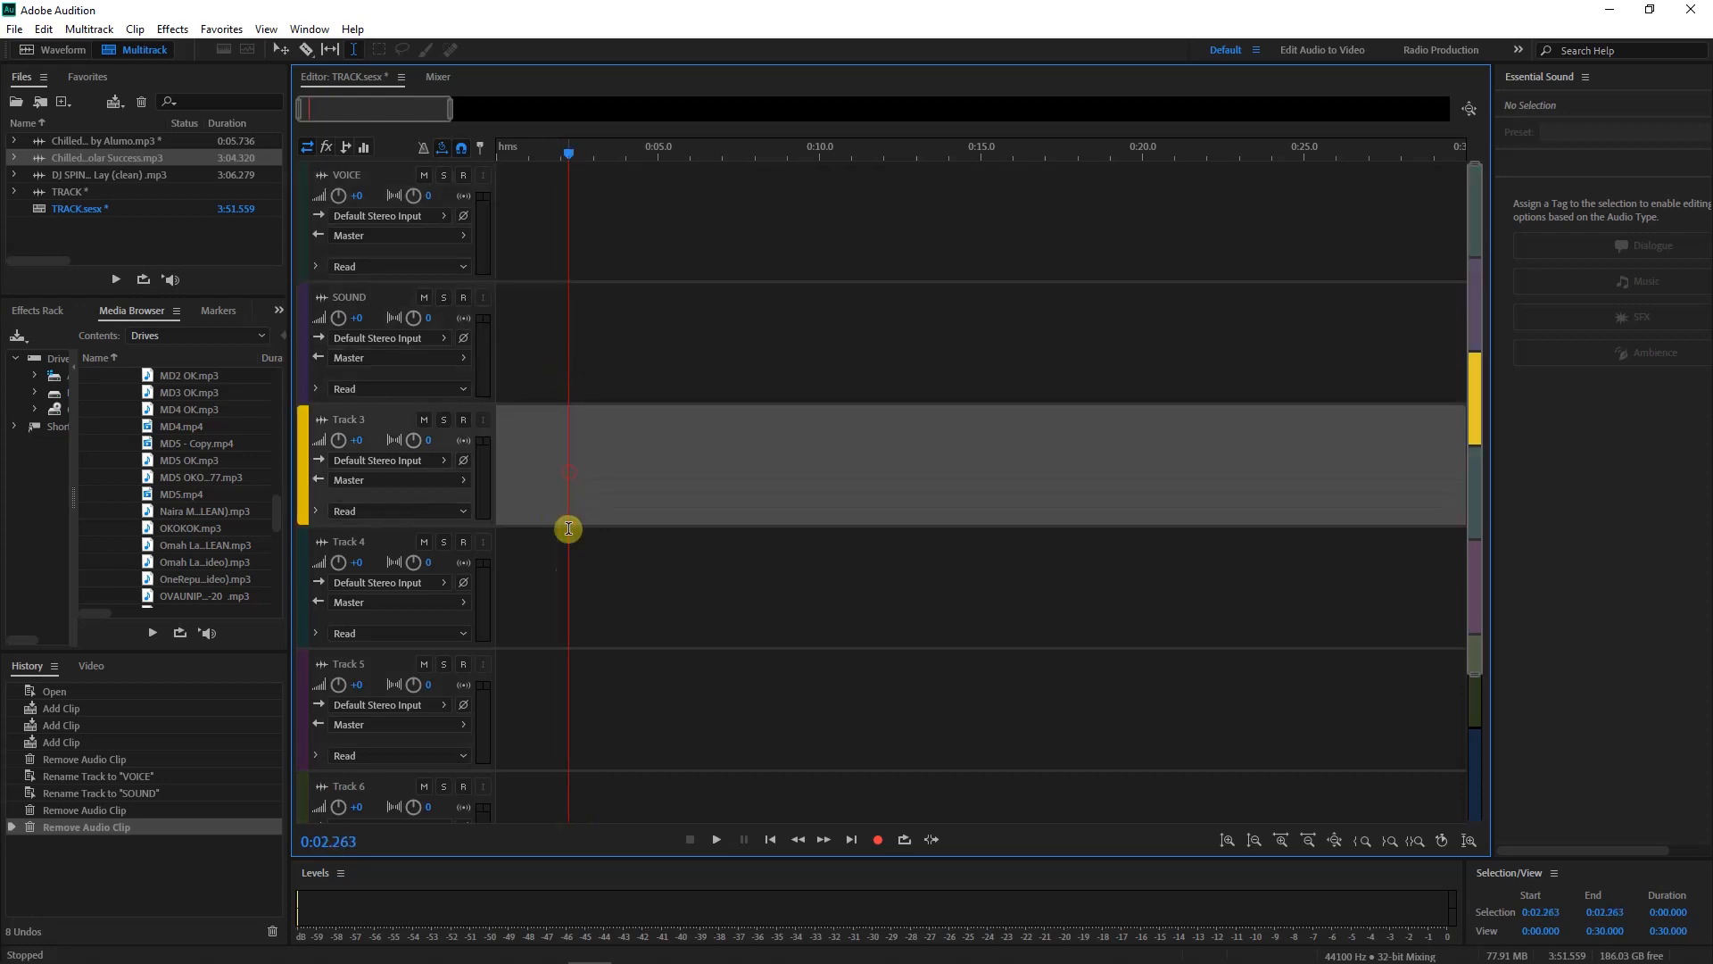
{"action": "left_click", "coordinate": [570, 578]}
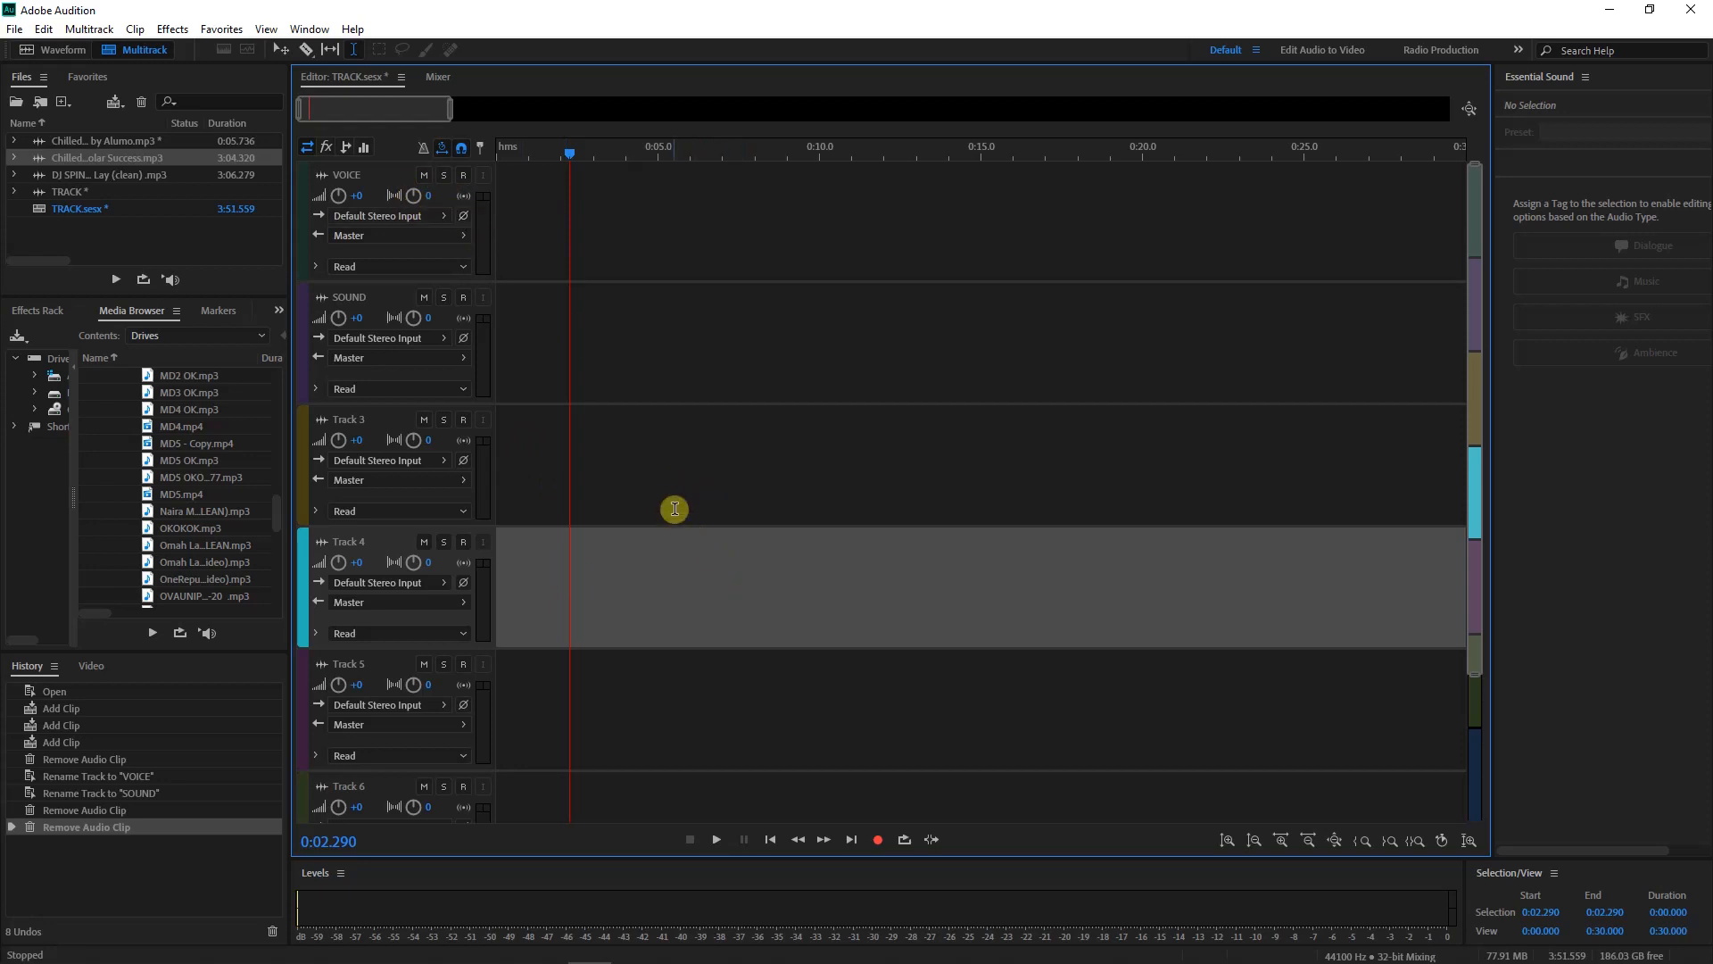
{"action": "left_click", "coordinate": [607, 477]}
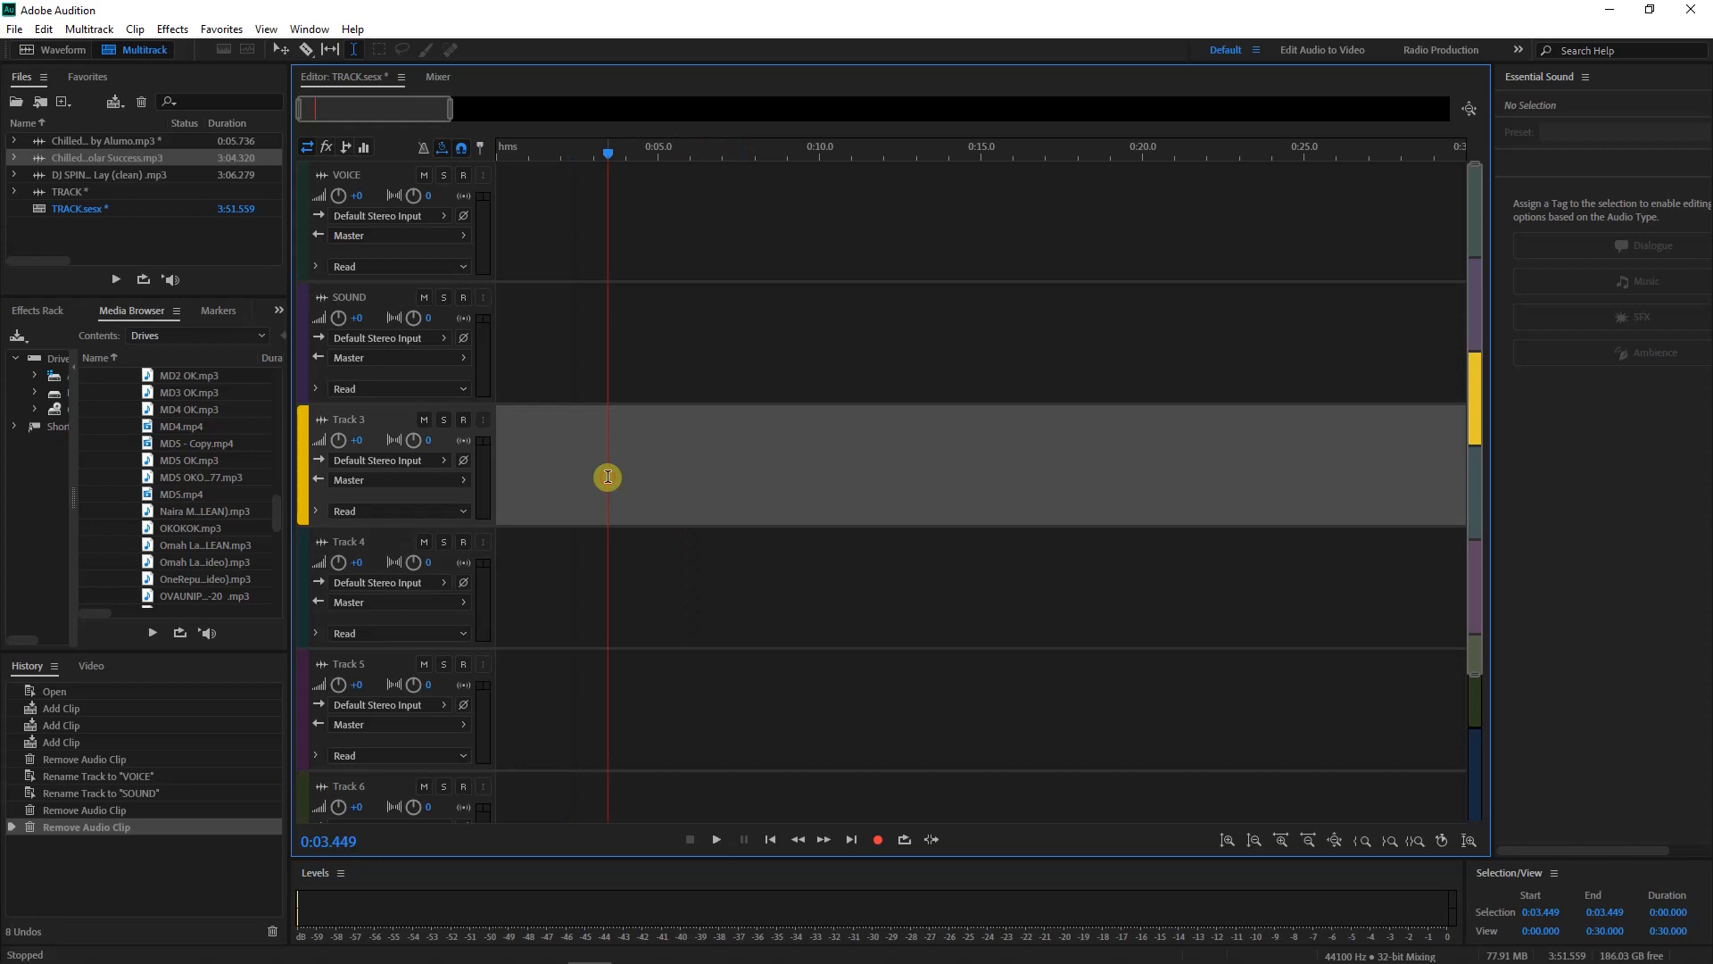
{"action": "left_click", "coordinate": [528, 209]}
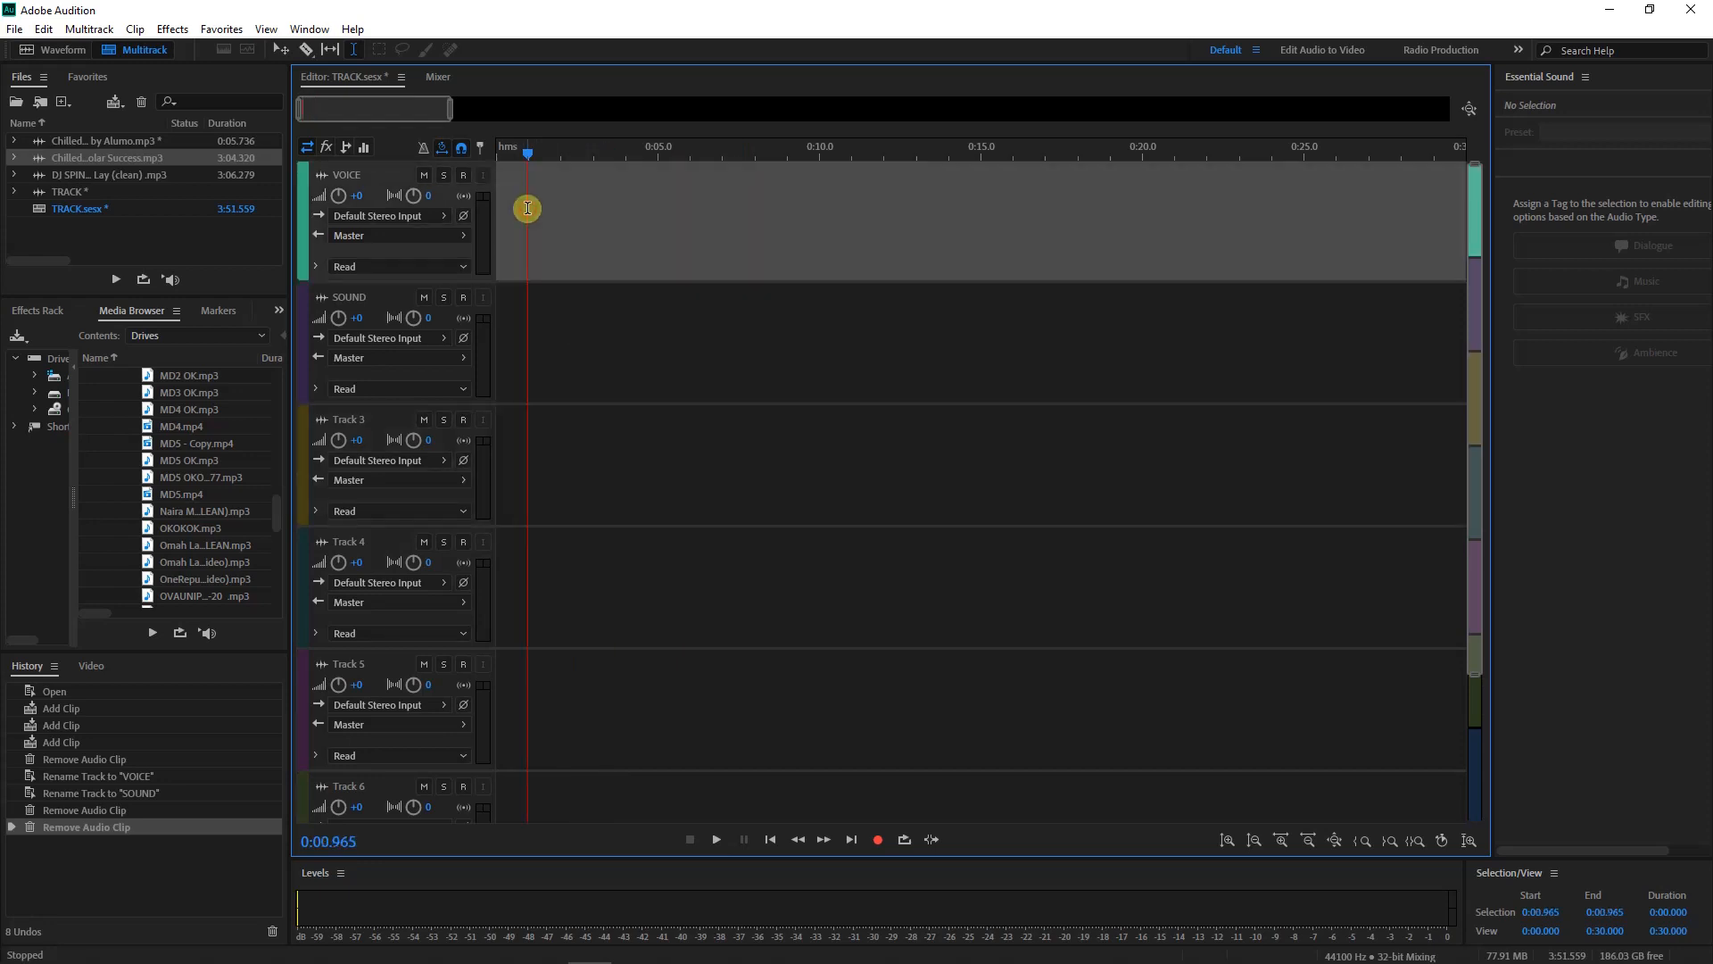
{"action": "left_click", "coordinate": [462, 175]}
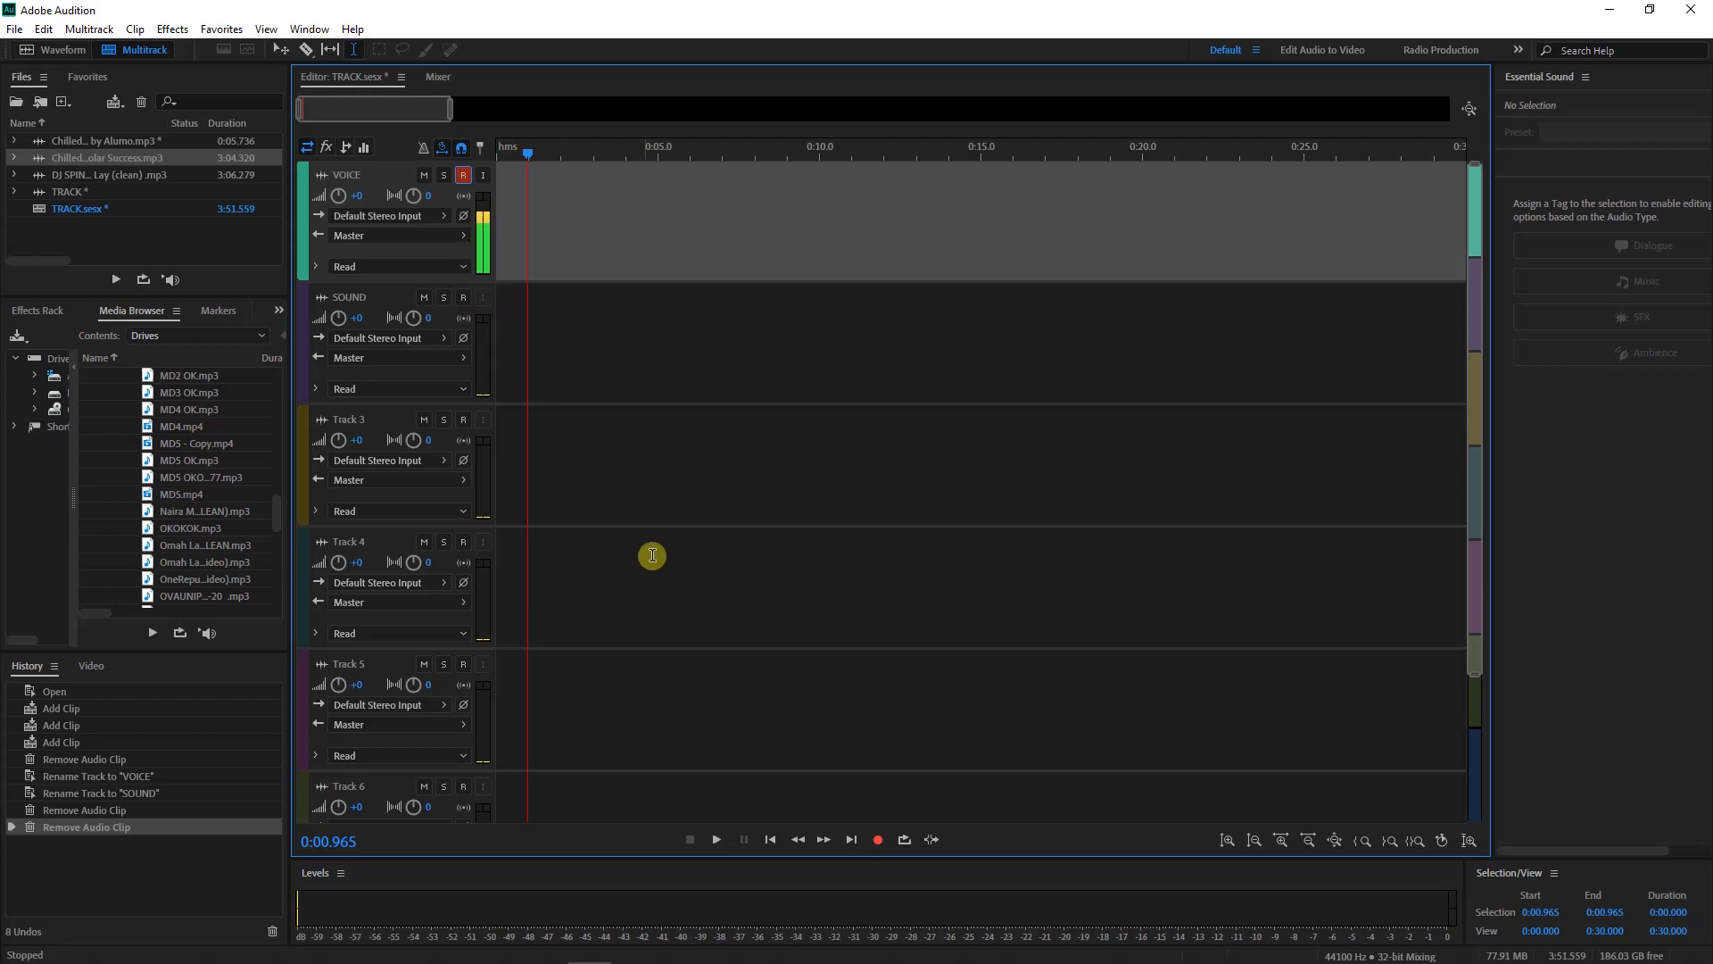
Record a 9.7-second VOICE_001 take on the VOICE track, then open the import dialog
{"action": "left_click", "coordinate": [875, 840]}
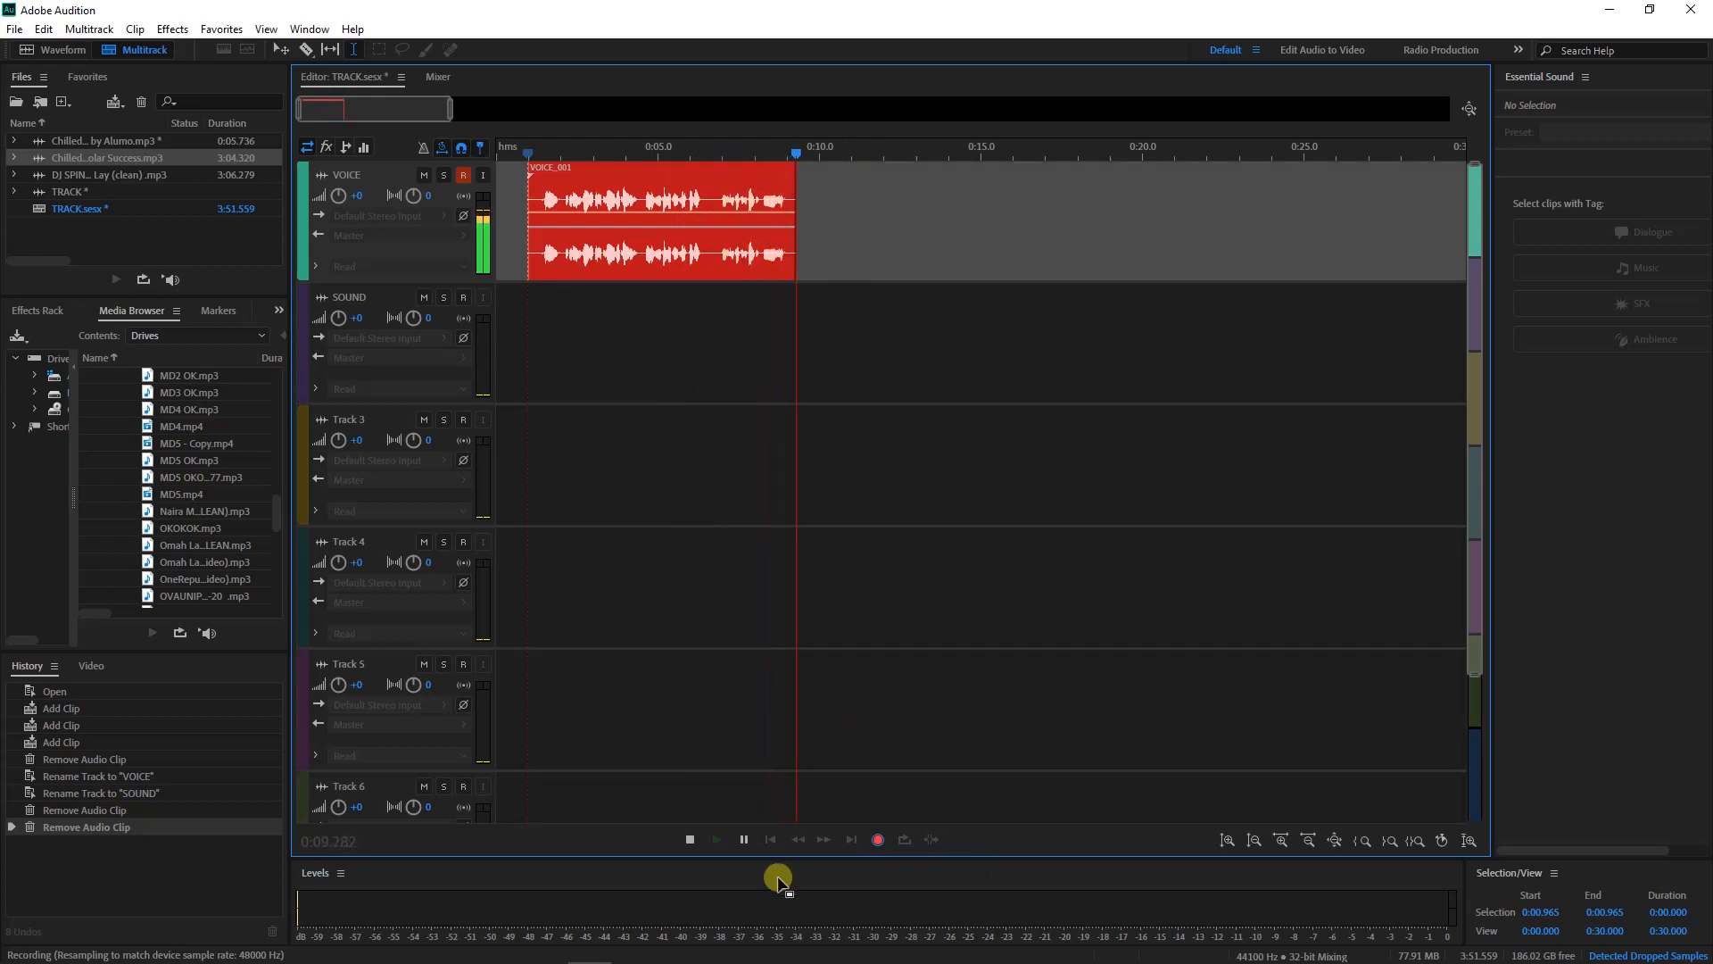
{"action": "left_click", "coordinate": [692, 840]}
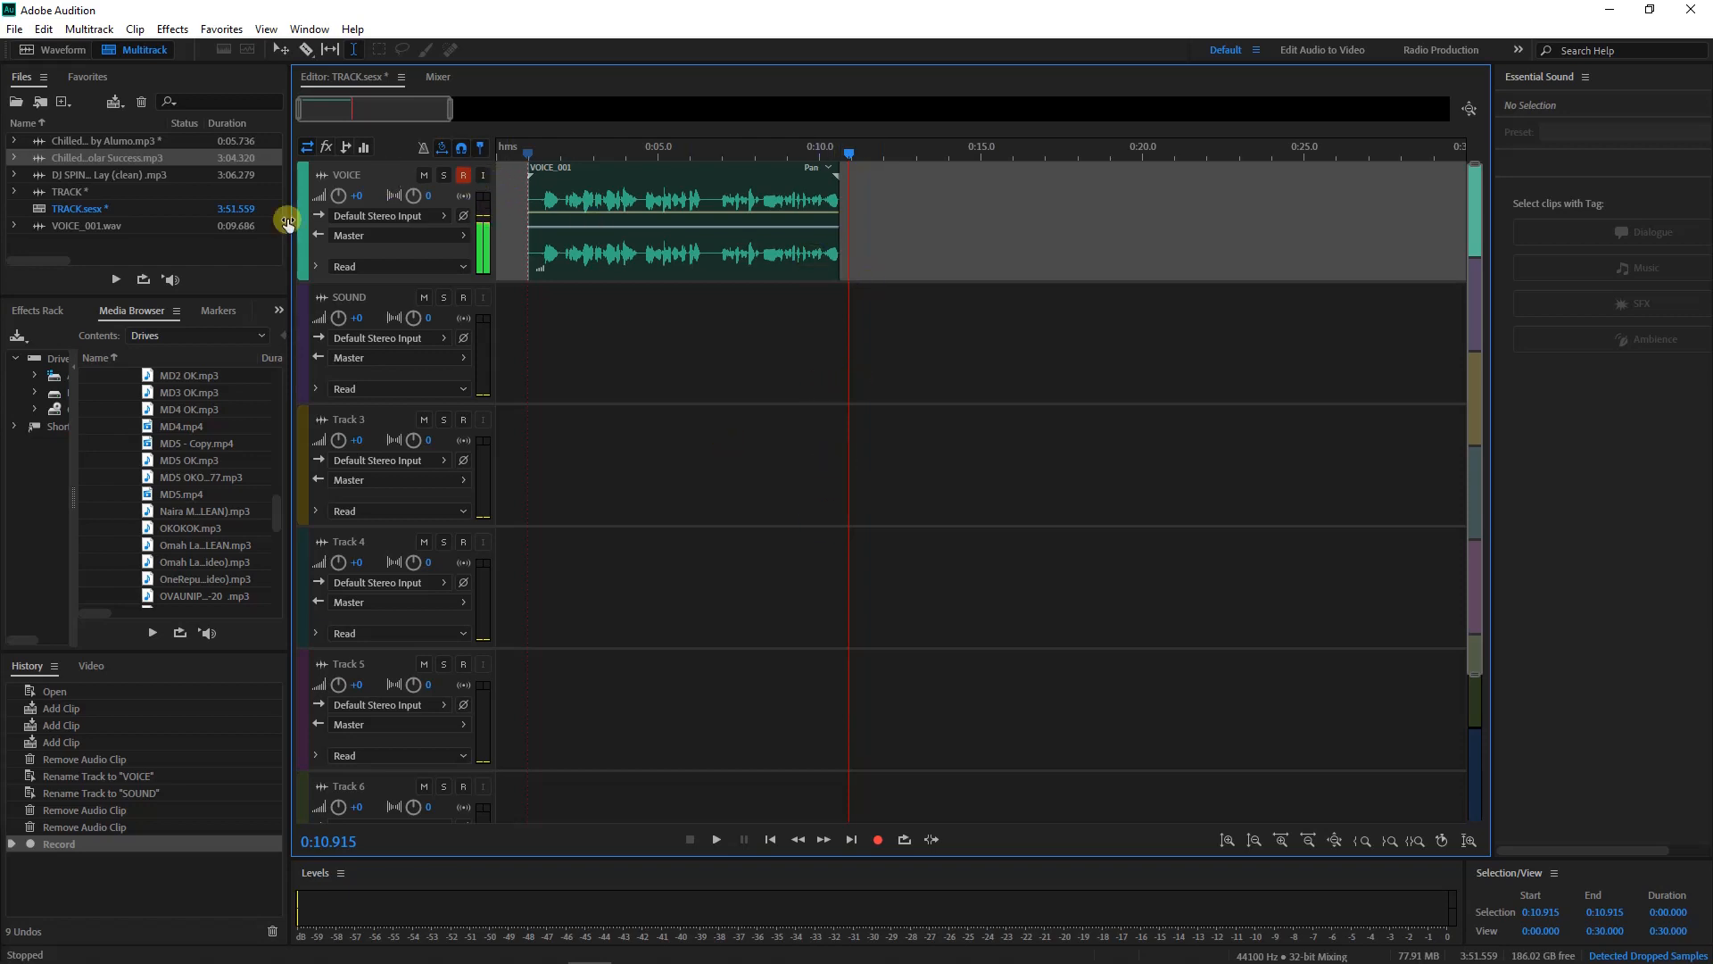
{"action": "left_click", "coordinate": [232, 253]}
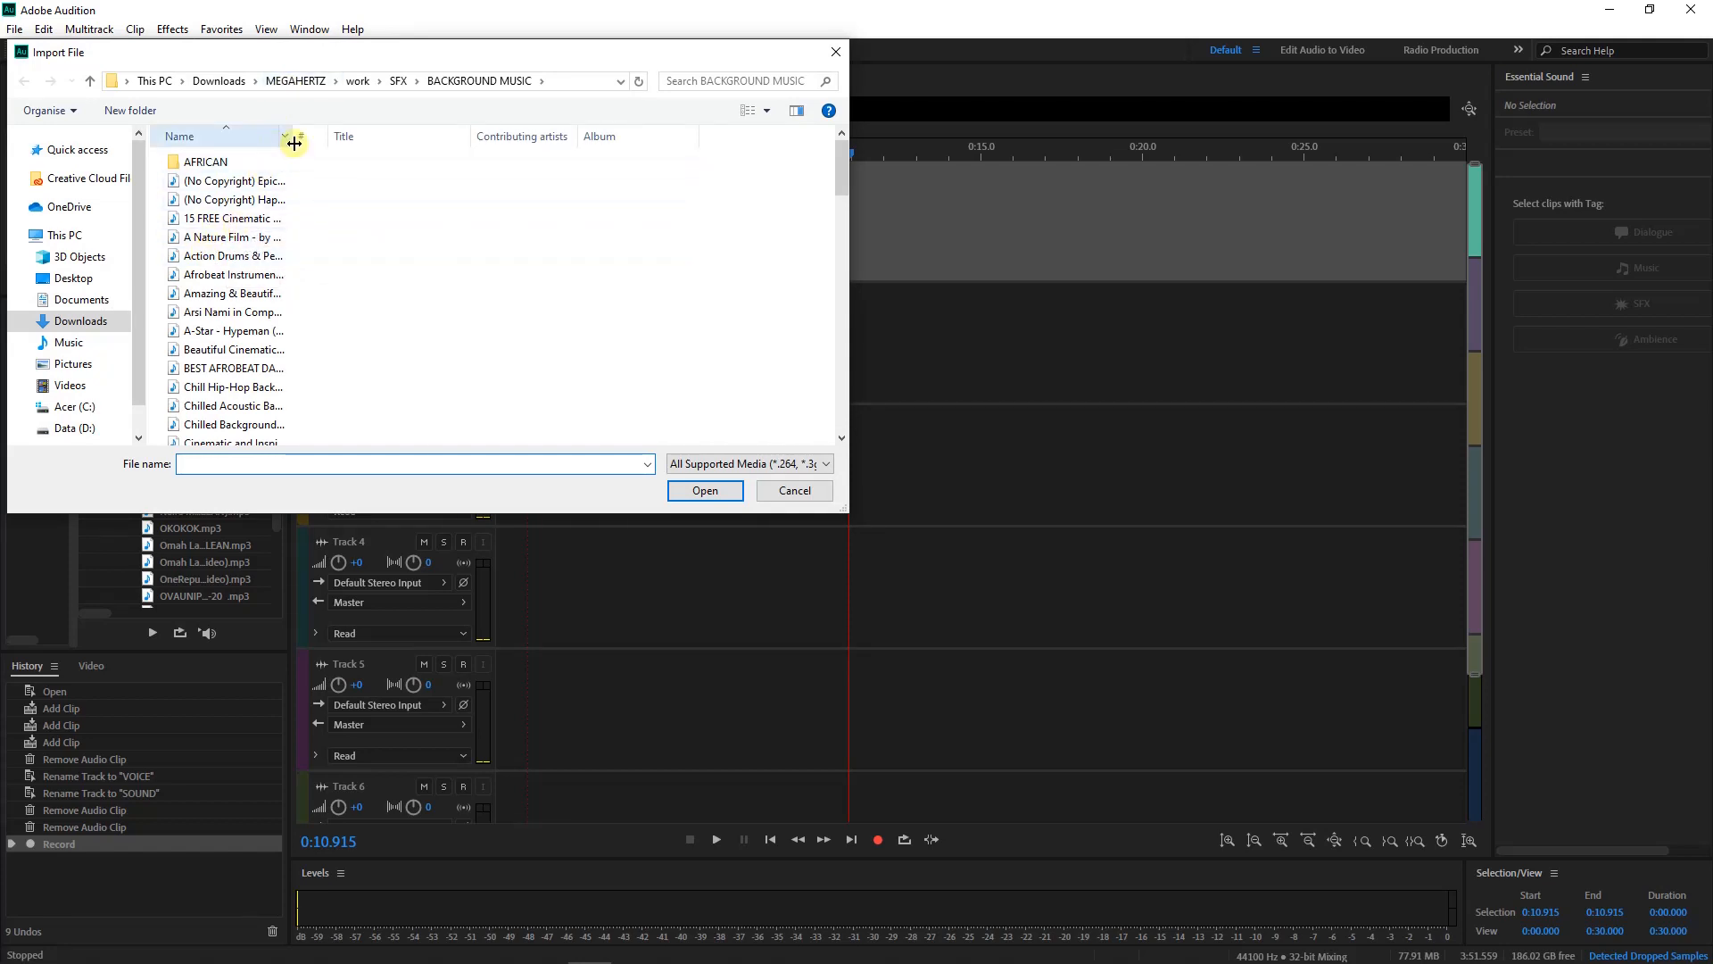
Import the Energetic Upbeat Percussive Clap and Stomp music and place it on SOUND
{"action": "left_click_drag", "start_coordinate": [293, 136], "coordinate": [485, 157]}
{"action": "scroll", "coordinate": [241, 339], "scroll_direction": "down", "scroll_amount": 8}
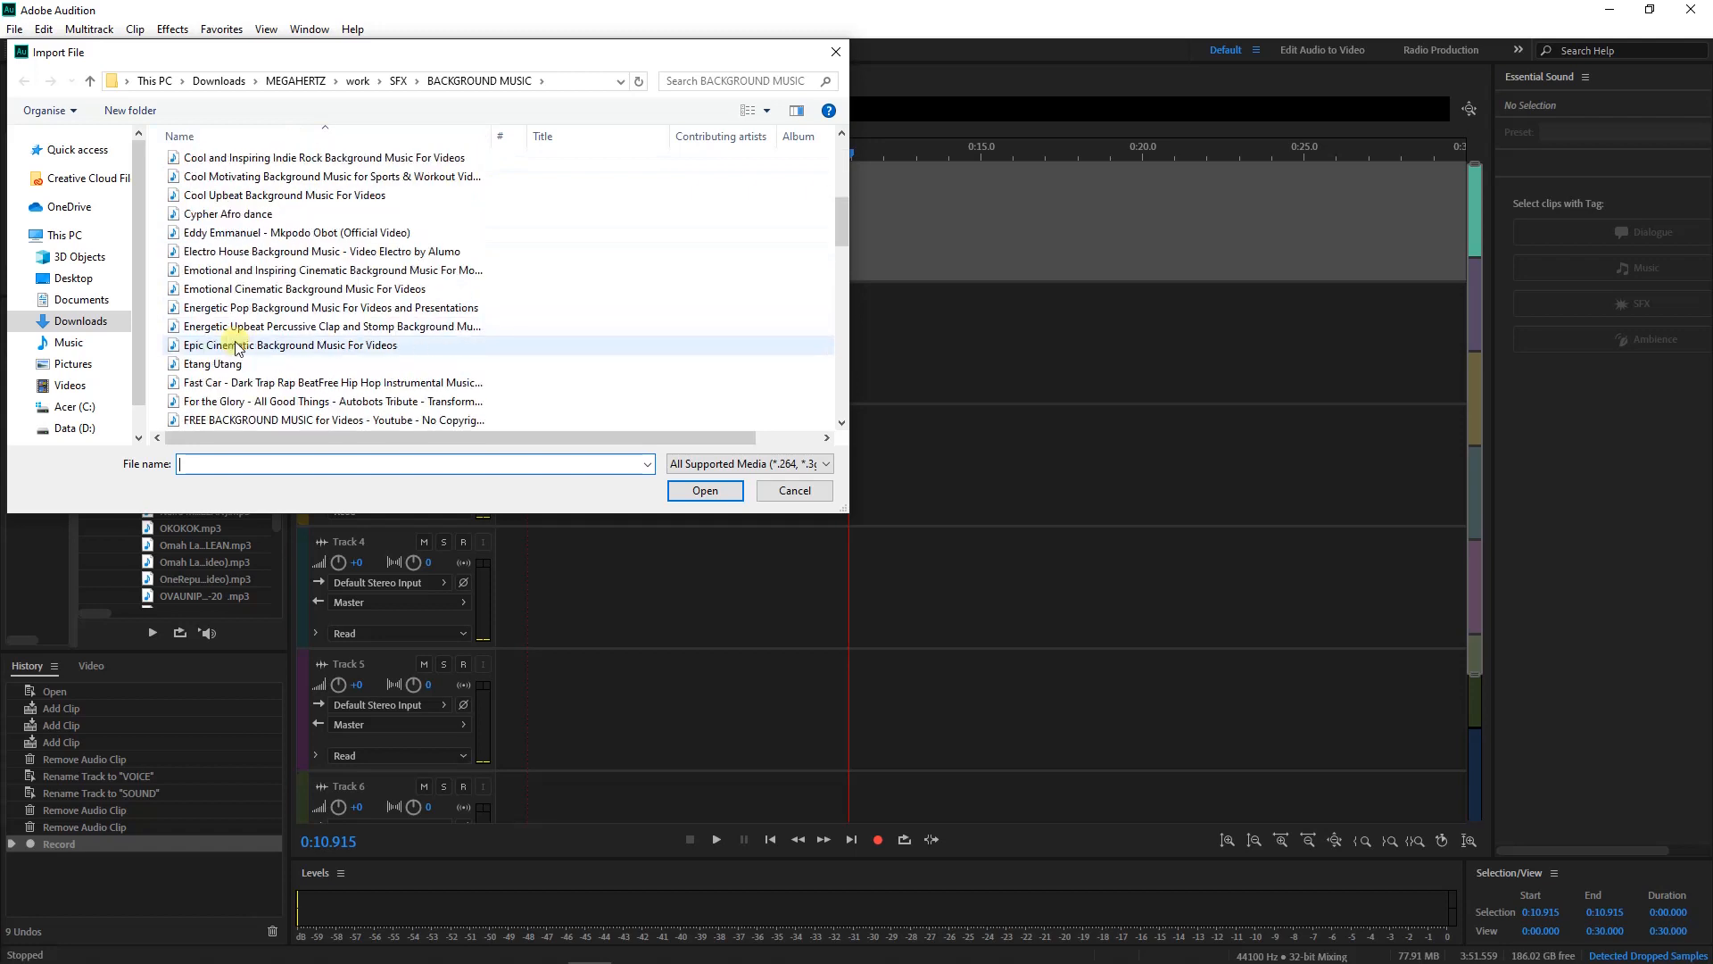
{"action": "left_click", "coordinate": [218, 327]}
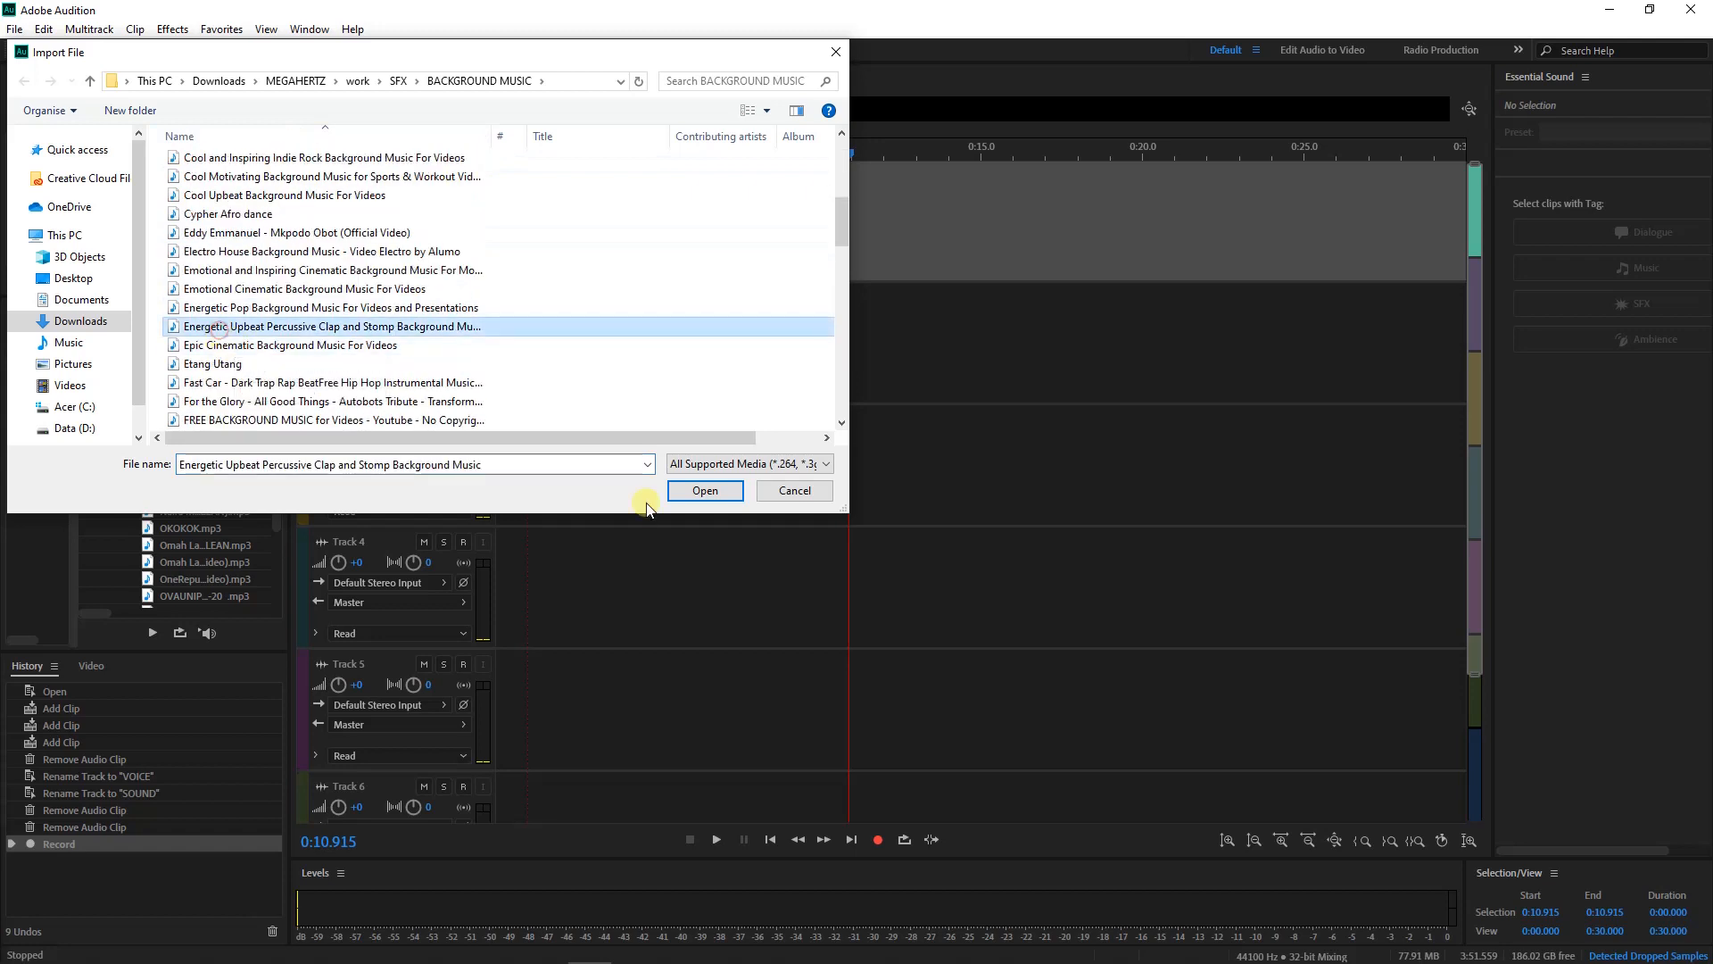
{"action": "left_click", "coordinate": [703, 490]}
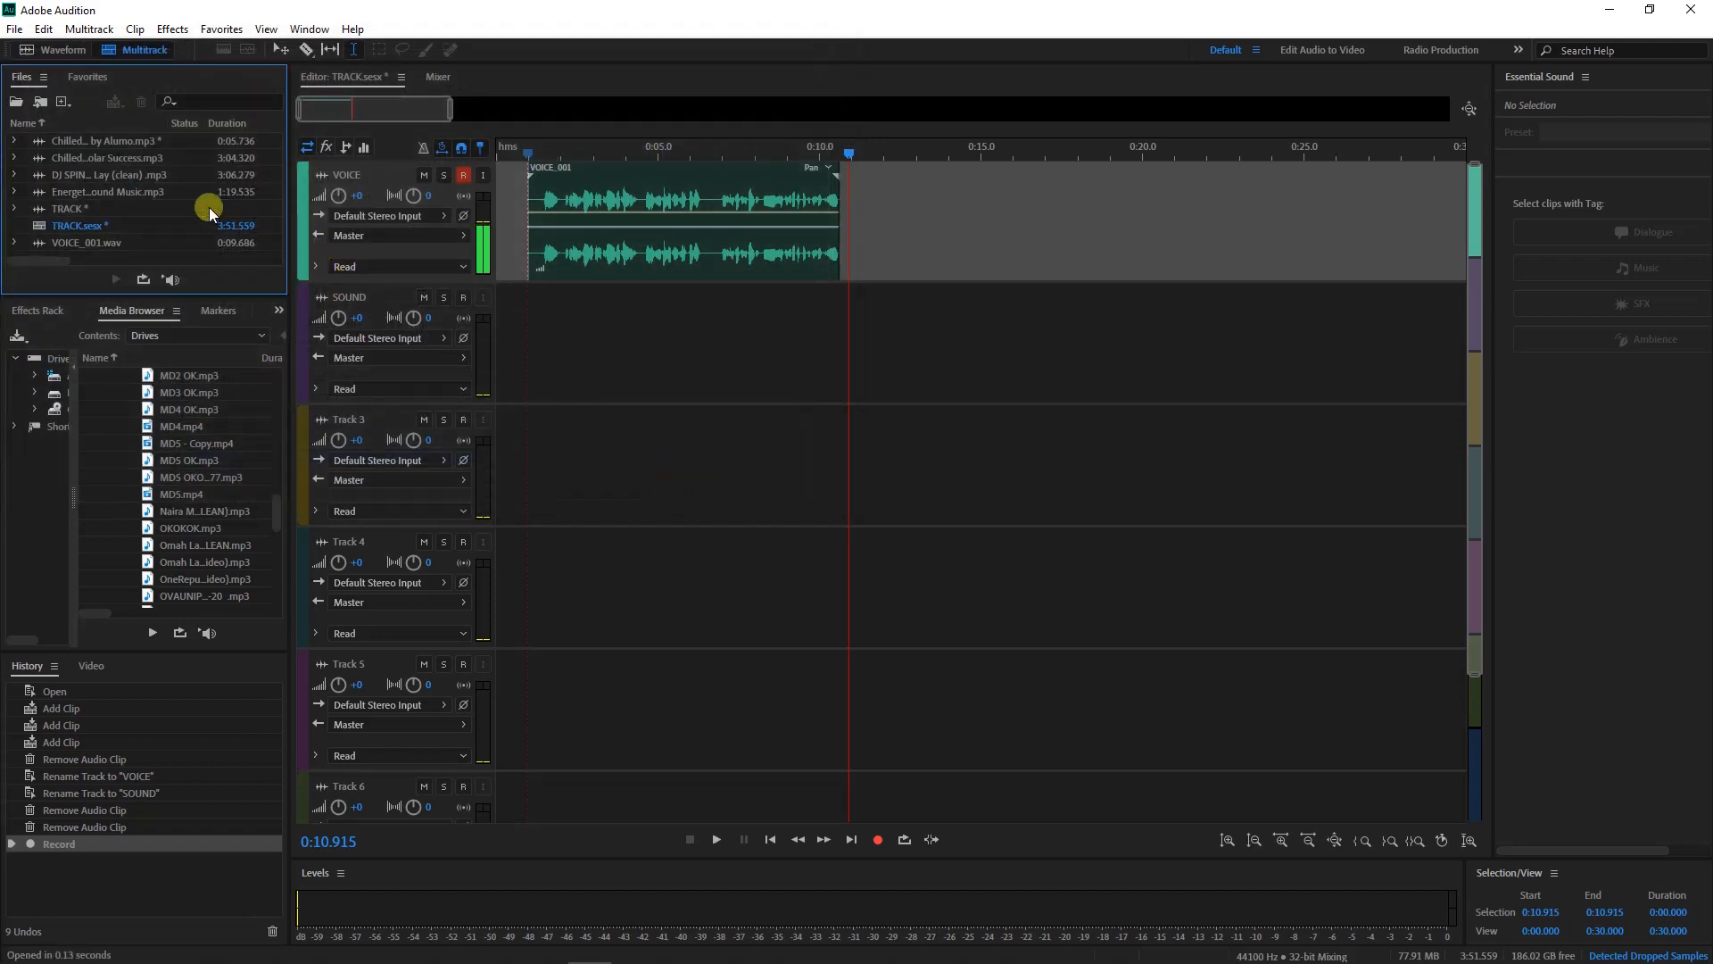
{"action": "left_click_drag", "start_coordinate": [170, 191], "coordinate": [564, 357]}
Move VOICE_001 later and trim the music clip to end just after the voice
{"action": "left_click_drag", "start_coordinate": [594, 169], "coordinate": [674, 173]}
{"action": "left_click_drag", "start_coordinate": [454, 118], "coordinate": [577, 115]}
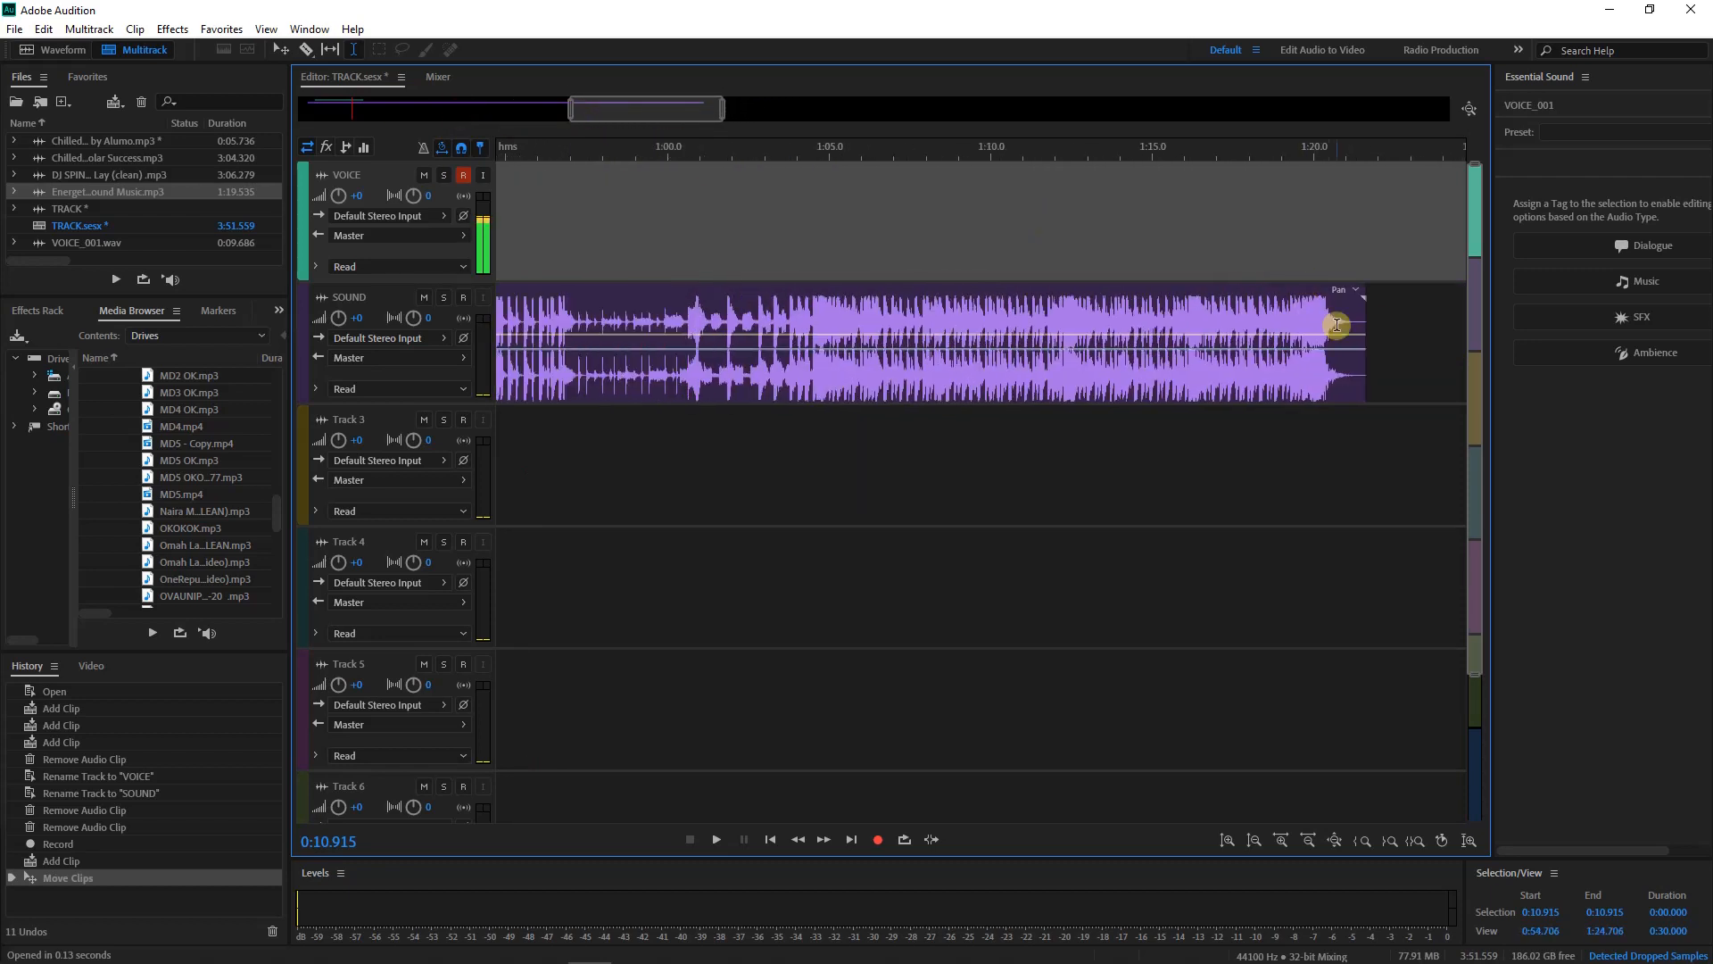
{"action": "left_click_drag", "start_coordinate": [1357, 310], "coordinate": [562, 393]}
{"action": "left_click_drag", "start_coordinate": [673, 111], "coordinate": [579, 117]}
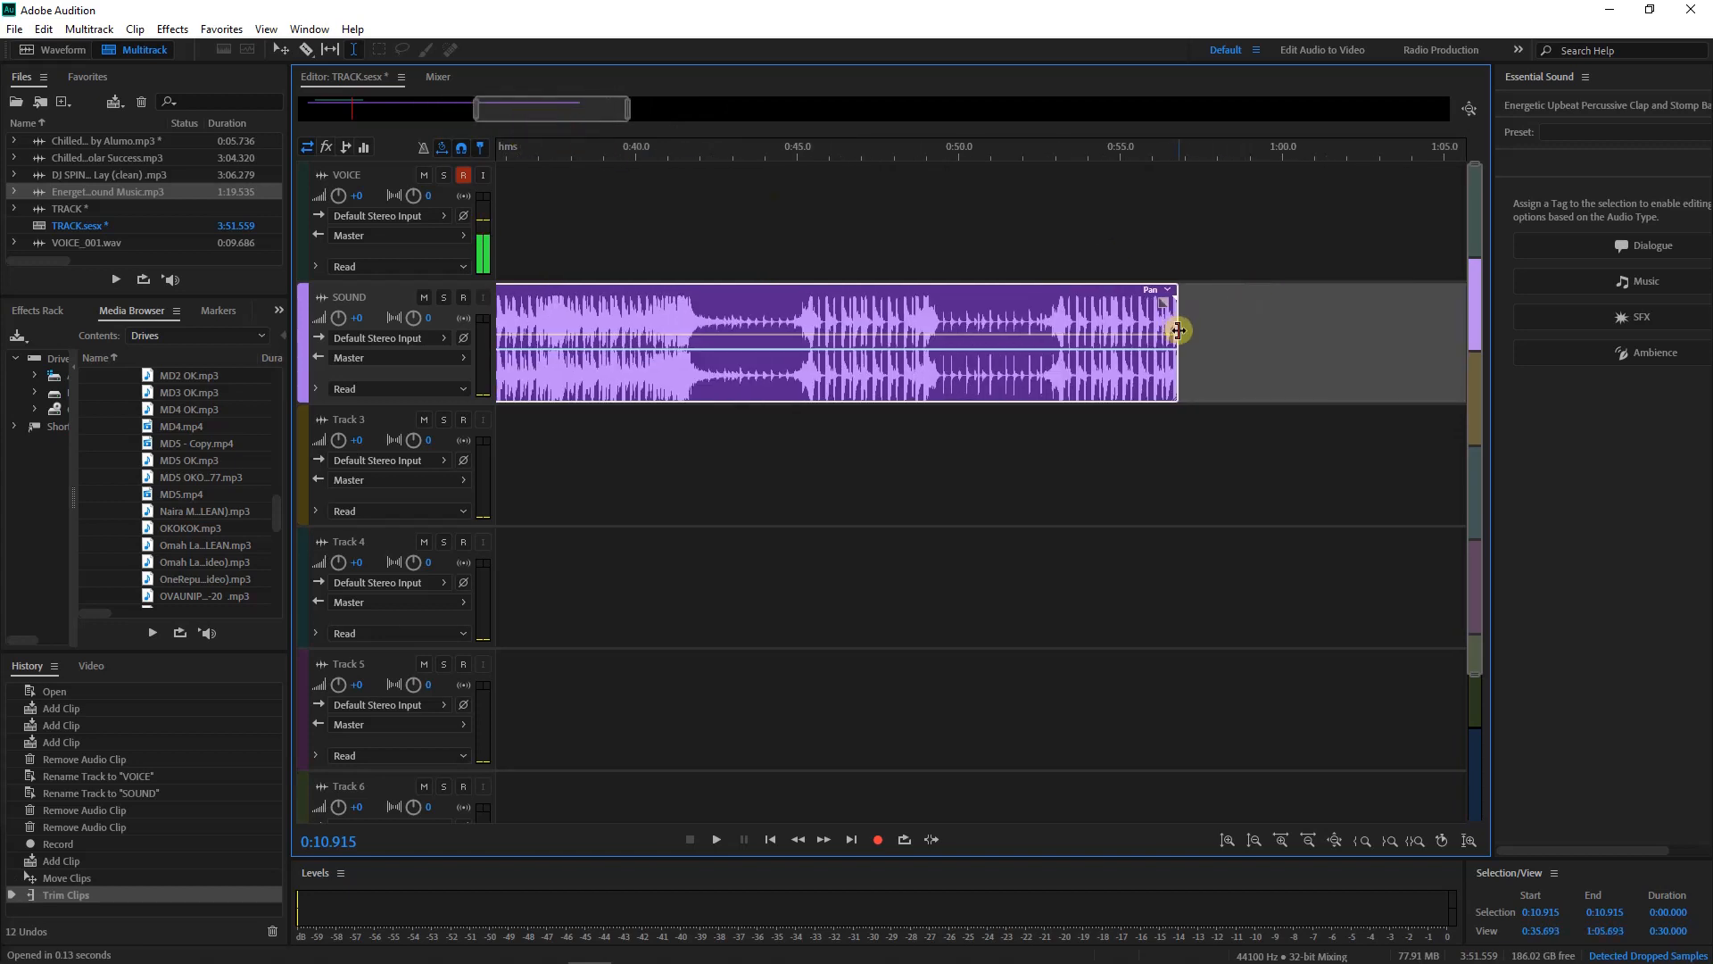
{"action": "left_click_drag", "start_coordinate": [1178, 331], "coordinate": [560, 386]}
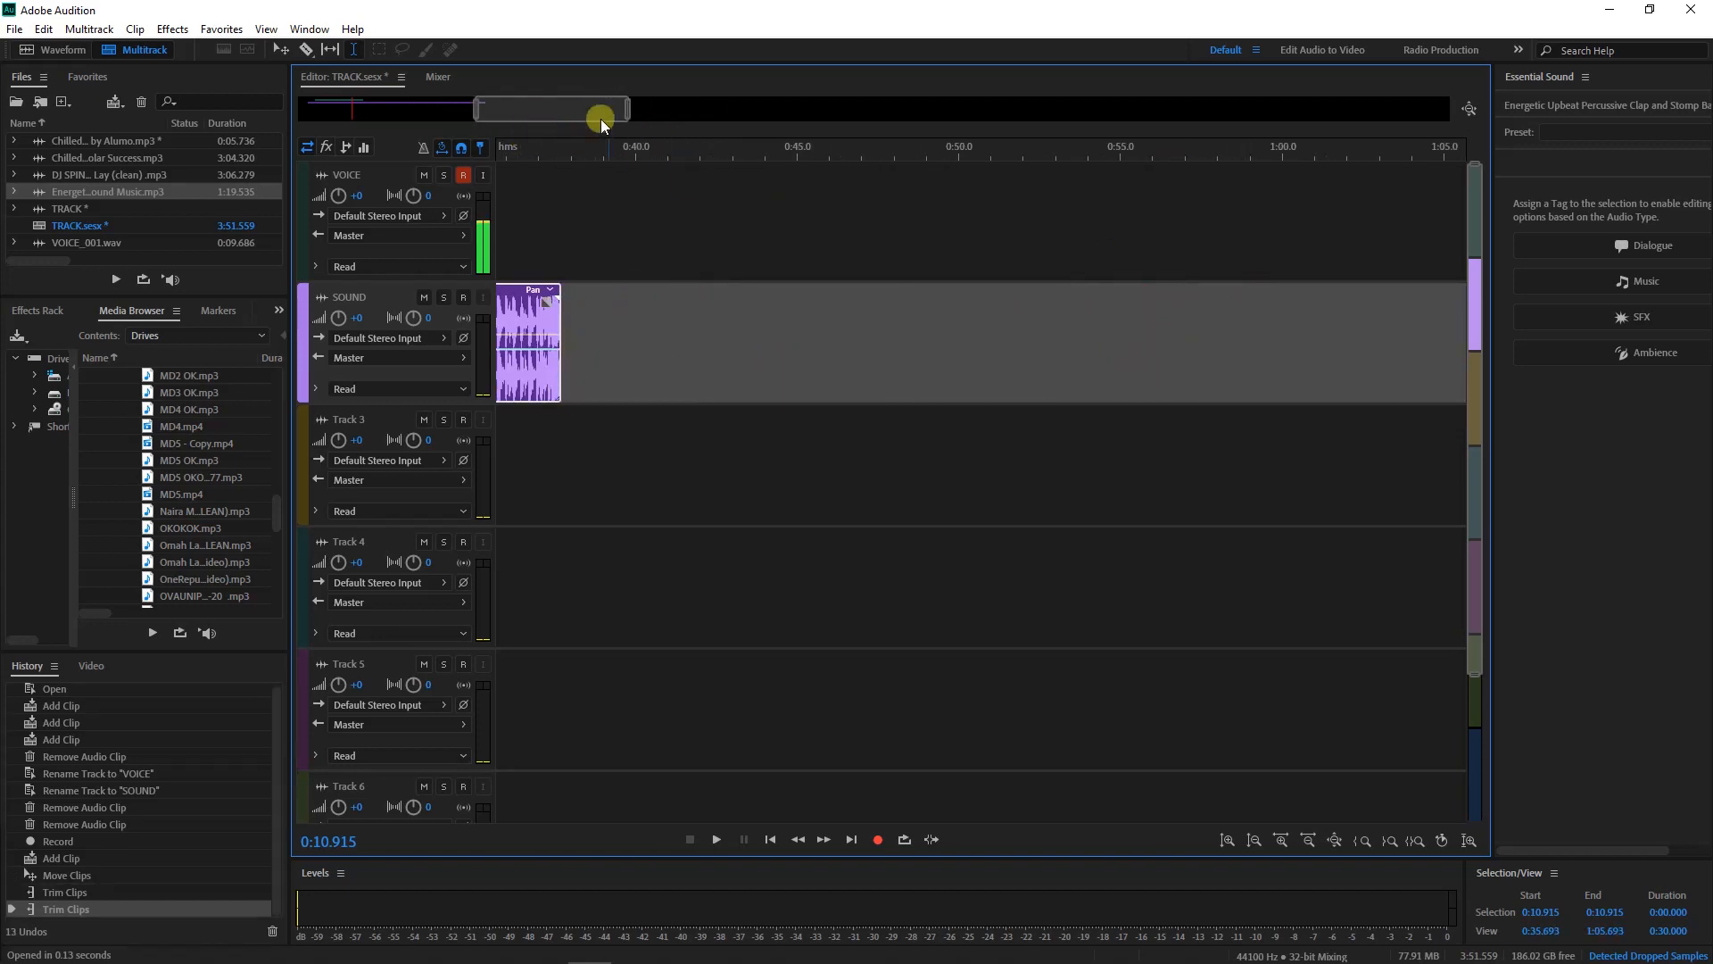
{"action": "left_click_drag", "start_coordinate": [601, 119], "coordinate": [471, 121]}
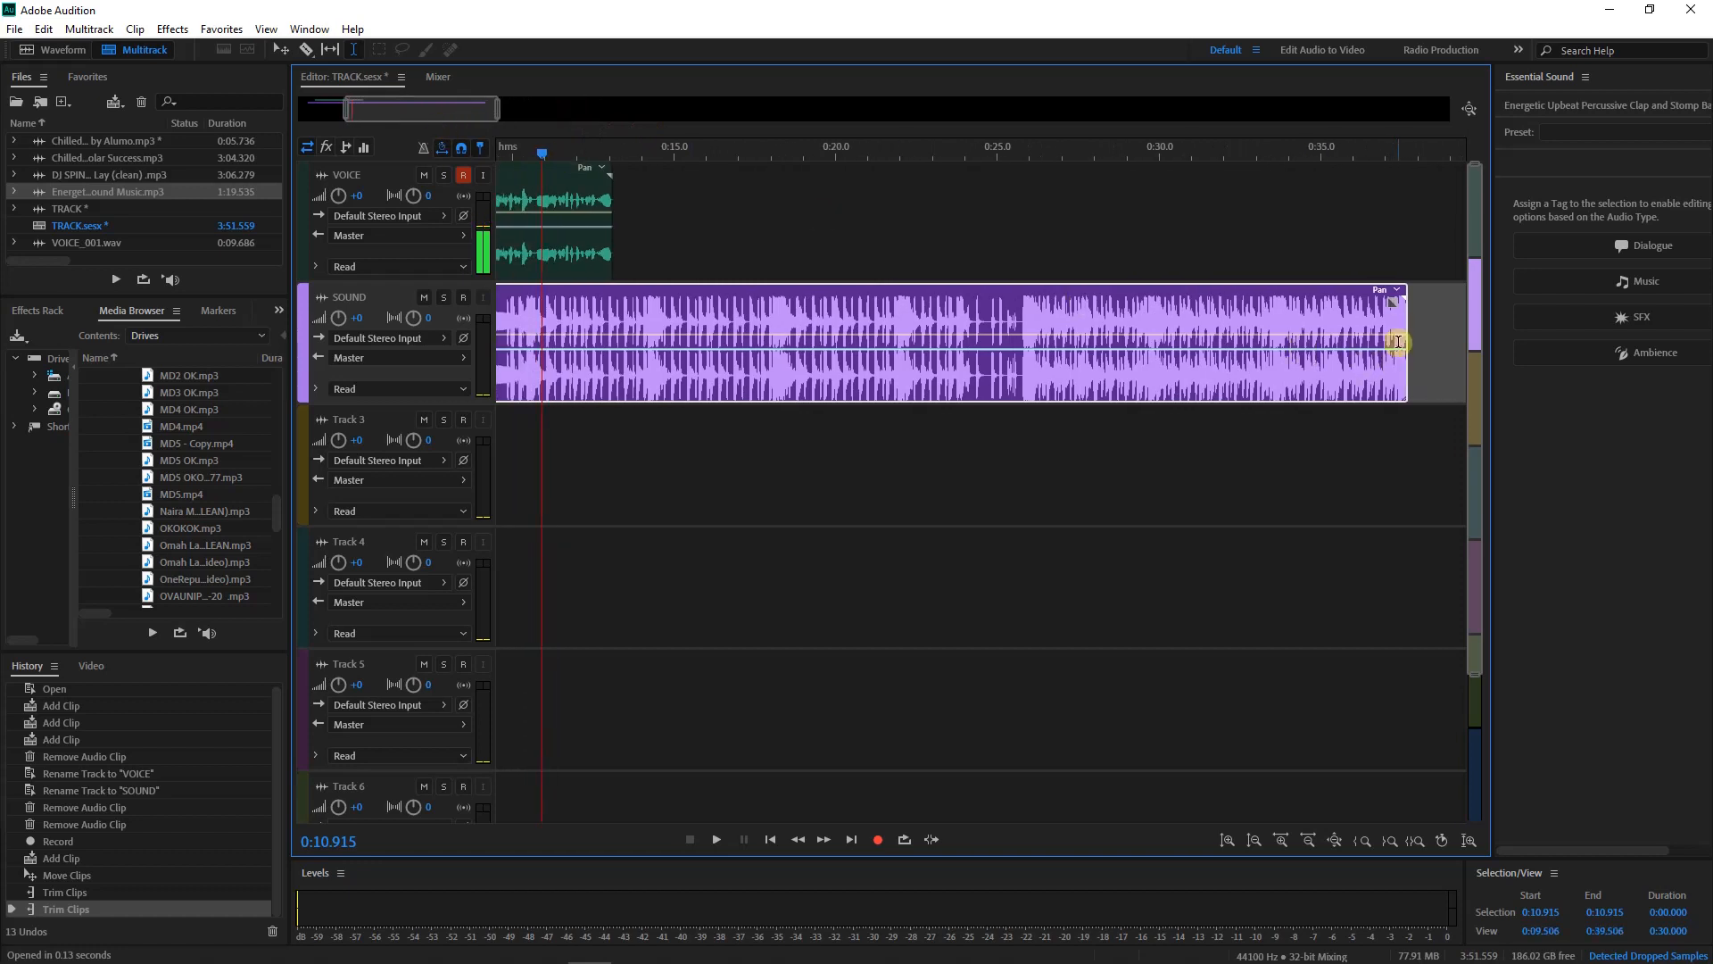
{"action": "left_click_drag", "start_coordinate": [1408, 323], "coordinate": [708, 299]}
{"action": "left_click_drag", "start_coordinate": [435, 99], "coordinate": [389, 104]}
Play the voice over the music from 0:02.125 to check the mix
{"action": "left_click", "coordinate": [565, 234]}
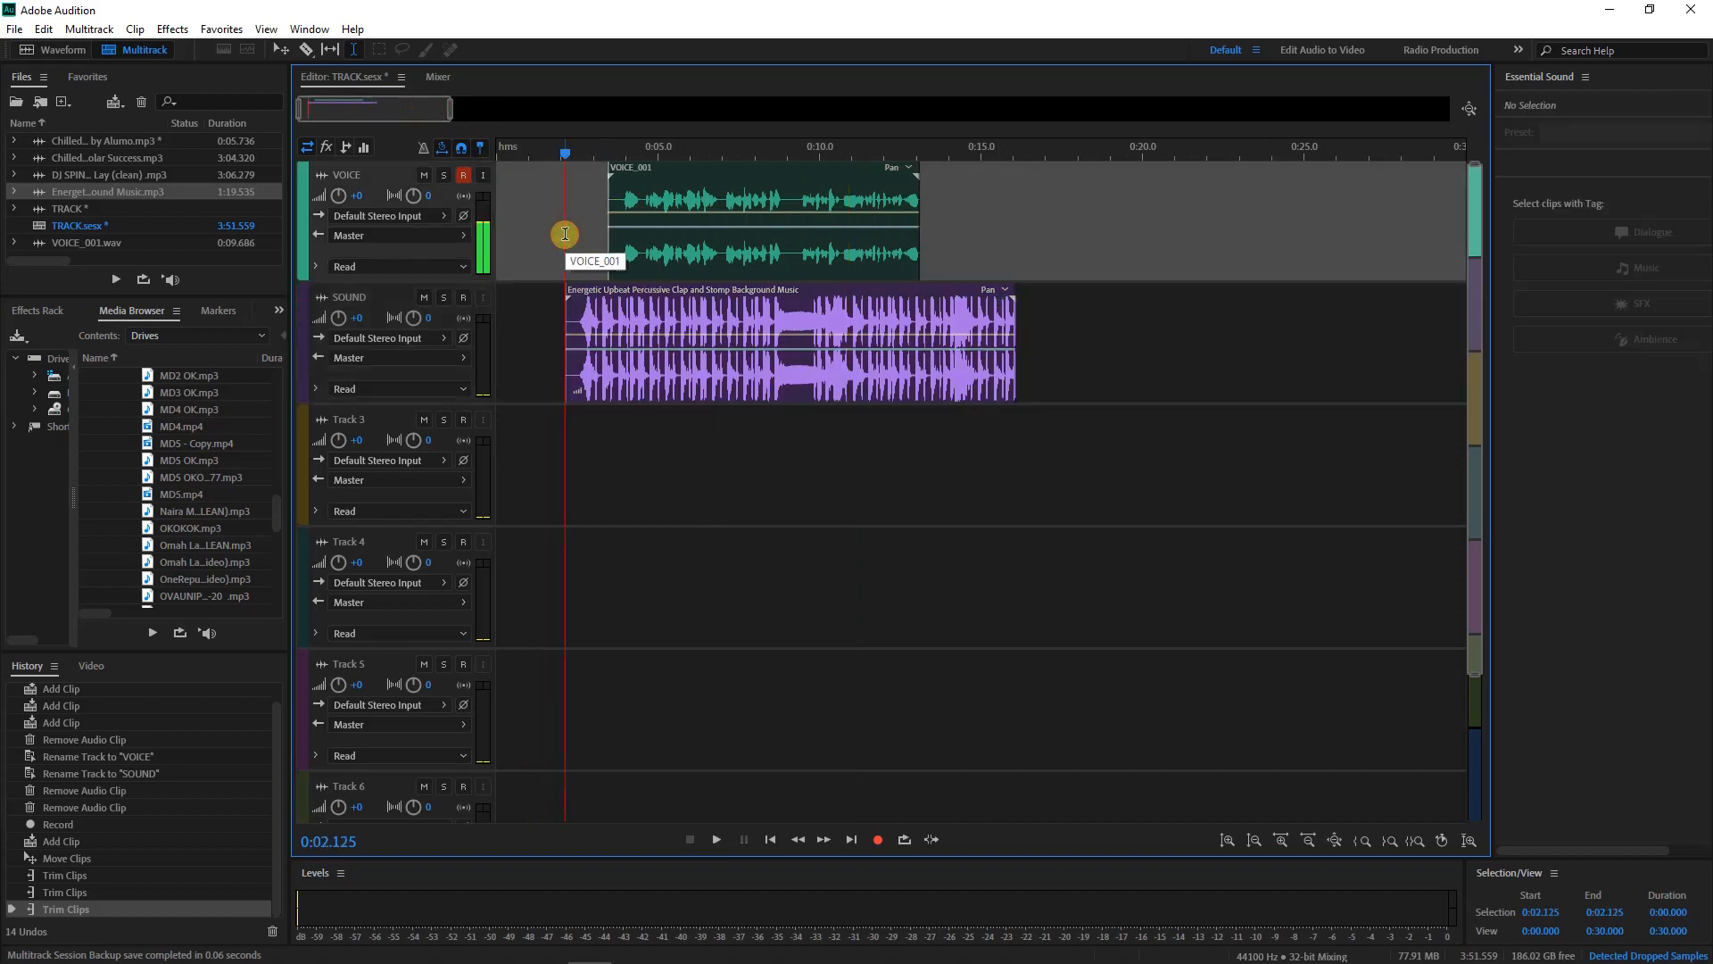
{"action": "key", "text": "space"}
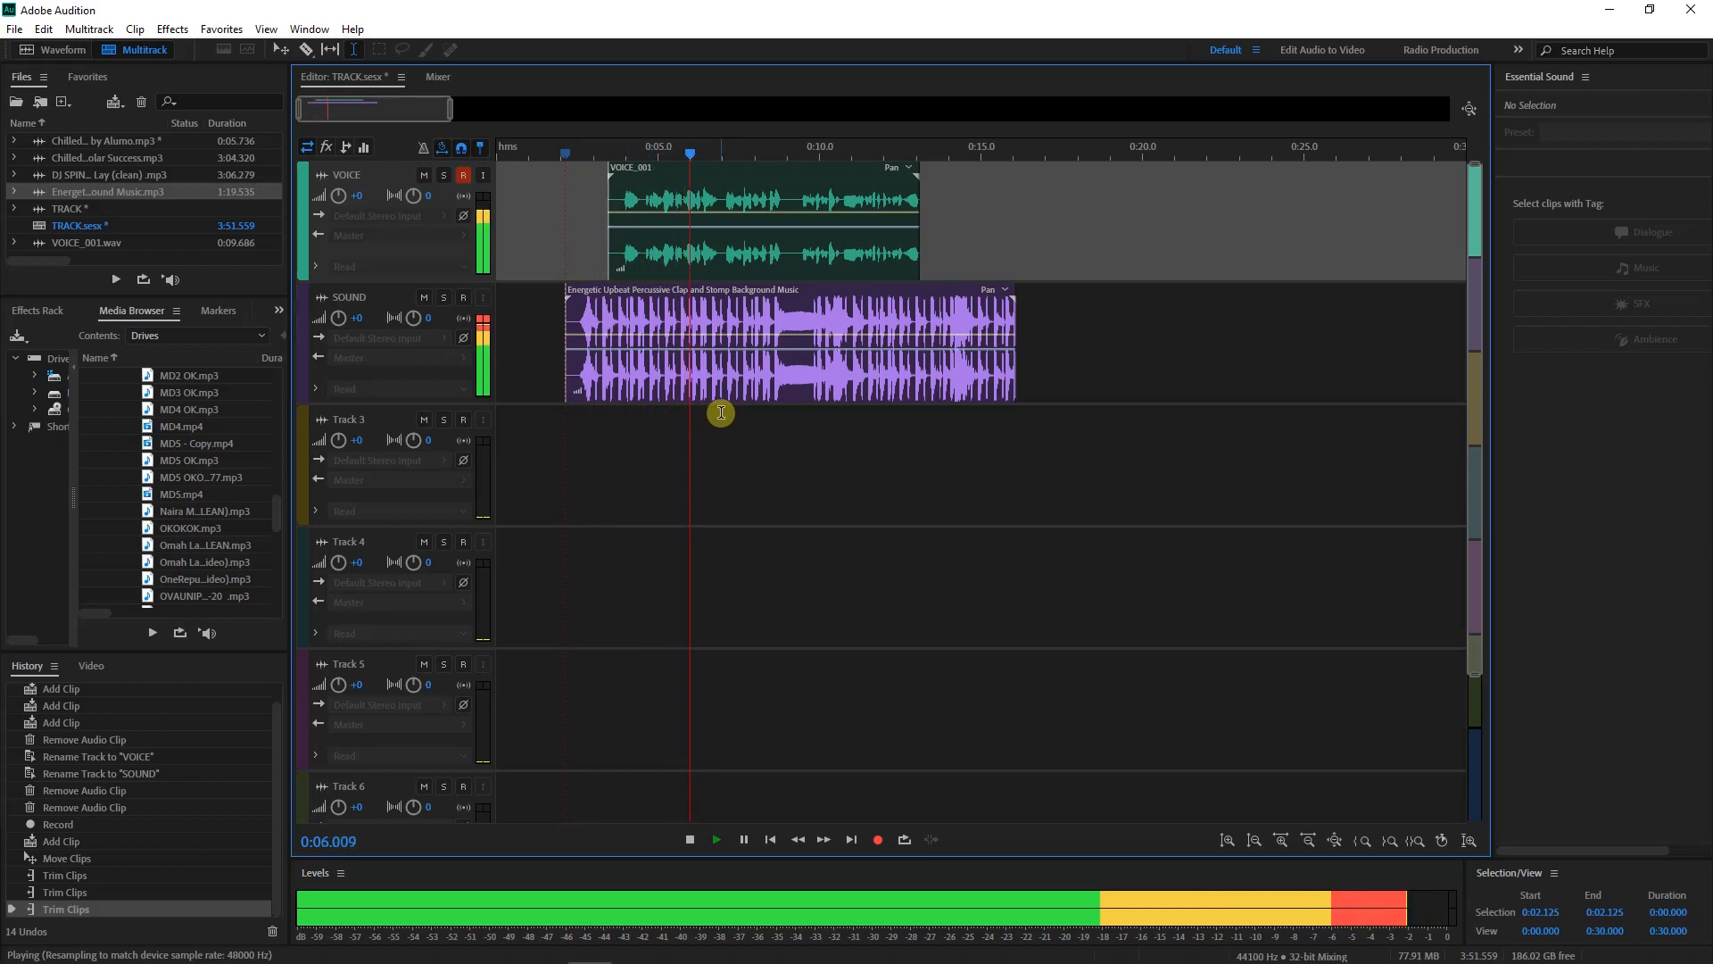
{"action": "key", "text": "space"}
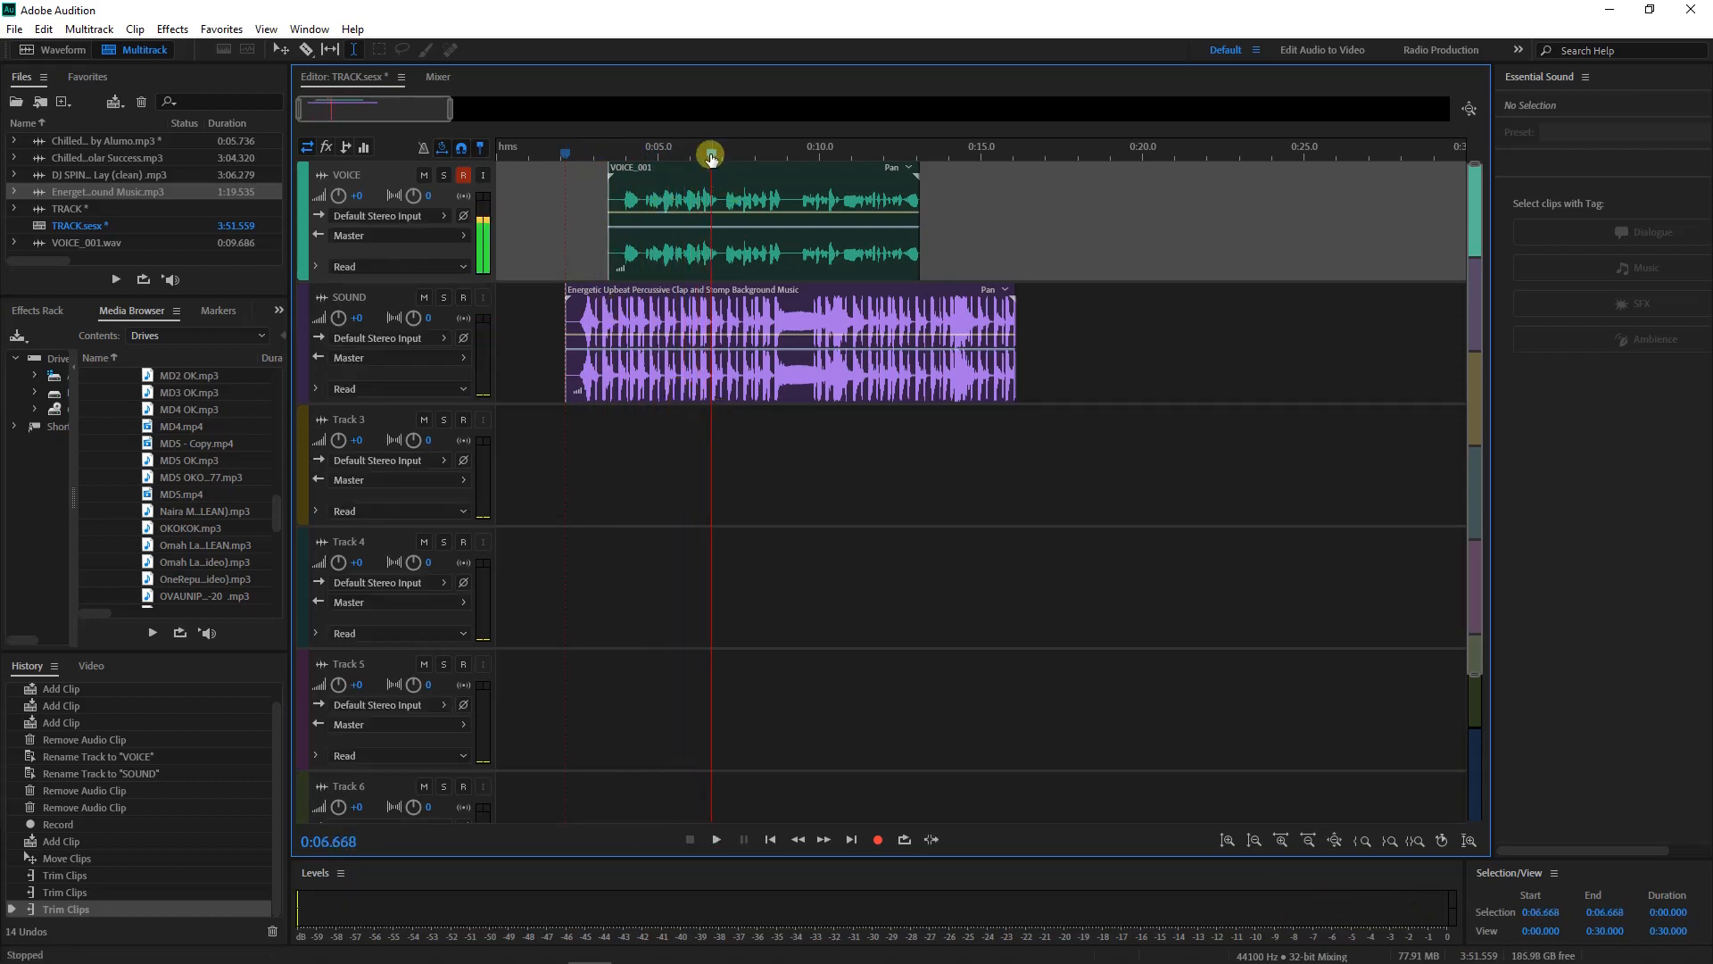
{"action": "left_click_drag", "start_coordinate": [711, 152], "coordinate": [565, 154]}
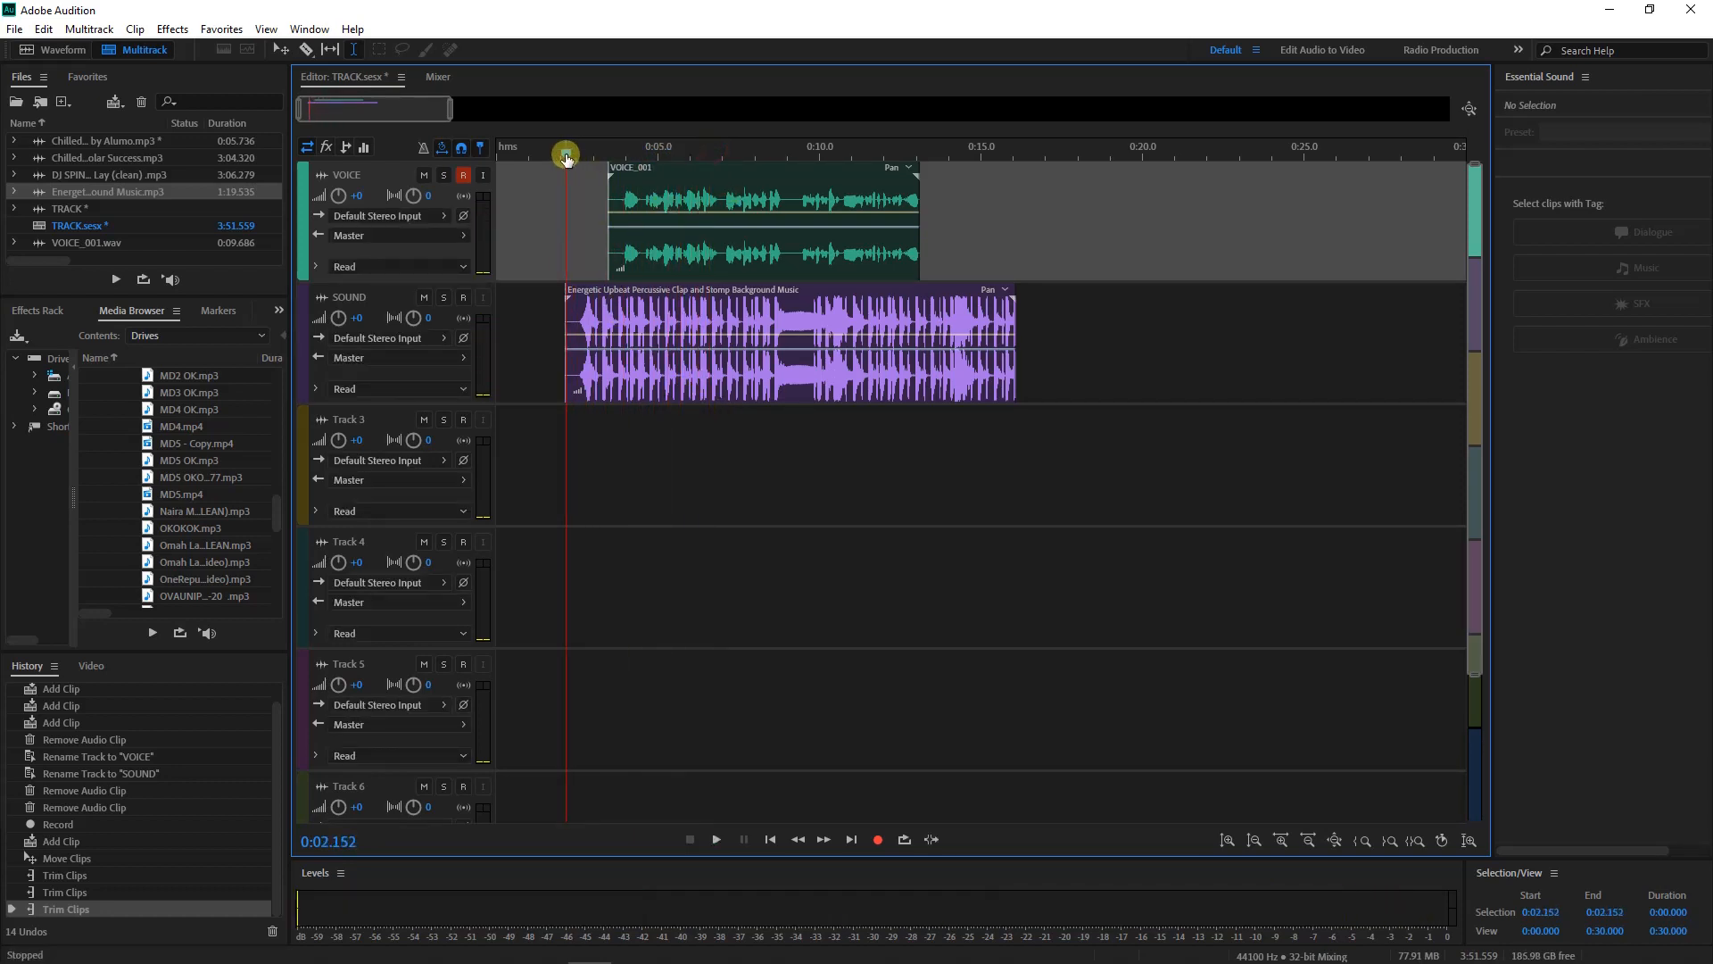
{"action": "left_click", "coordinate": [610, 335]}
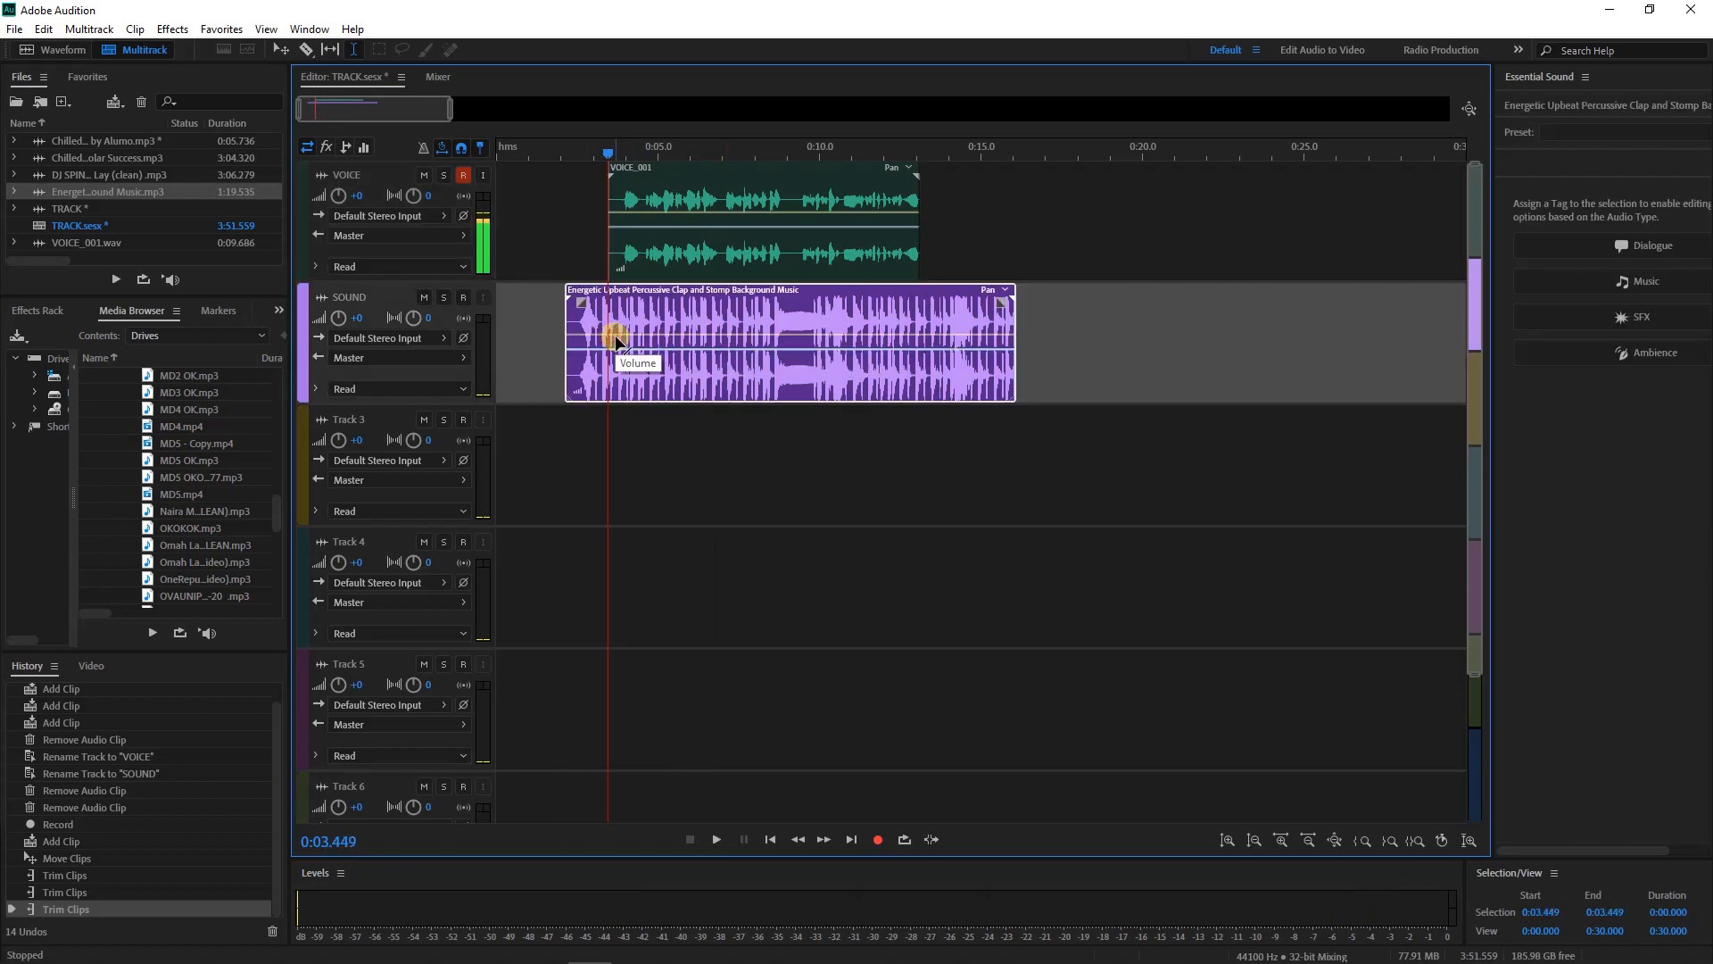
{"action": "left_click", "coordinate": [614, 334]}
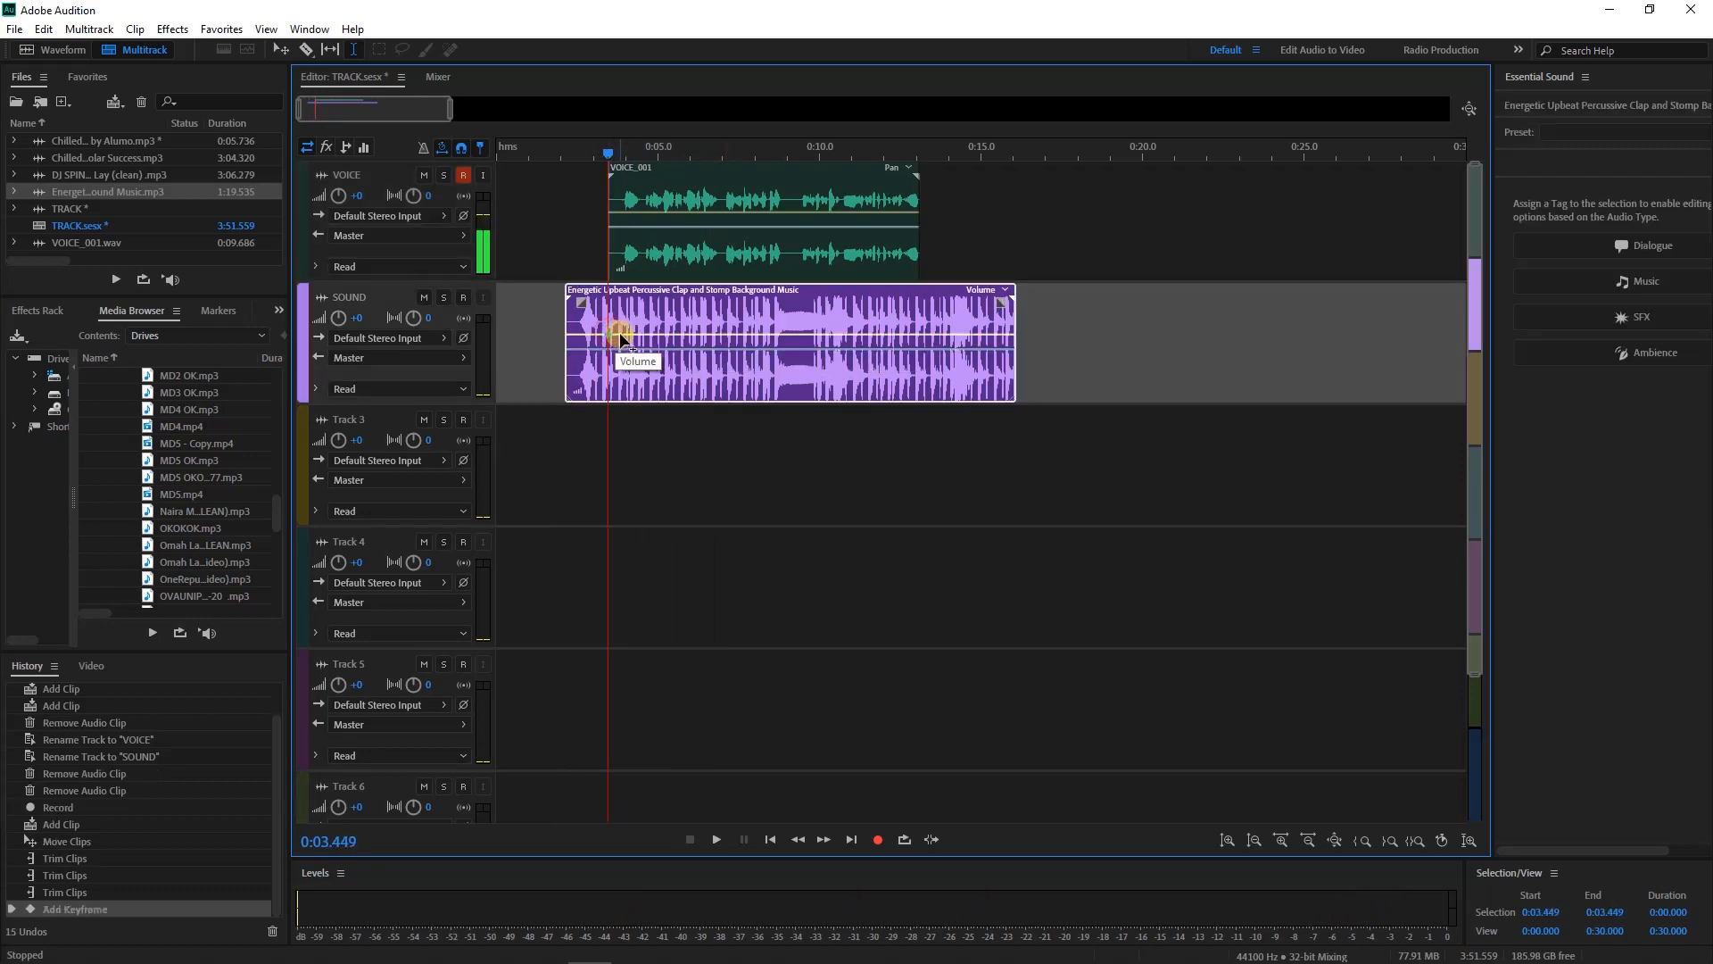
{"action": "left_click_drag", "start_coordinate": [617, 336], "coordinate": [612, 357]}
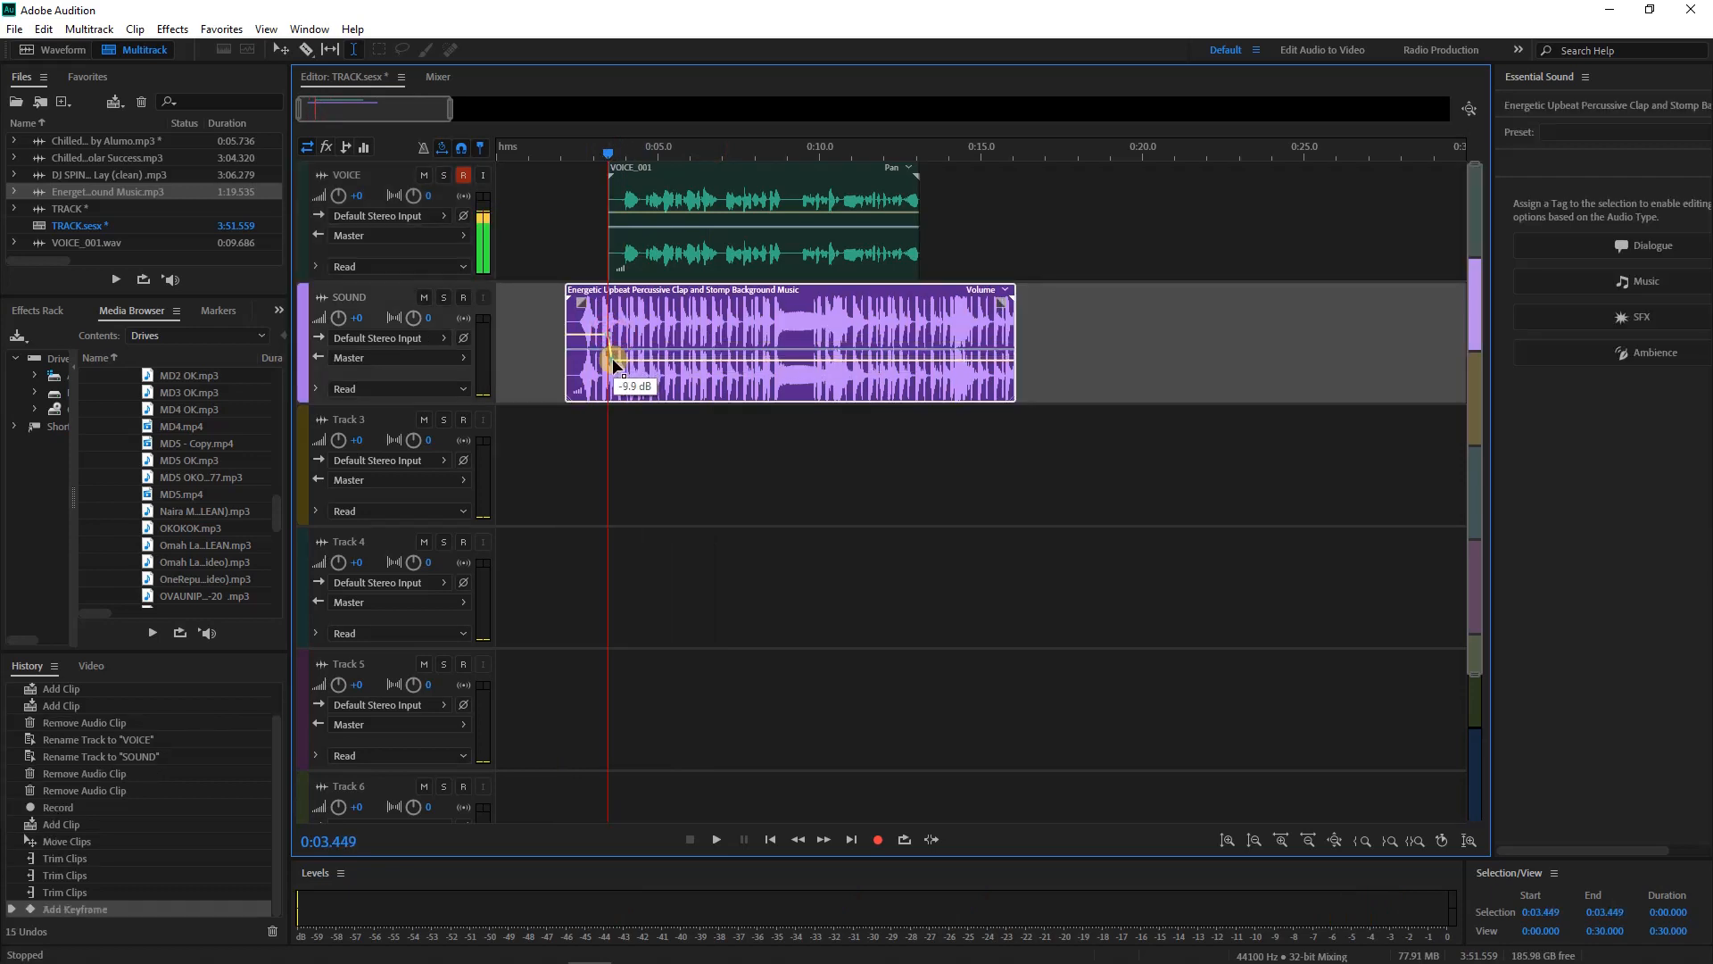
{"action": "left_click", "coordinate": [902, 357]}
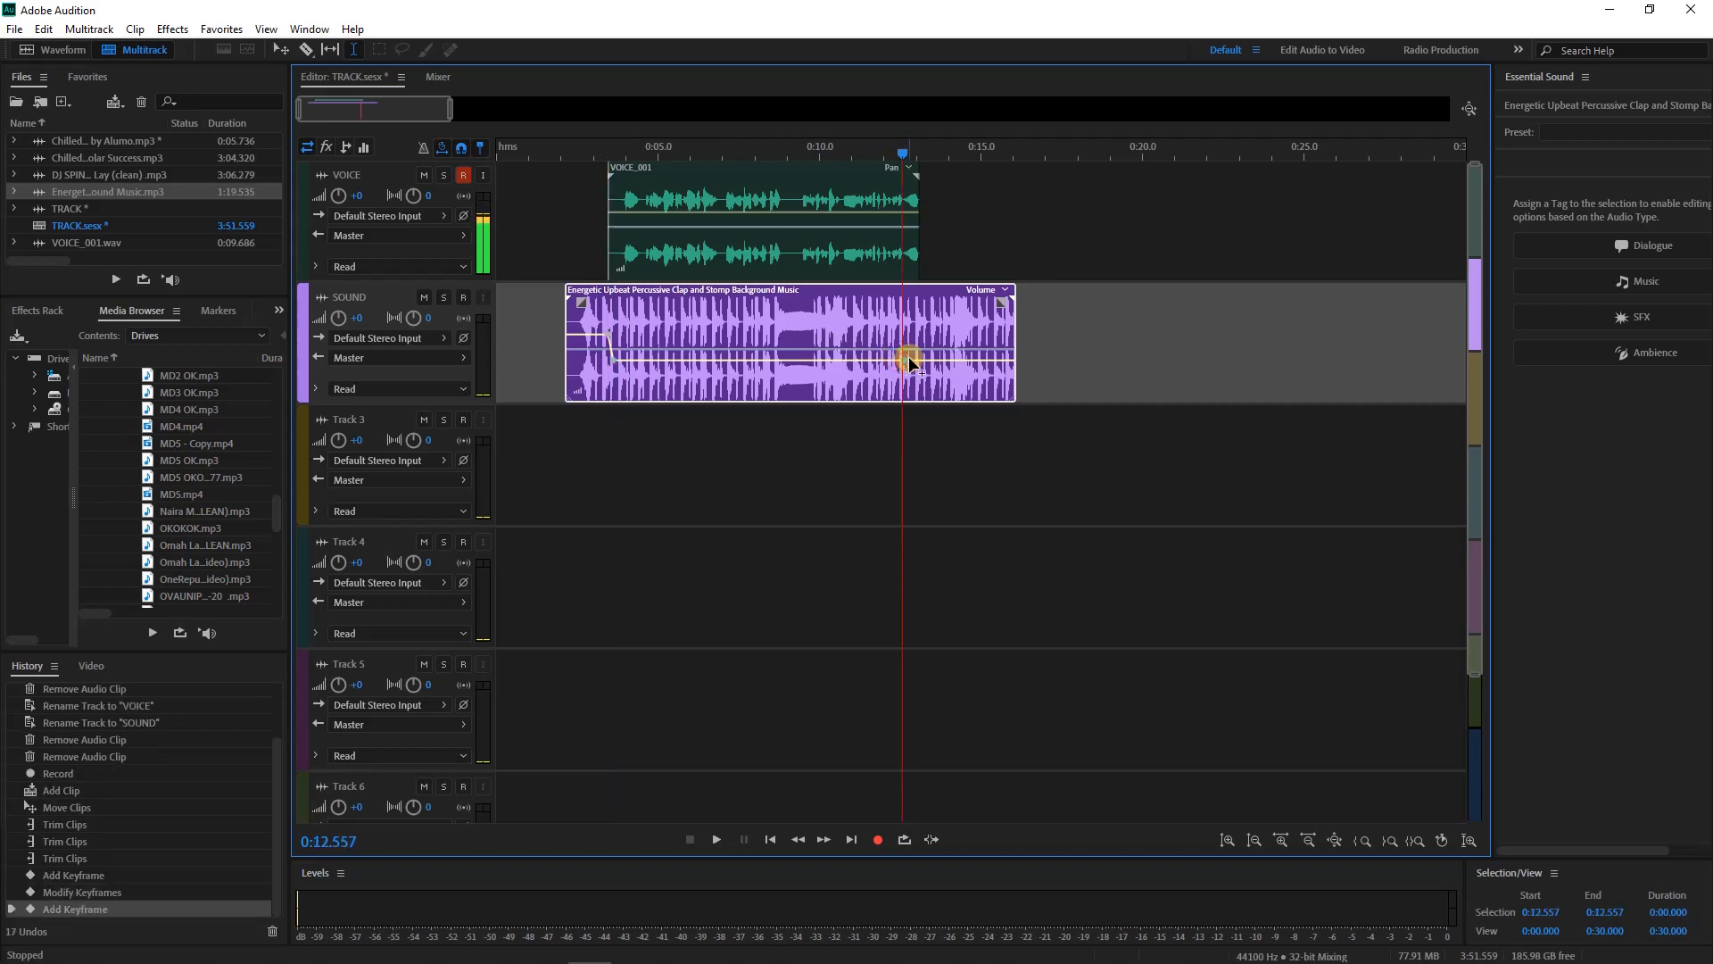
{"action": "left_click_drag", "start_coordinate": [912, 356], "coordinate": [914, 335]}
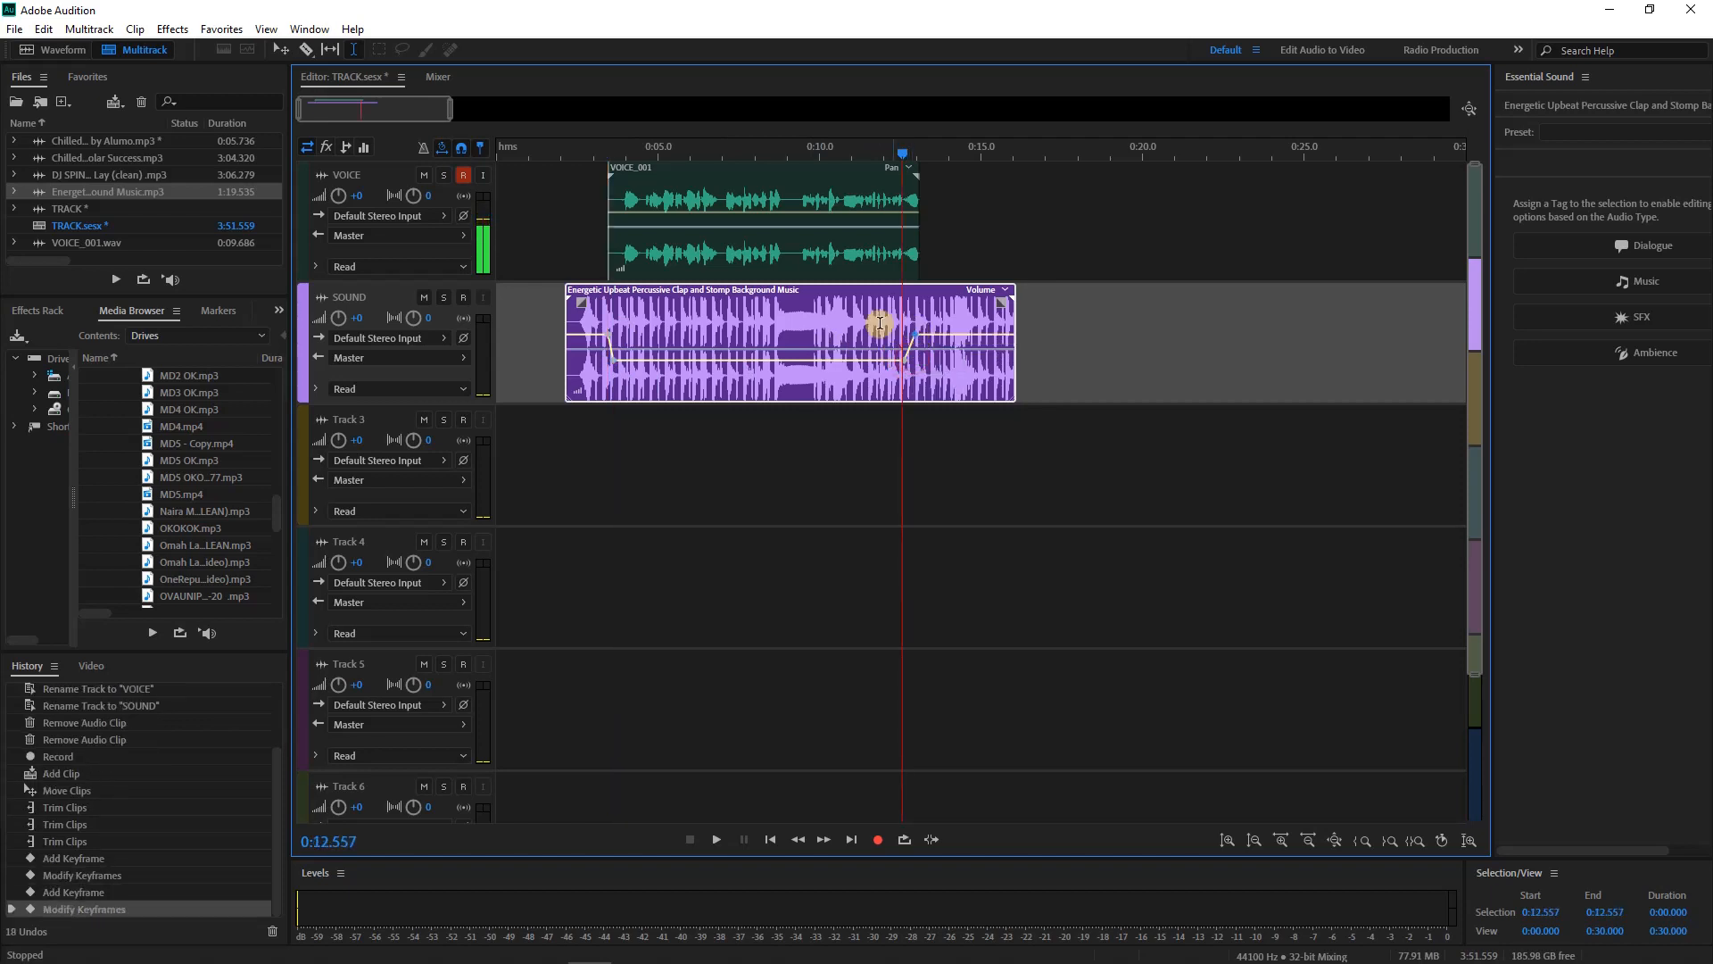
{"action": "left_click", "coordinate": [563, 243]}
{"action": "key", "text": "space"}
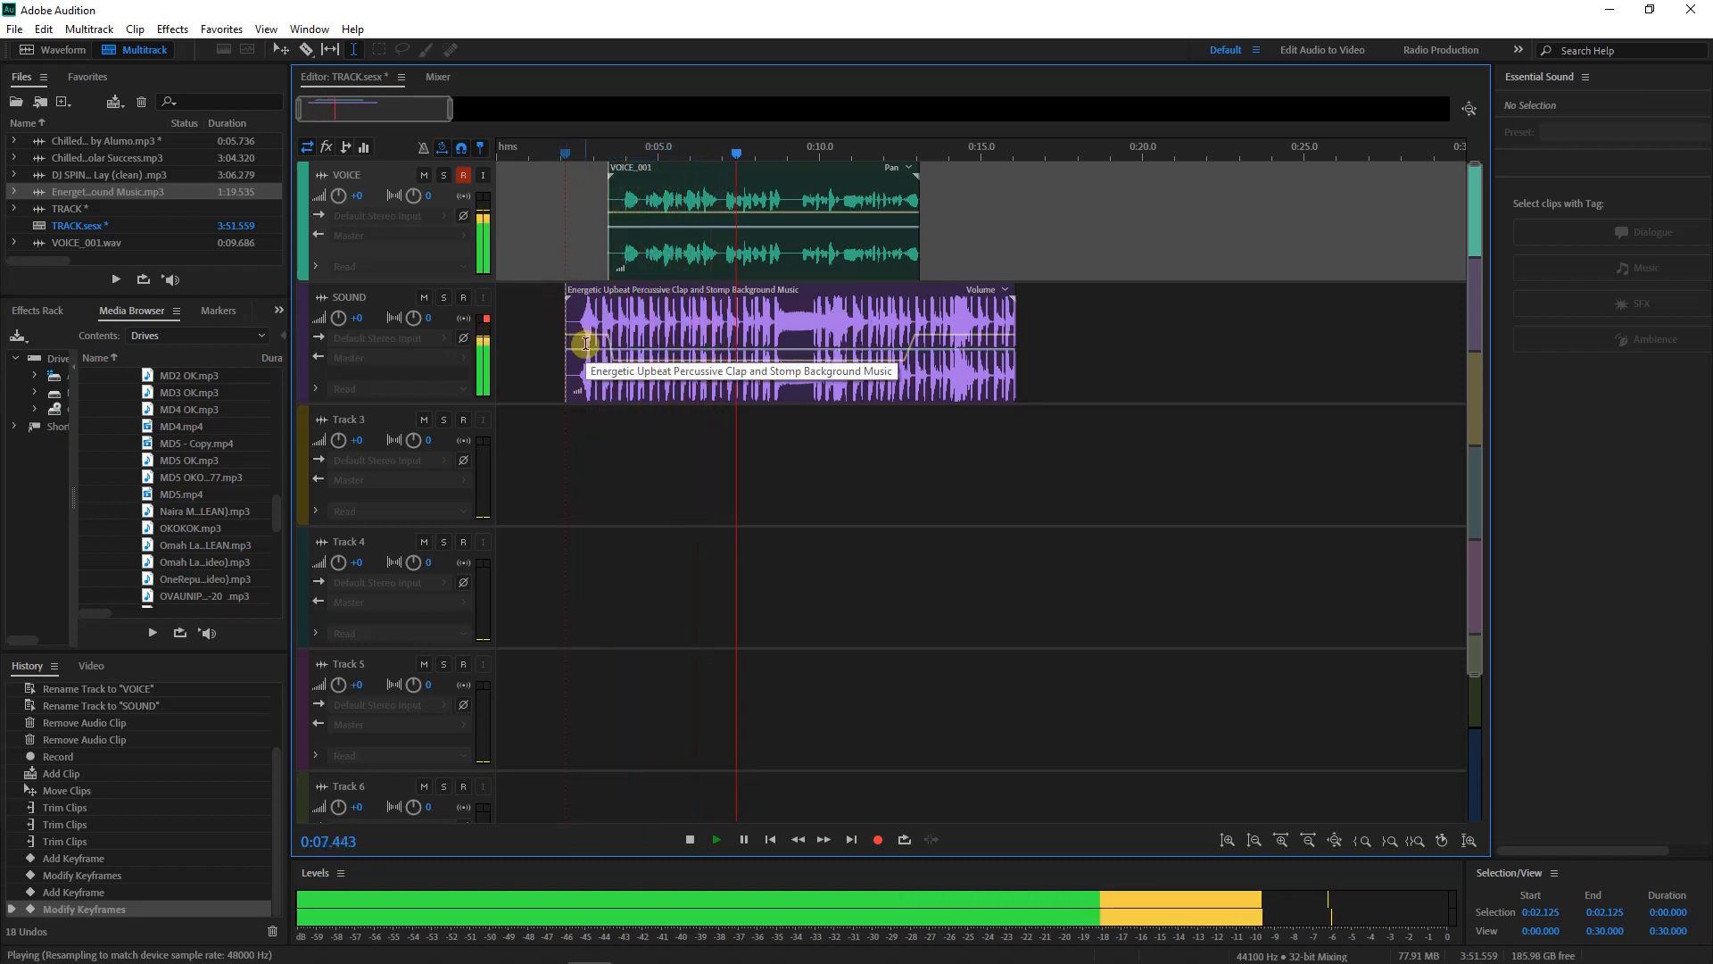
{"action": "key", "text": "space"}
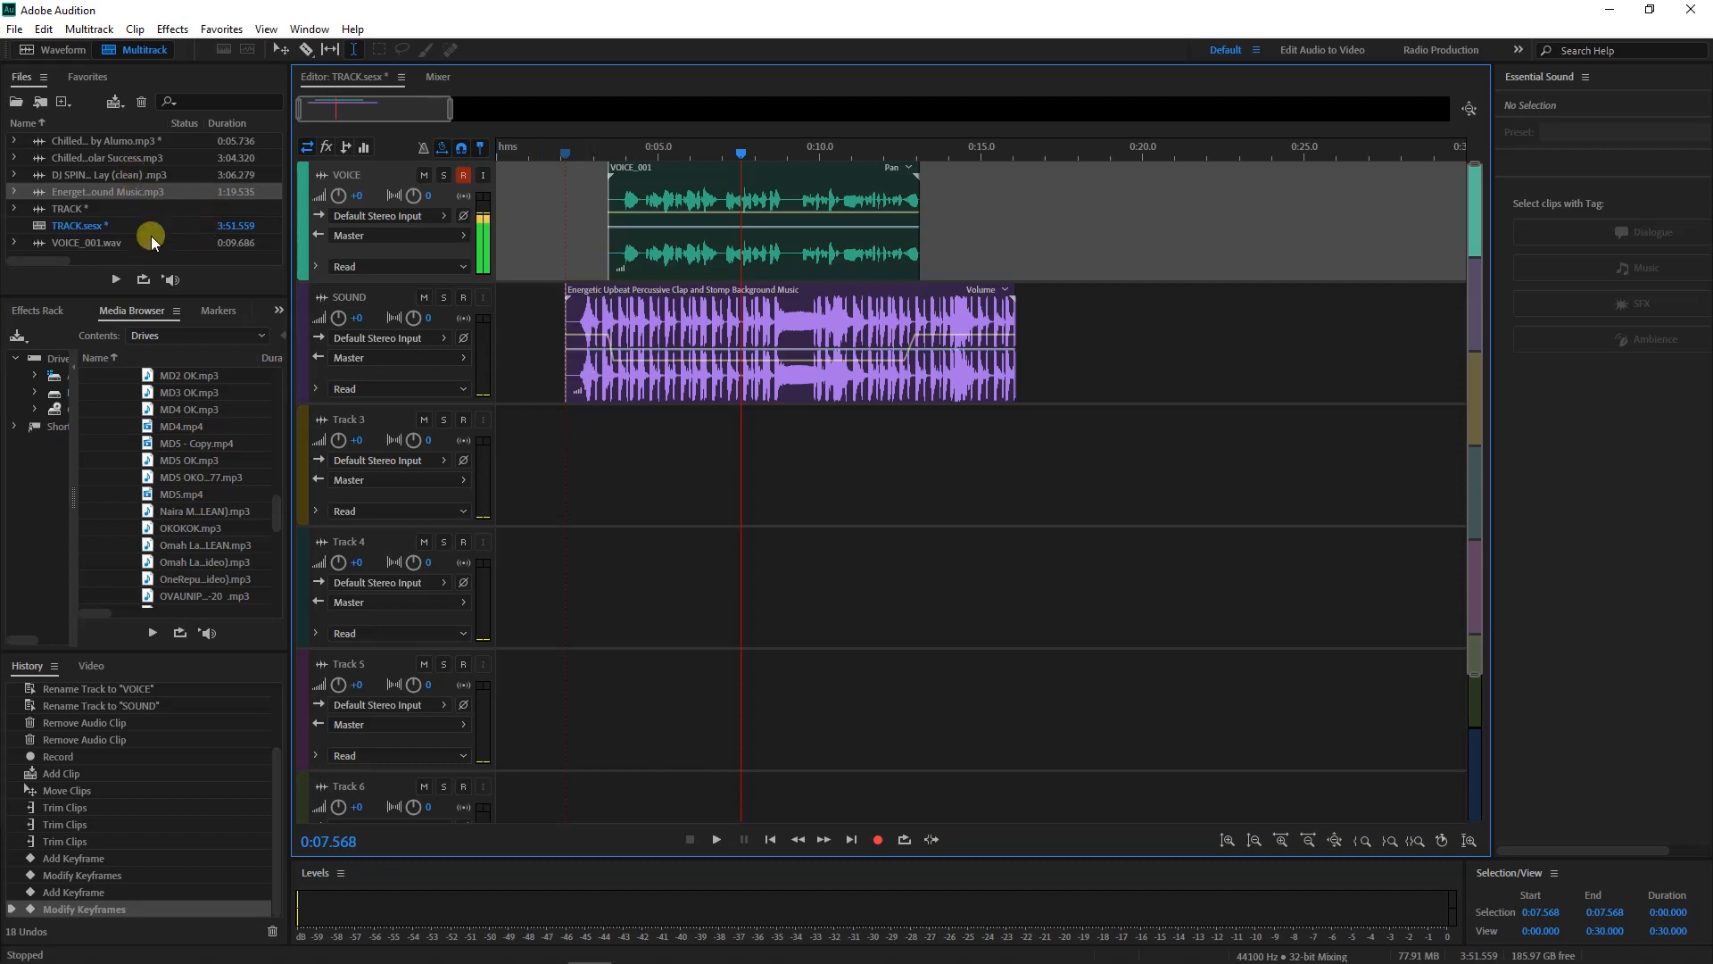
Select the VOICE_001 clip and show the VOICE track's Effects Rack
{"action": "scroll", "coordinate": [189, 517], "scroll_direction": "up", "scroll_amount": 4}
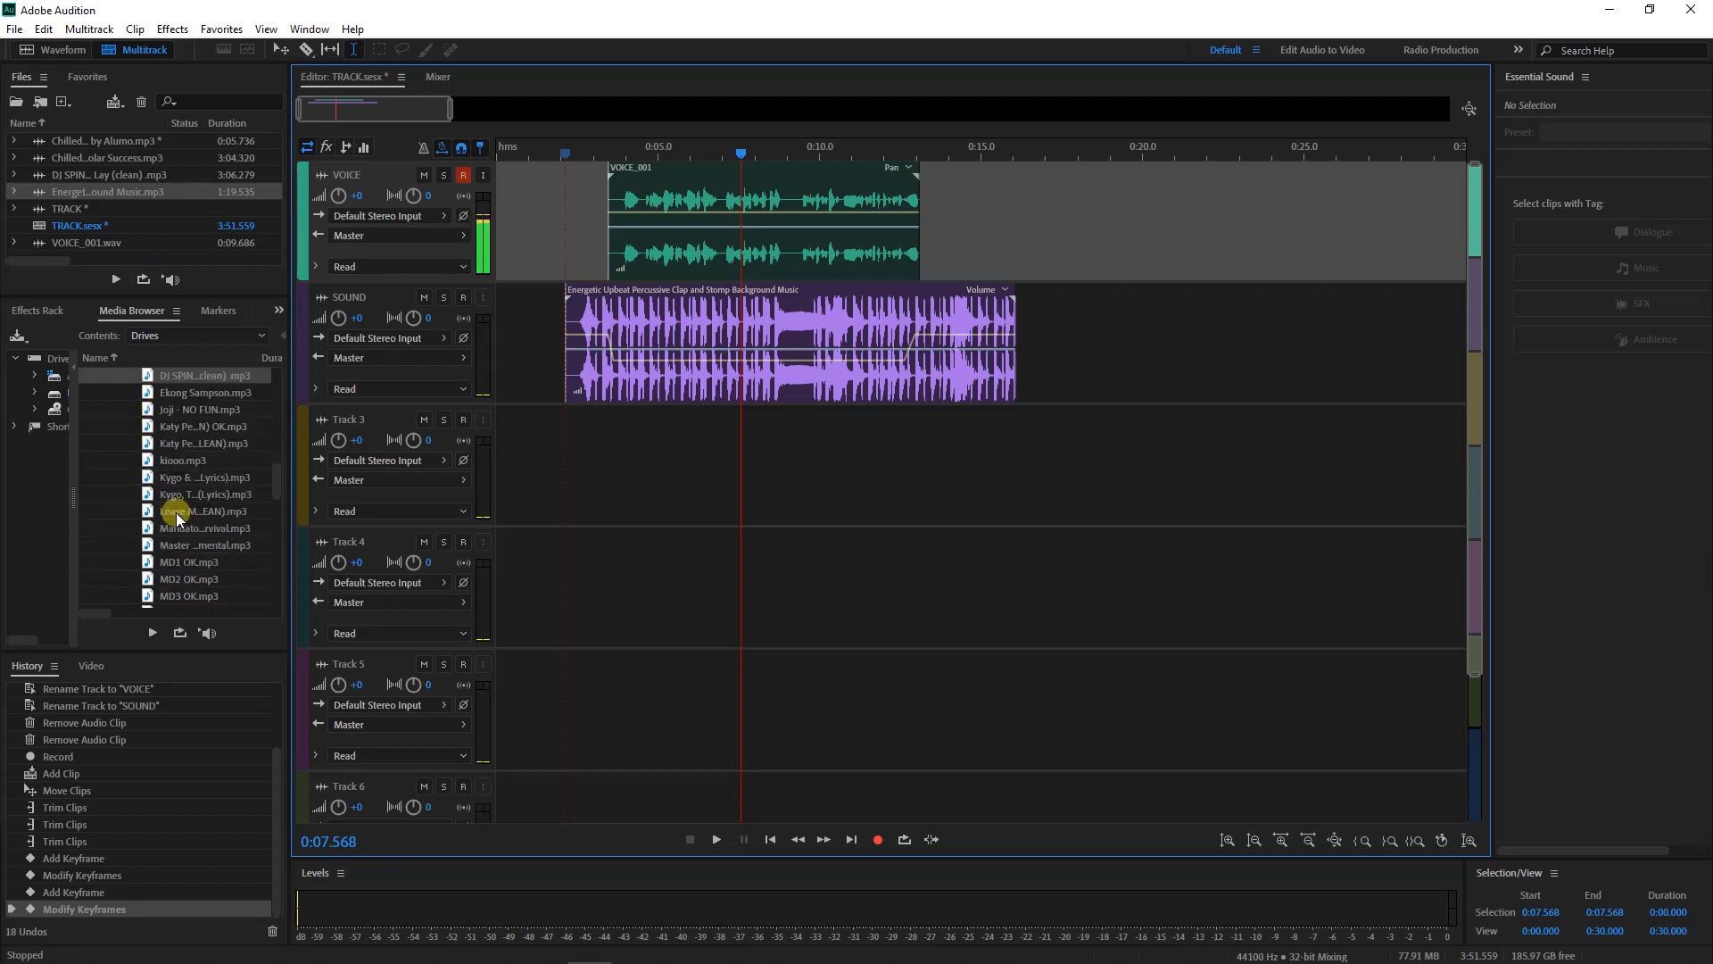
{"action": "left_click", "coordinate": [629, 172]}
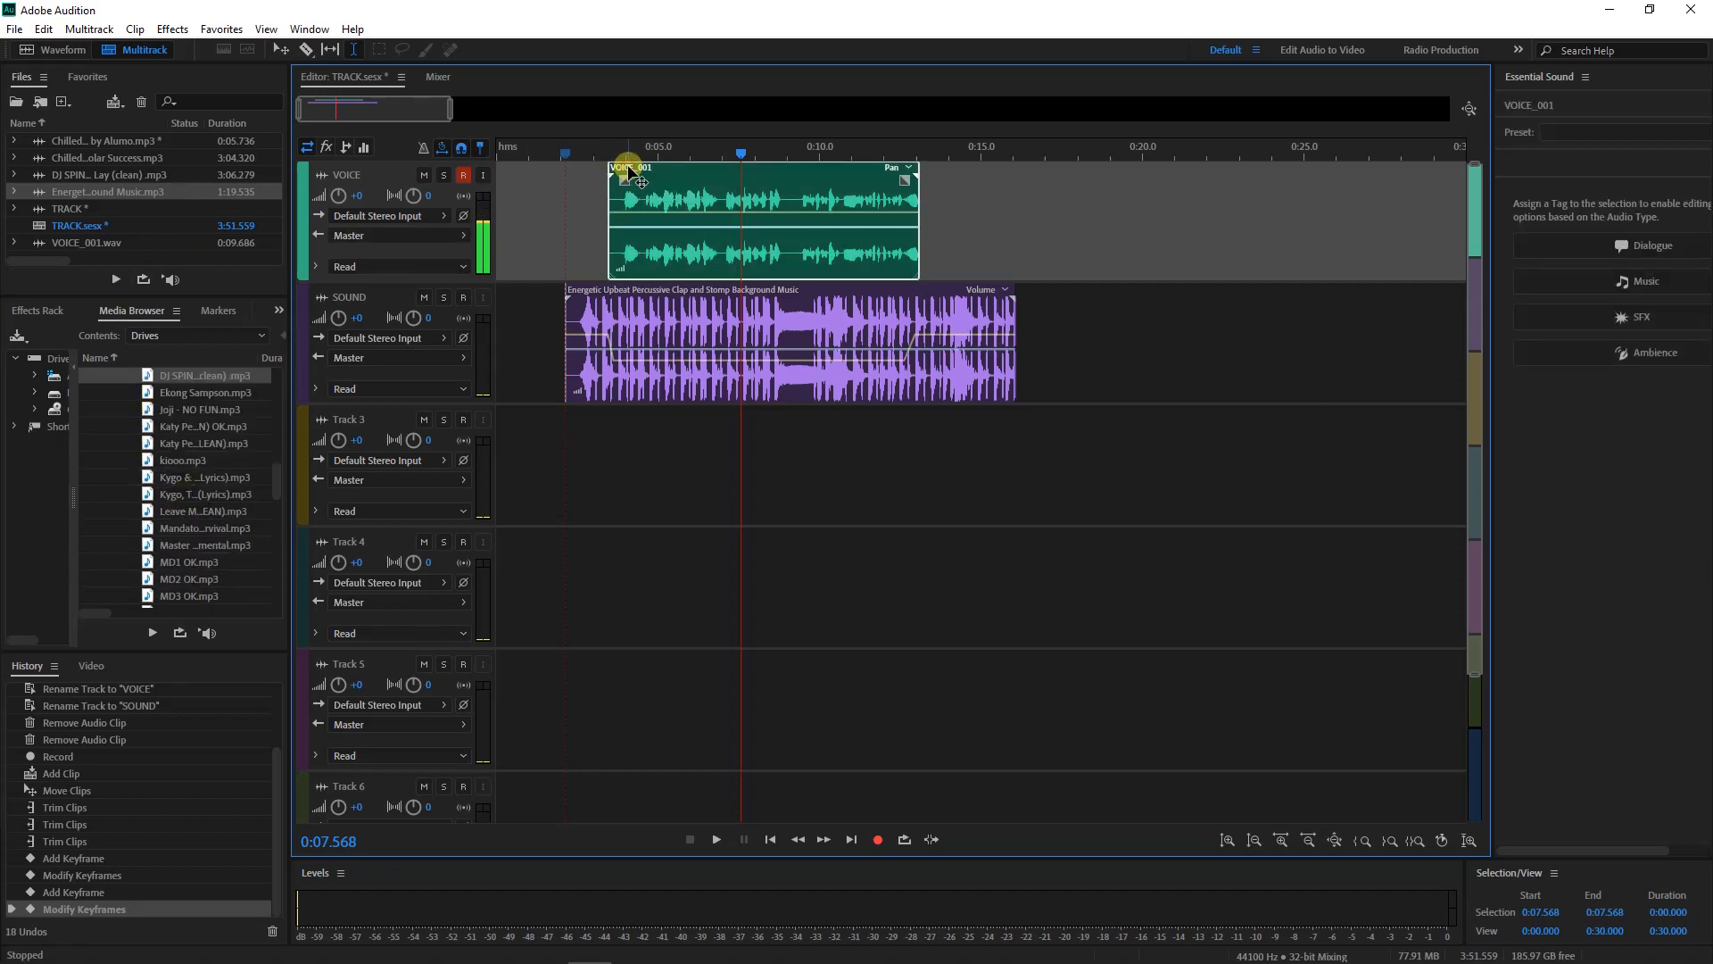
{"action": "left_click", "coordinate": [60, 312]}
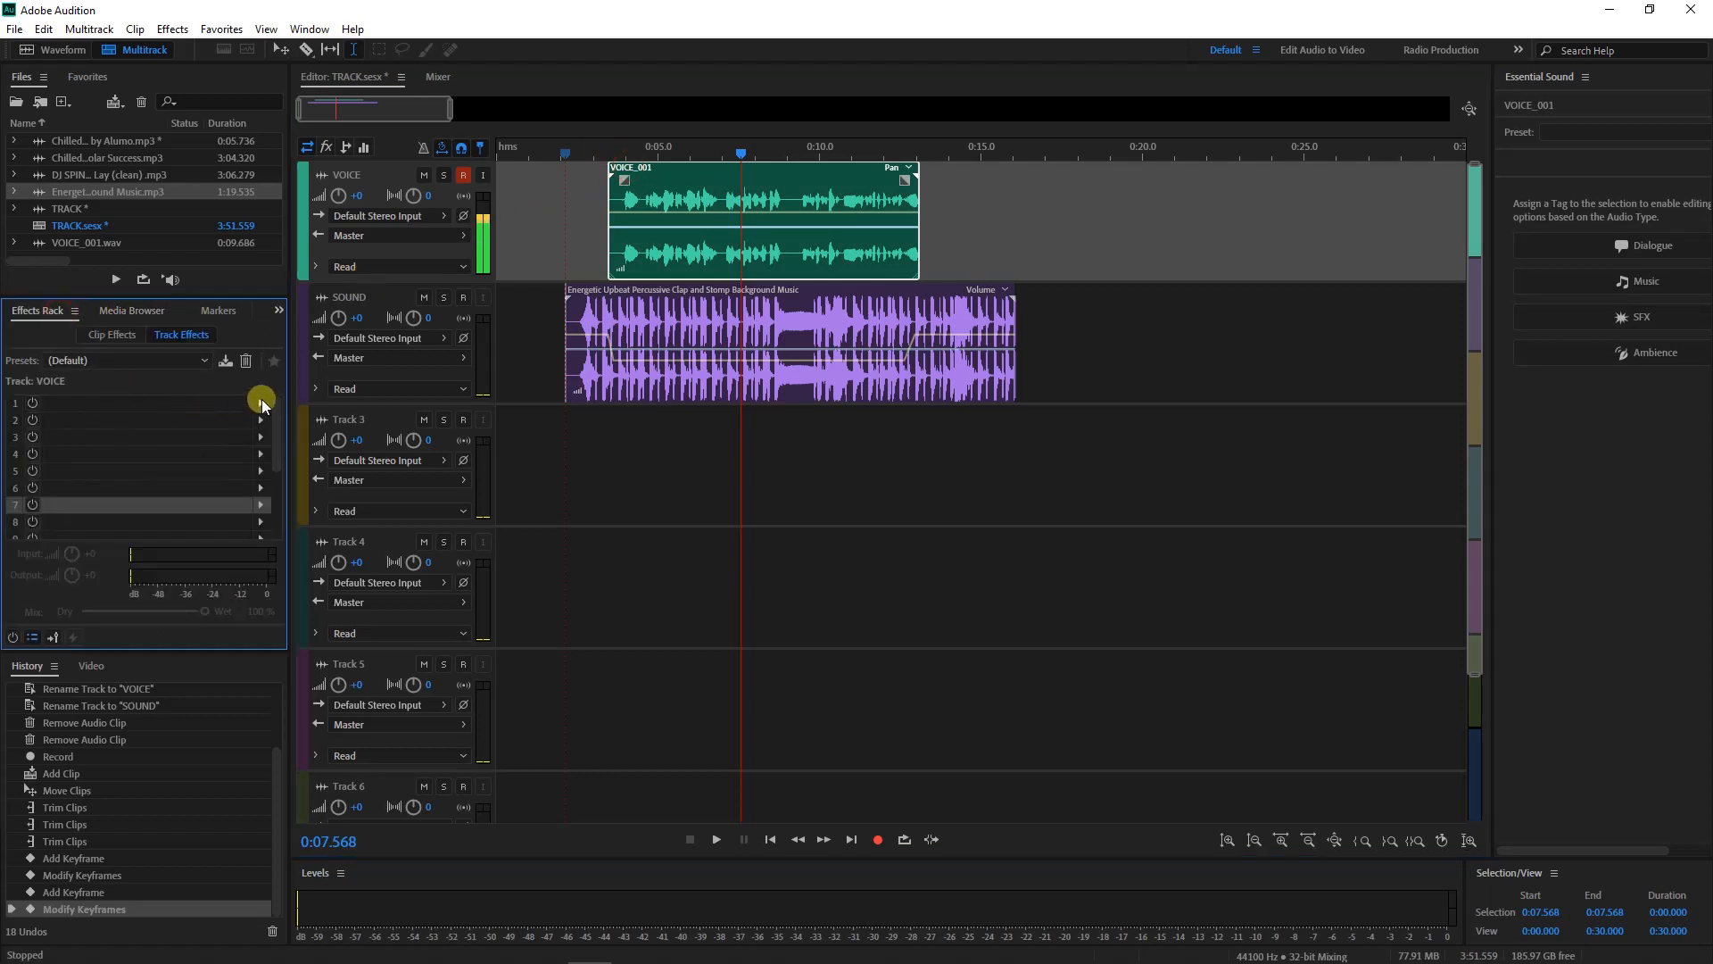
Add Dynamics Processing to slot 1 with the Slap Bass preset
{"action": "left_click", "coordinate": [260, 404]}
{"action": "left_click", "coordinate": [307, 469]}
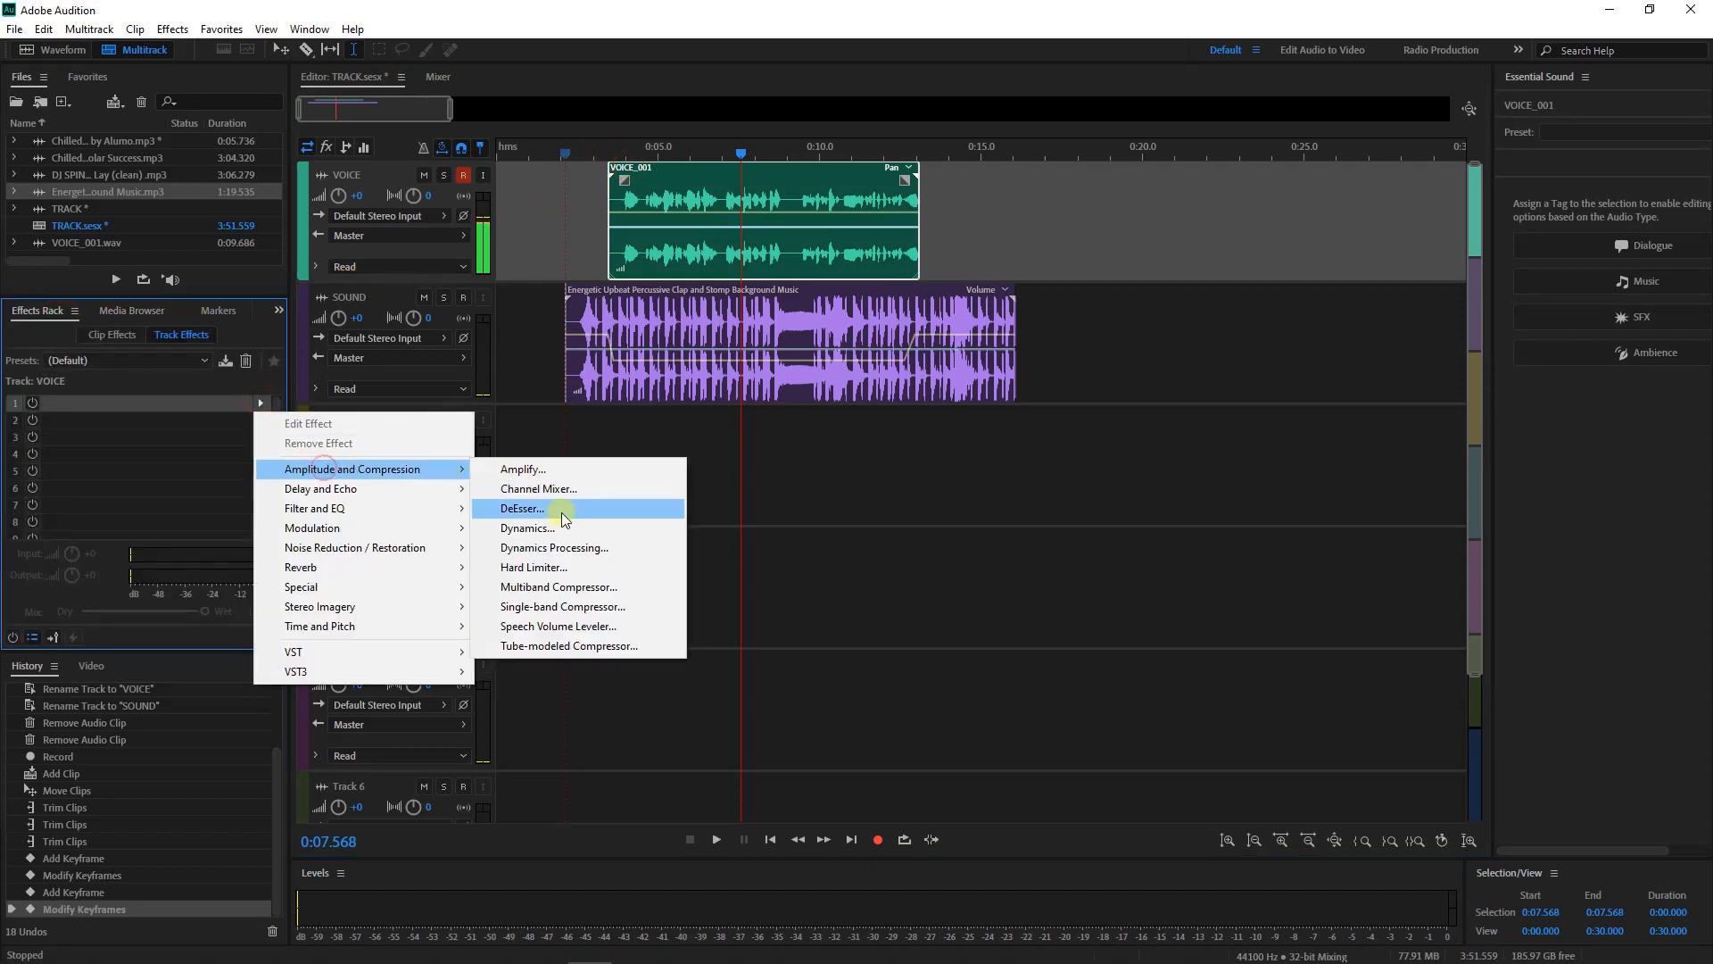
{"action": "left_click", "coordinate": [562, 547]}
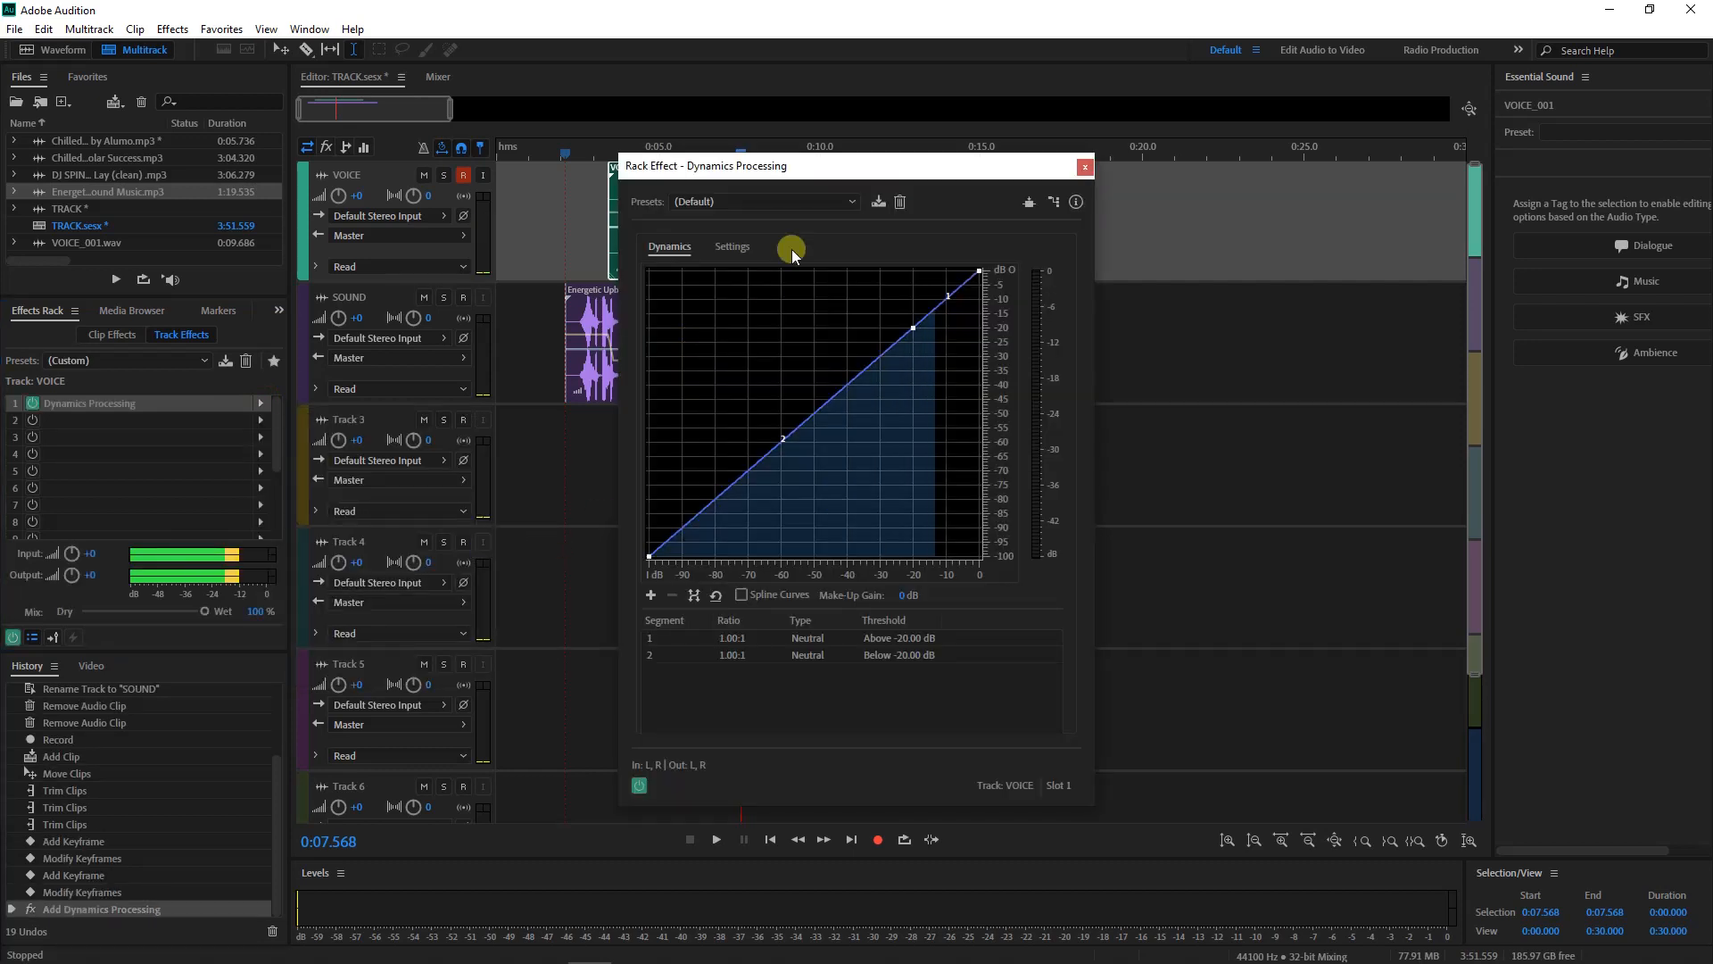
{"action": "left_click", "coordinate": [806, 198]}
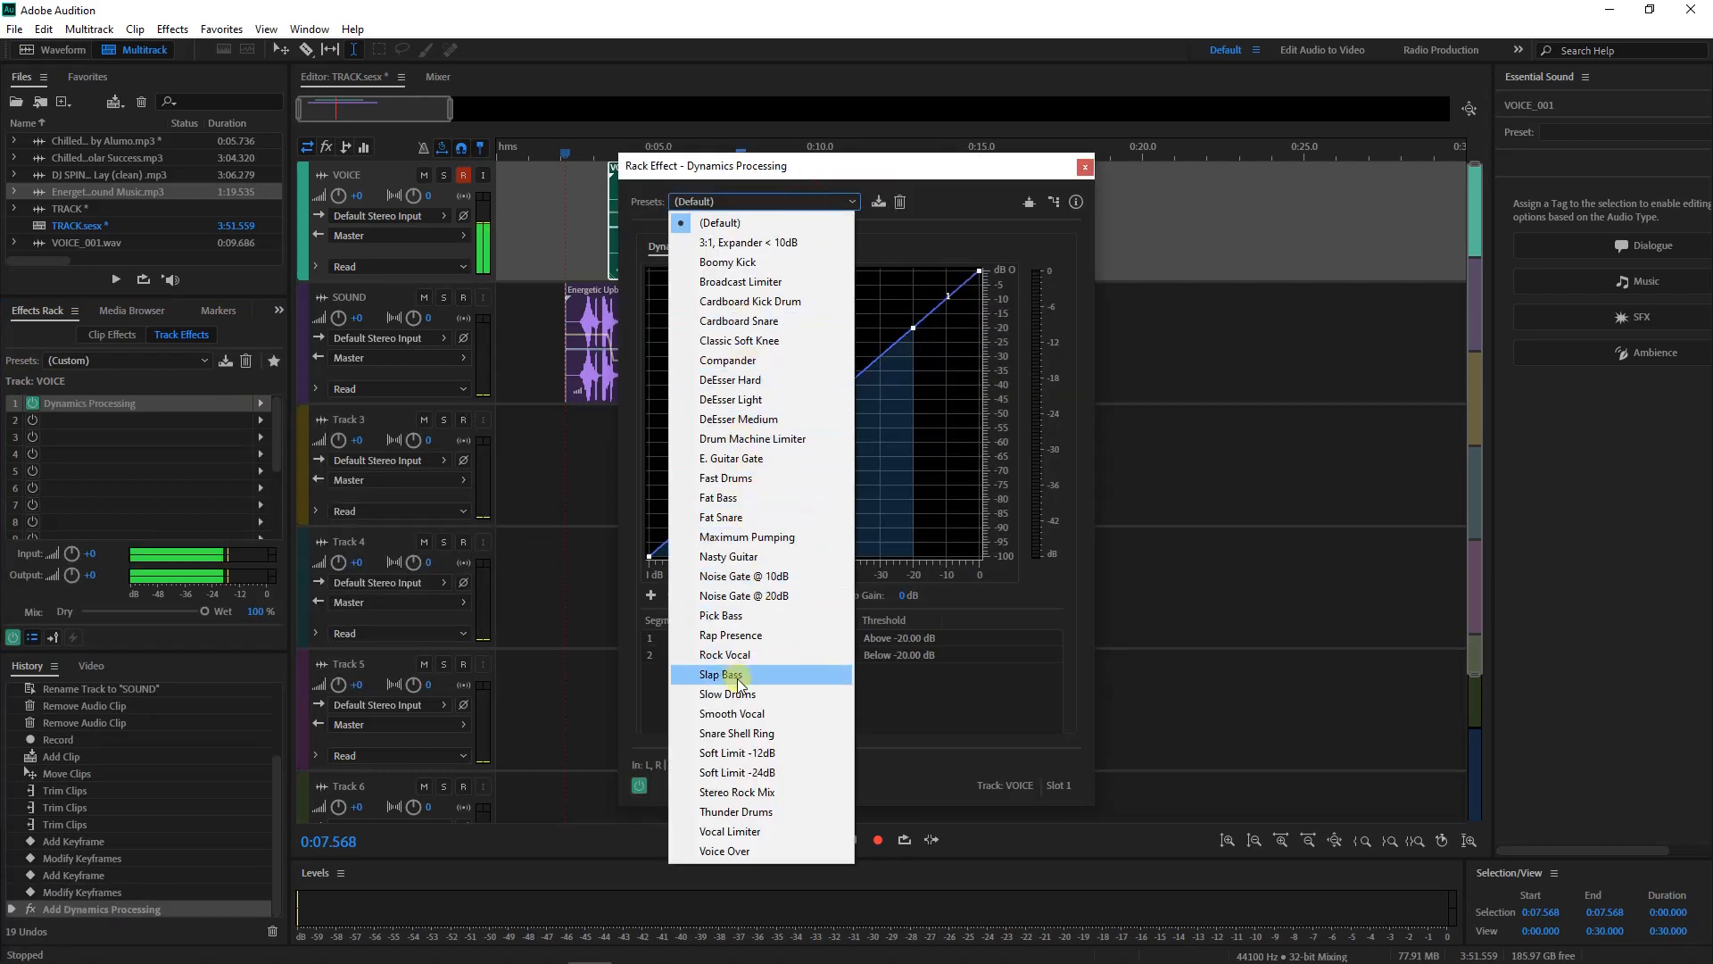
{"action": "left_click", "coordinate": [737, 675]}
Add a Multiband Compressor to slot 2 with the Broadcast preset, then close both effect windows
{"action": "left_click", "coordinate": [232, 421]}
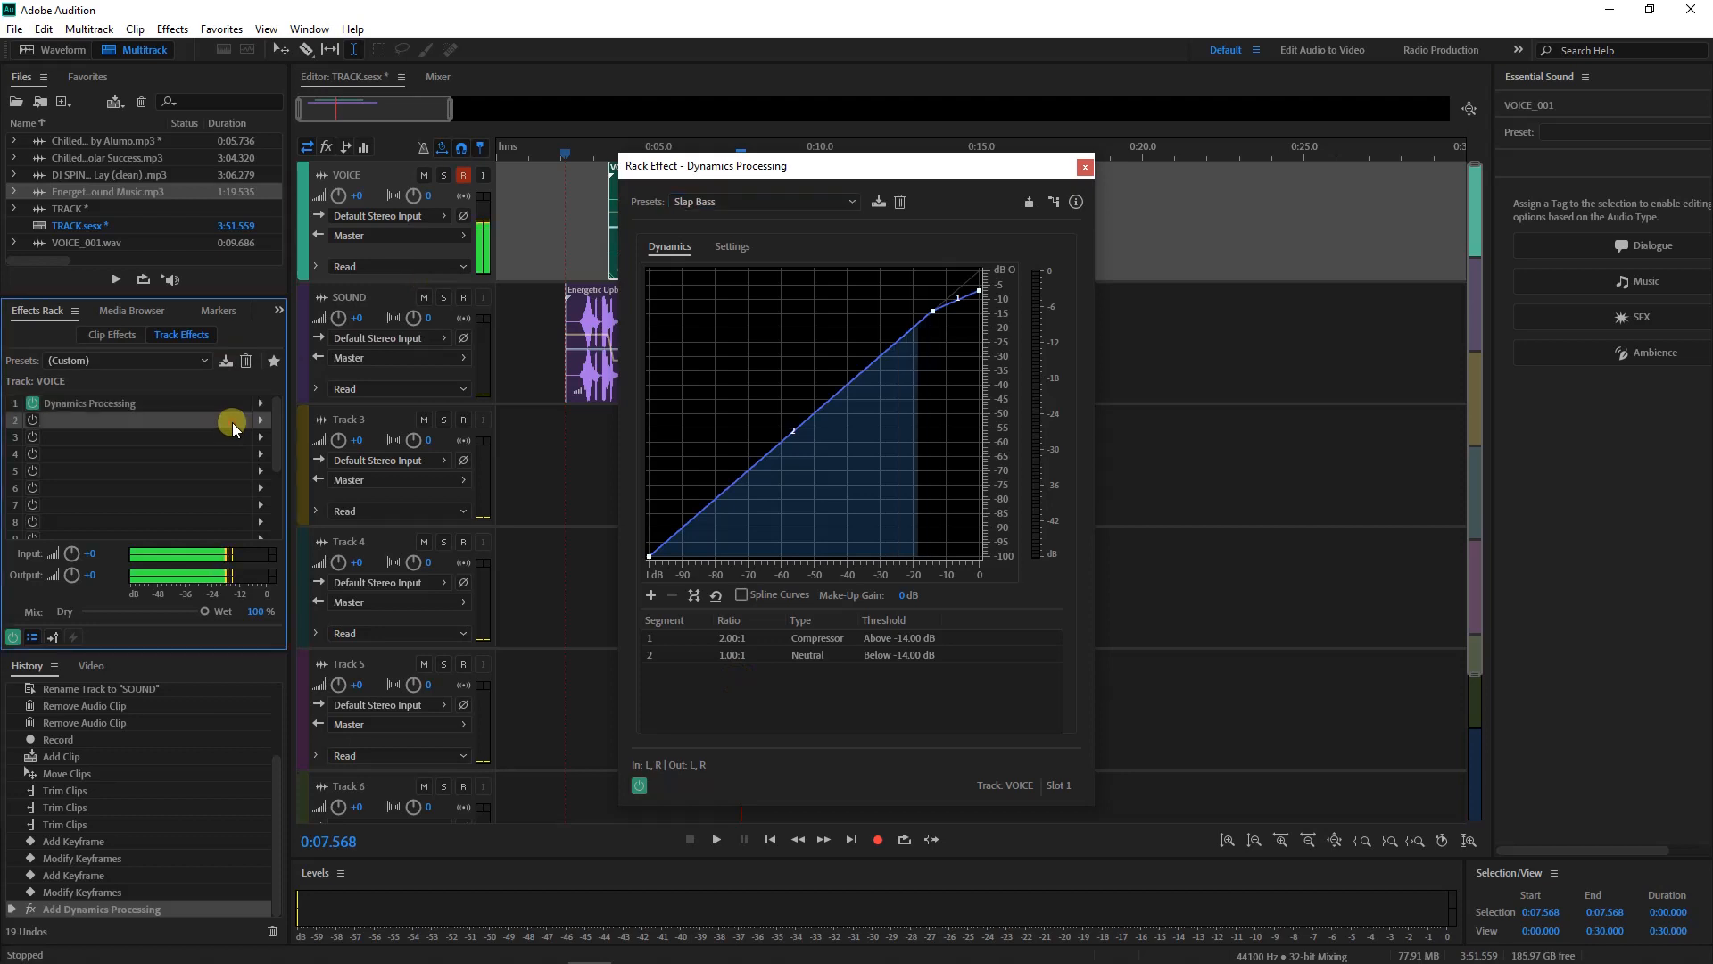
{"action": "left_click", "coordinate": [261, 419]}
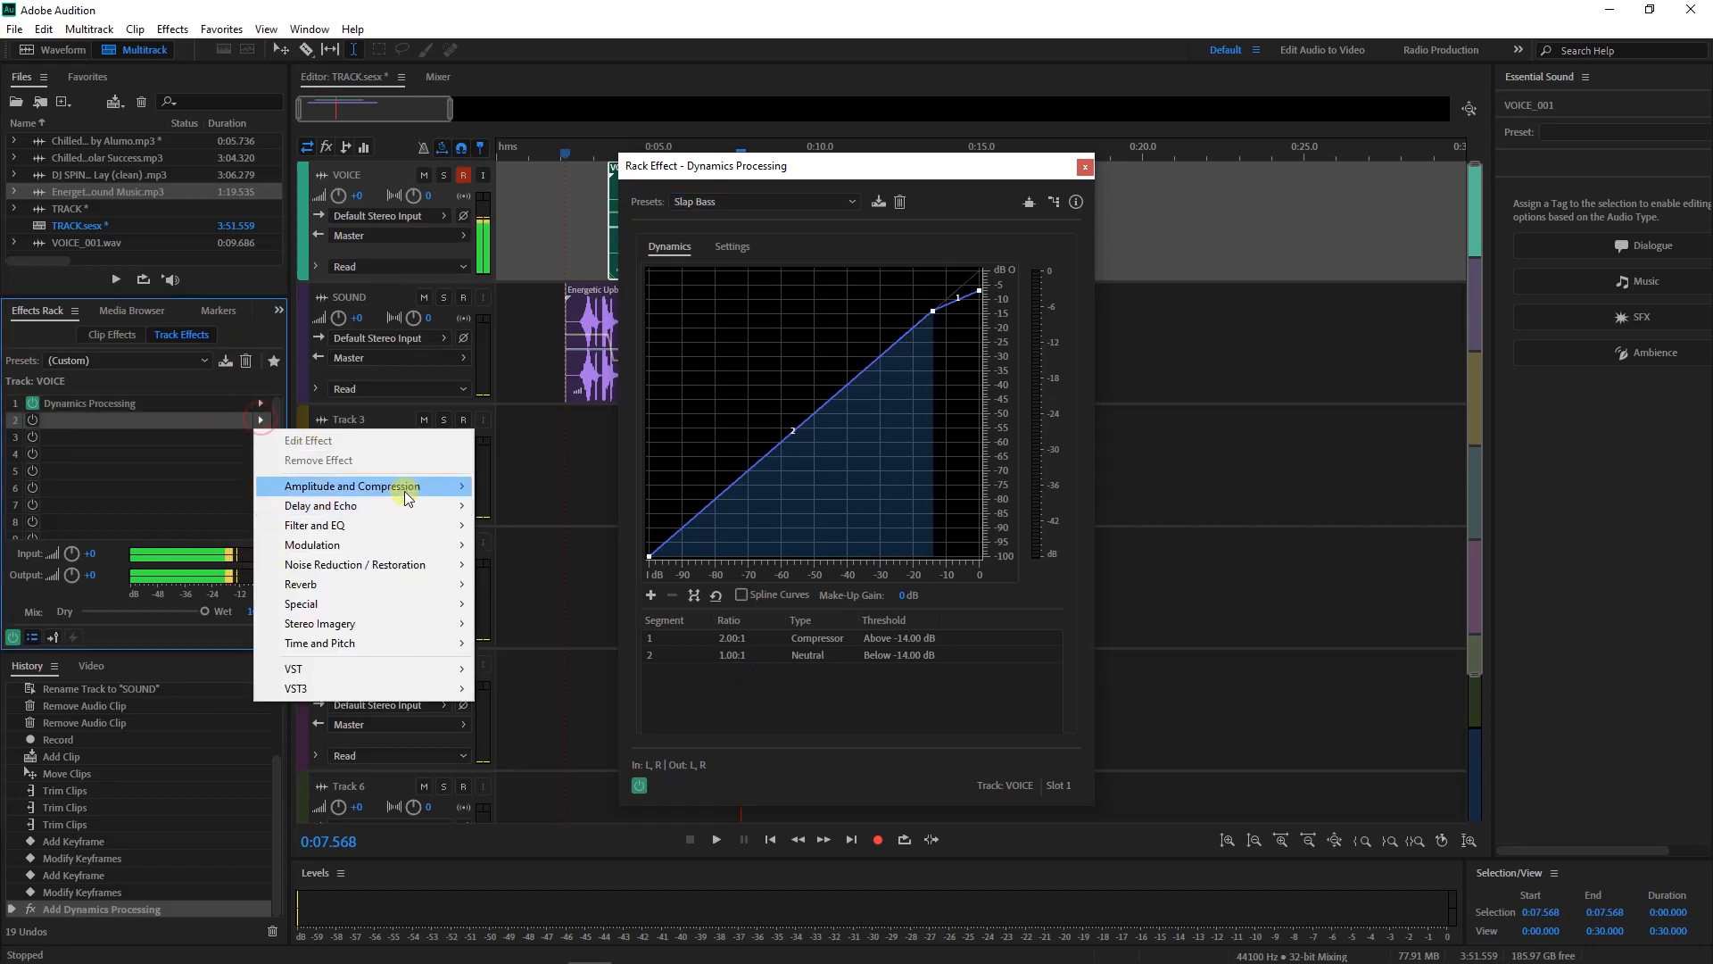
{"action": "mouse_move", "coordinate": [406, 490]}
{"action": "left_click", "coordinate": [571, 599]}
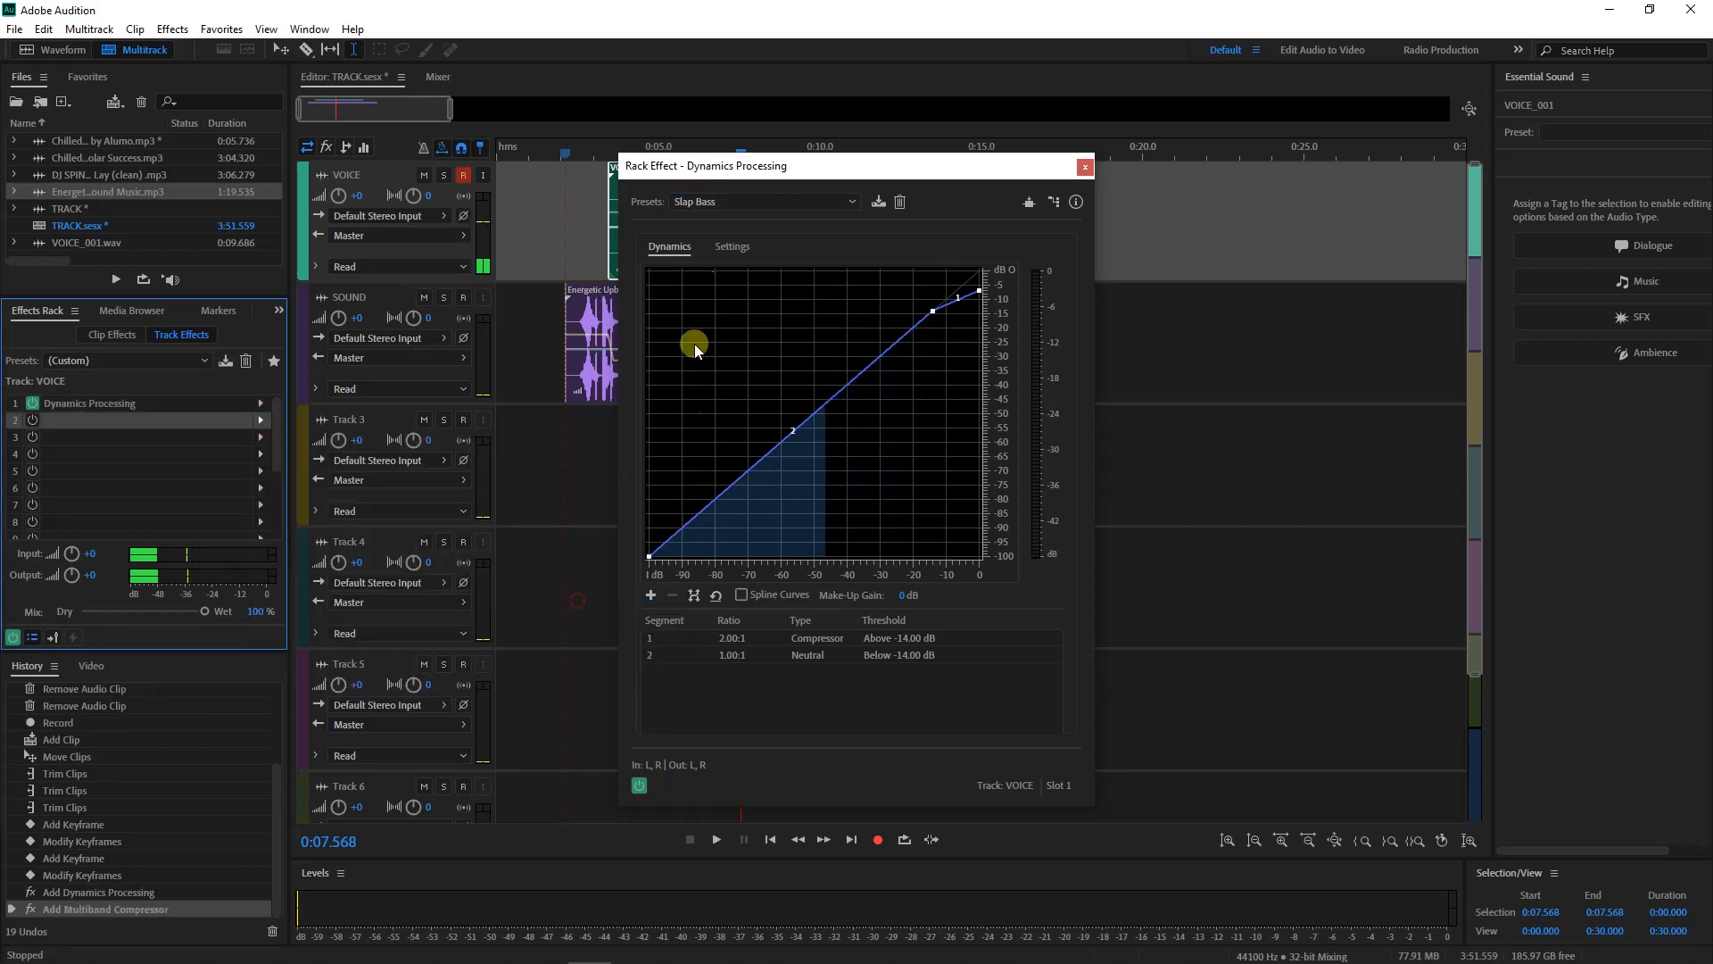
{"action": "left_click", "coordinate": [736, 227]}
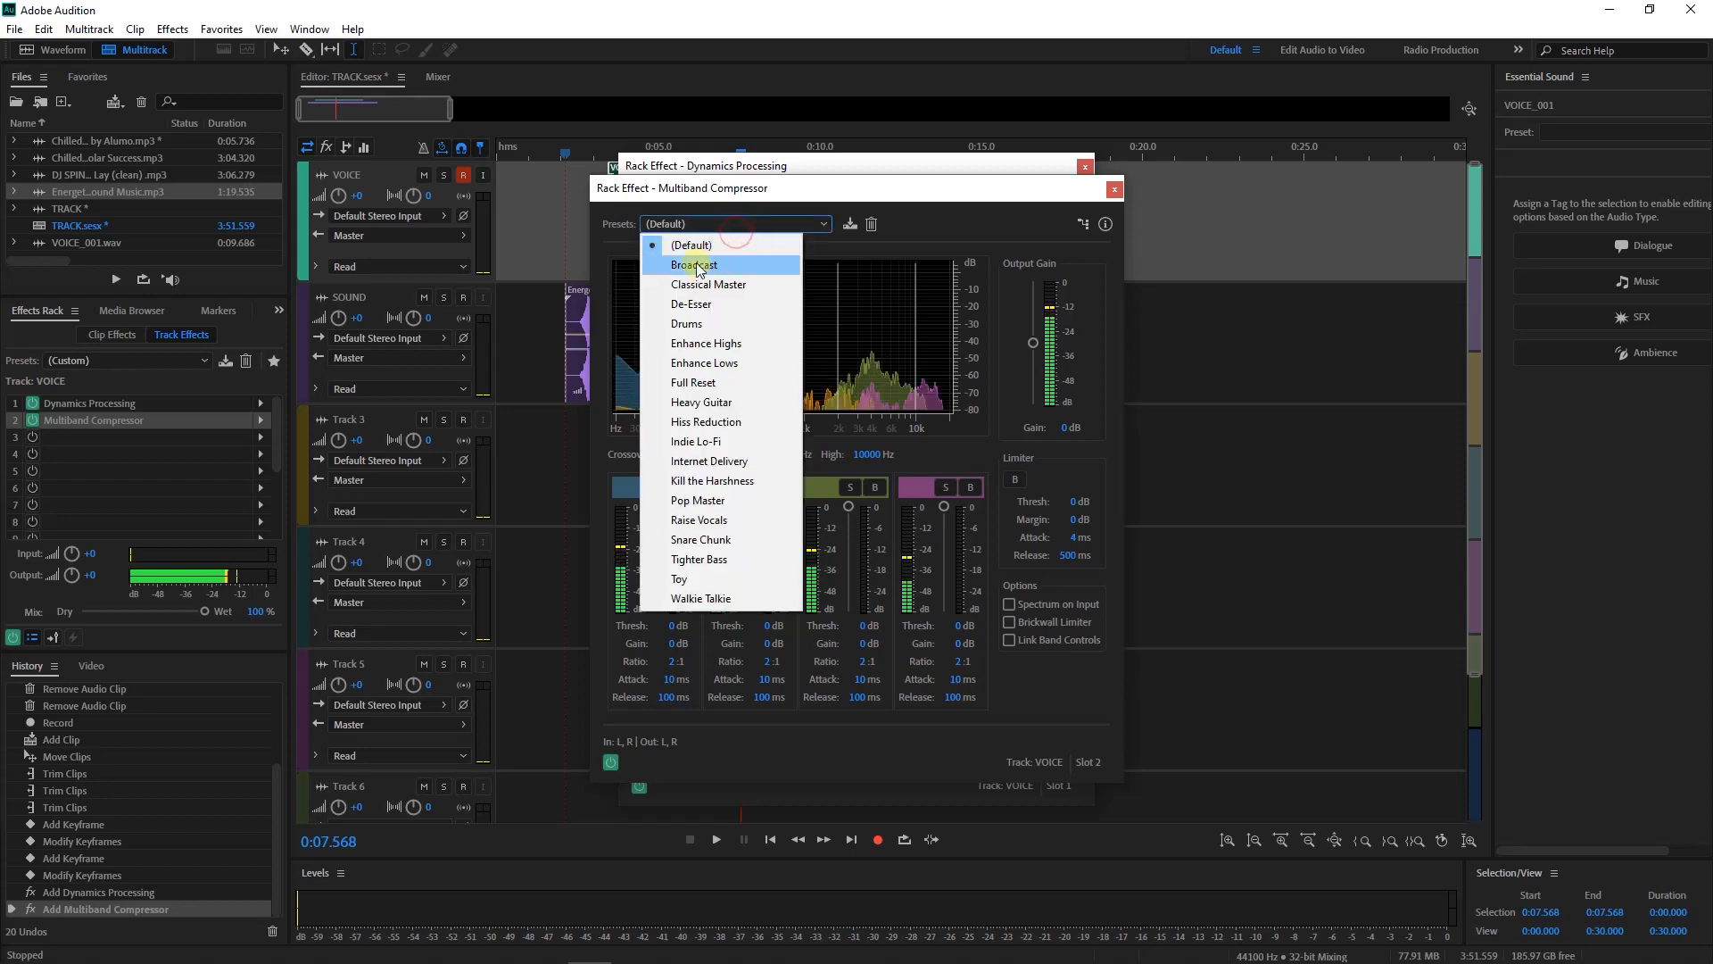
{"action": "left_click", "coordinate": [696, 265]}
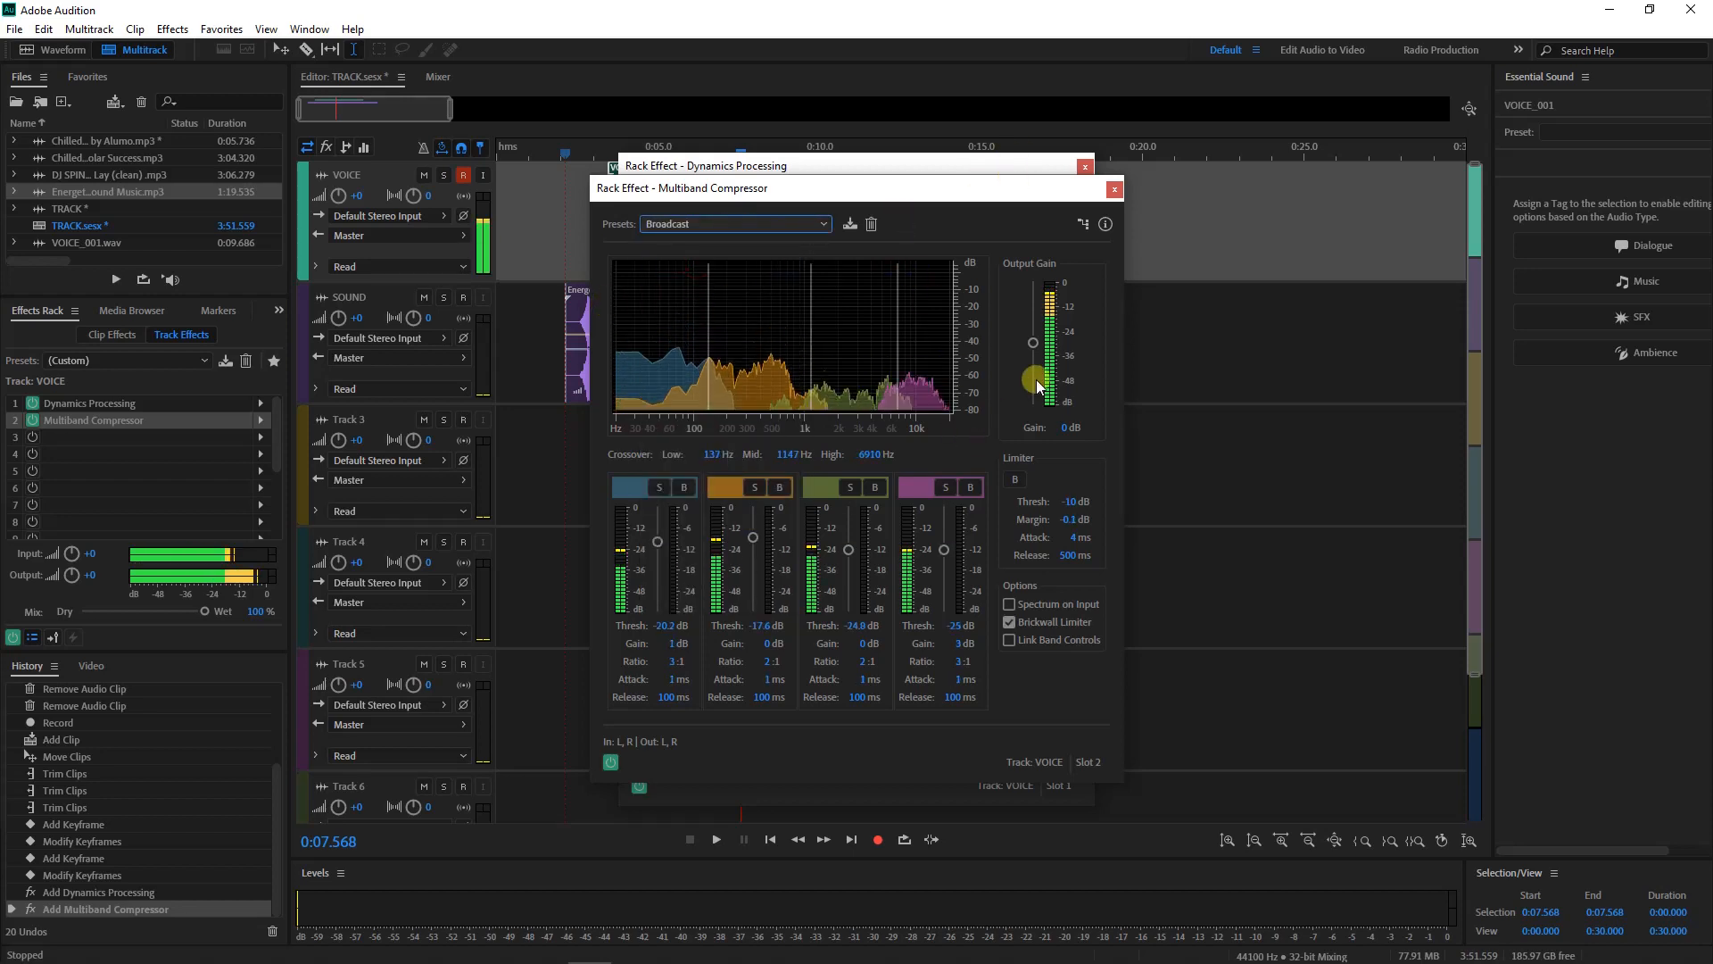
{"action": "left_click", "coordinate": [1114, 190]}
{"action": "left_click", "coordinate": [1085, 167]}
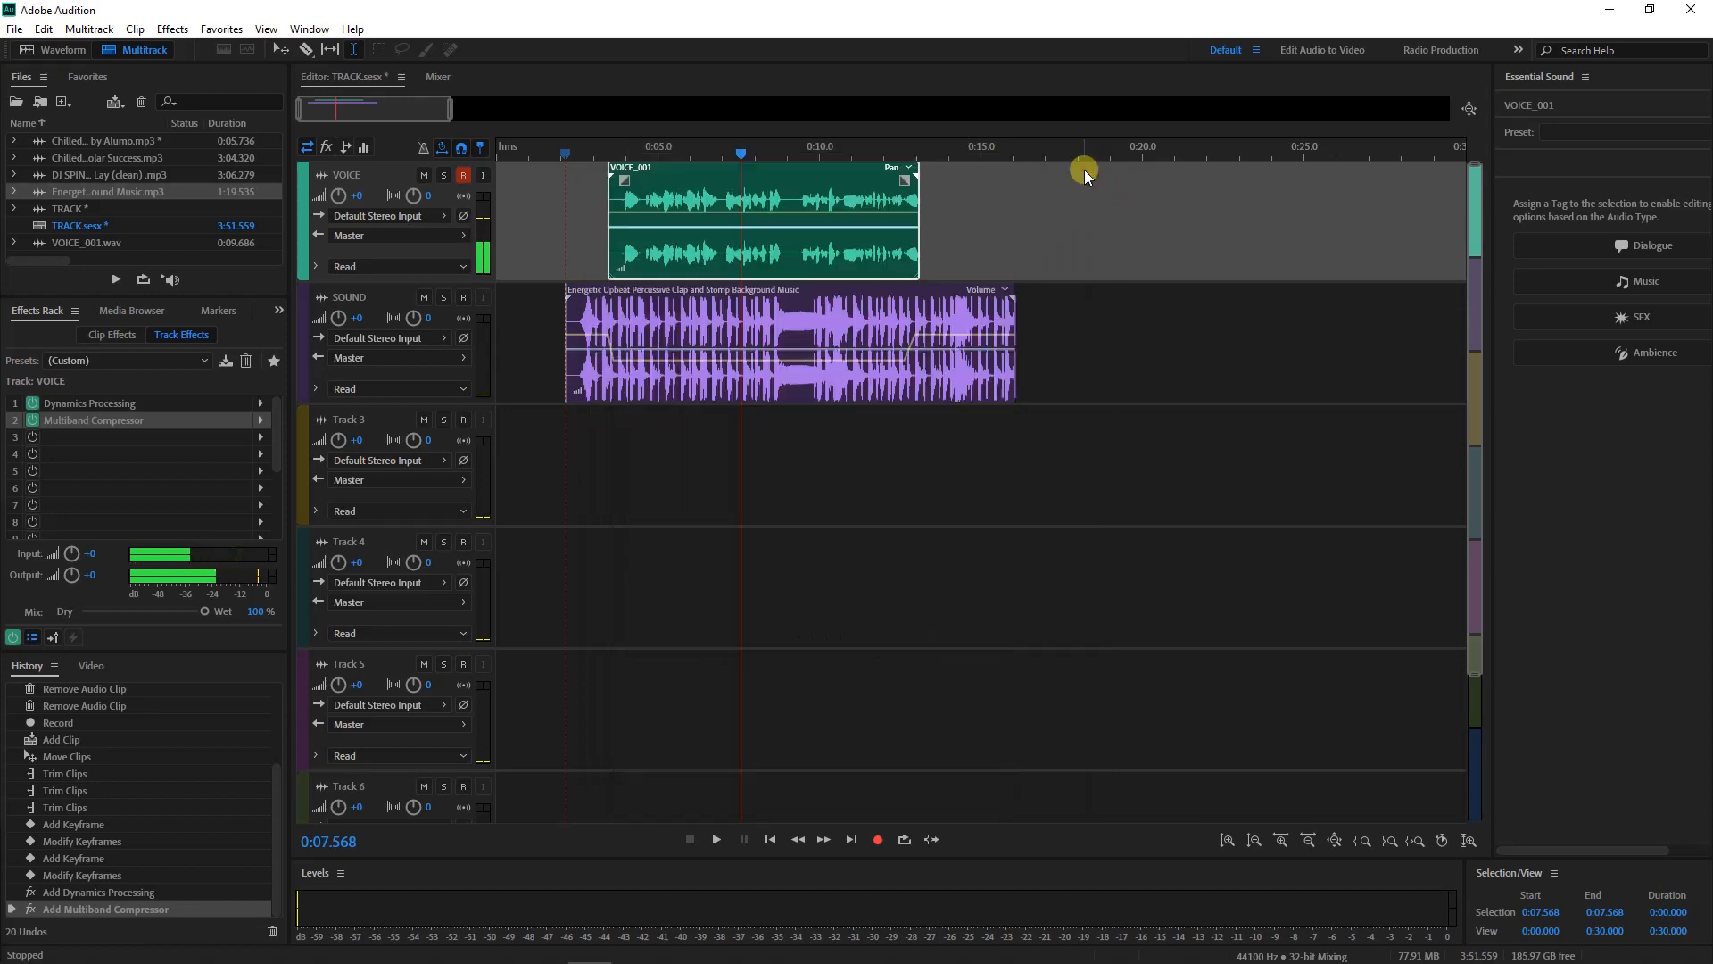
{"action": "left_click", "coordinate": [635, 189]}
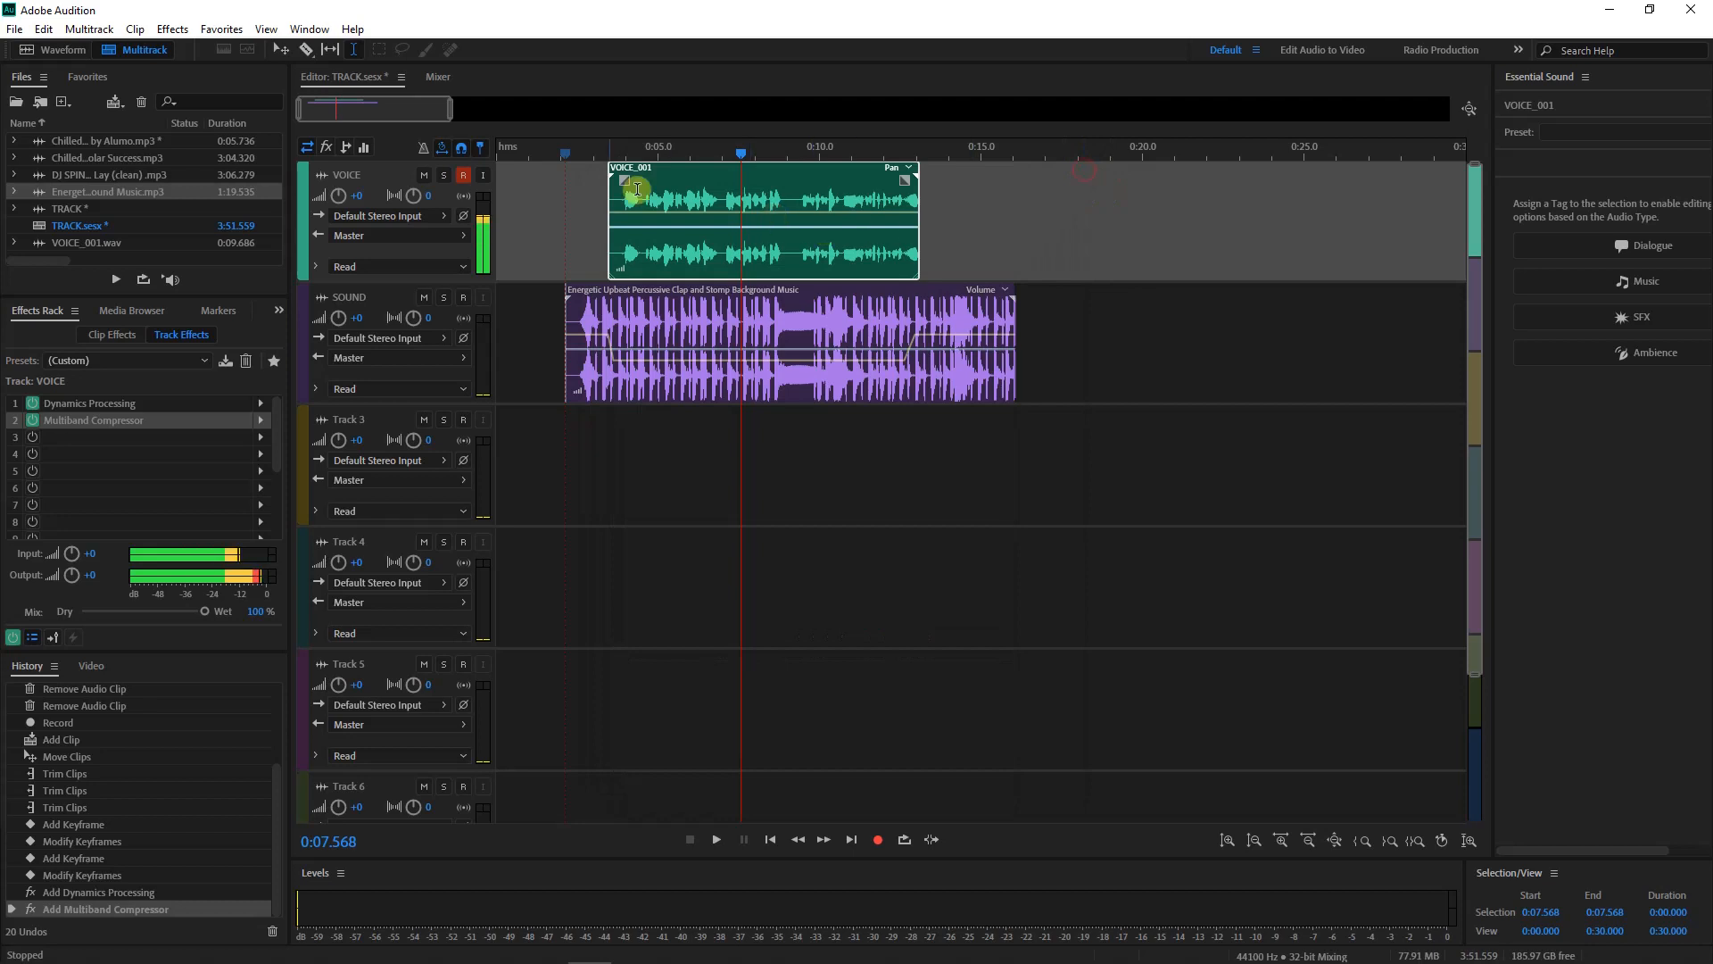
{"action": "left_click", "coordinate": [559, 218]}
{"action": "key", "text": "space"}
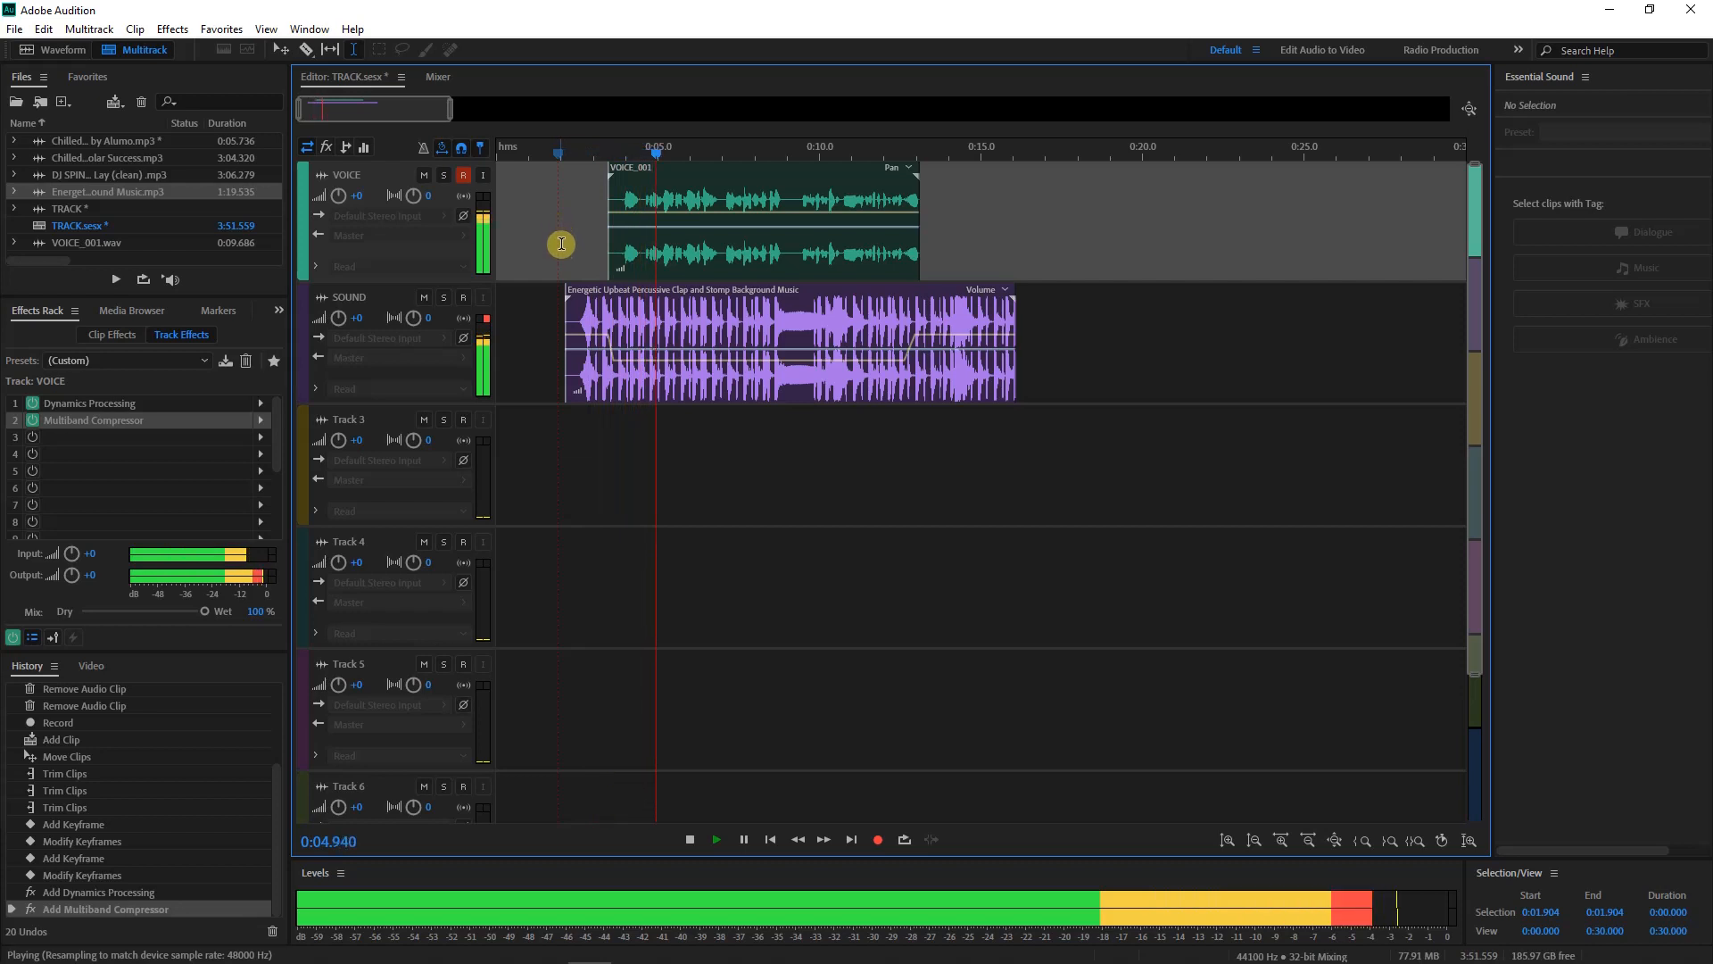
{"action": "key", "text": "space"}
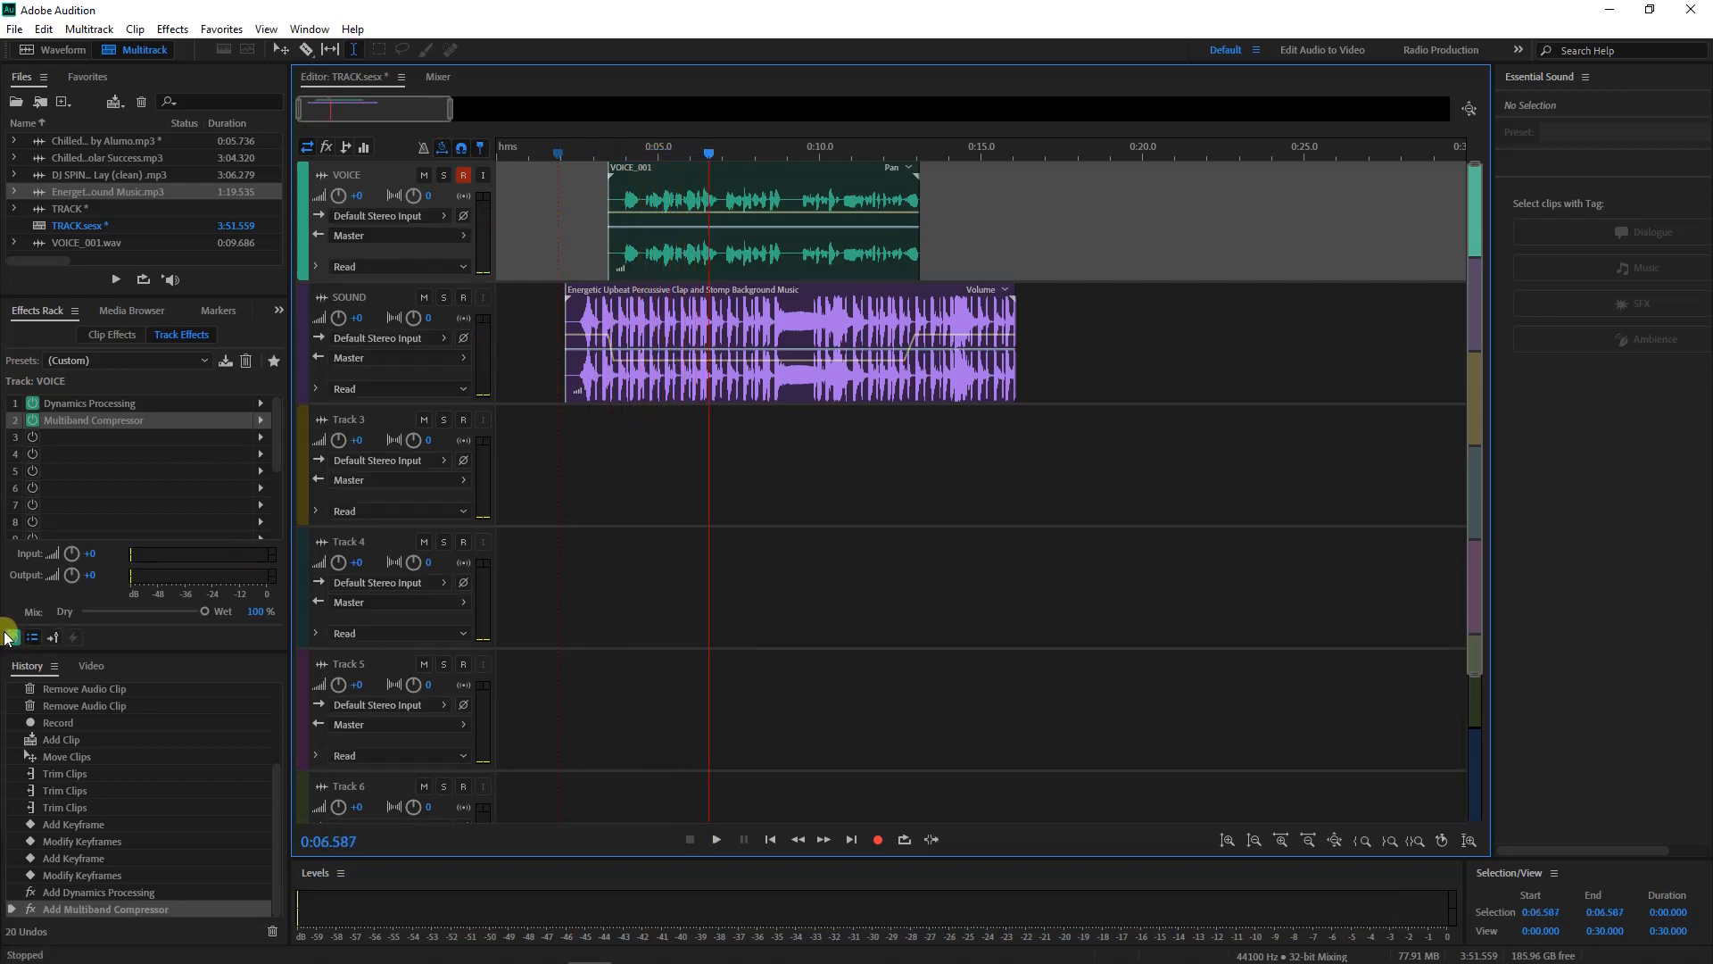
{"action": "left_click", "coordinate": [9, 636]}
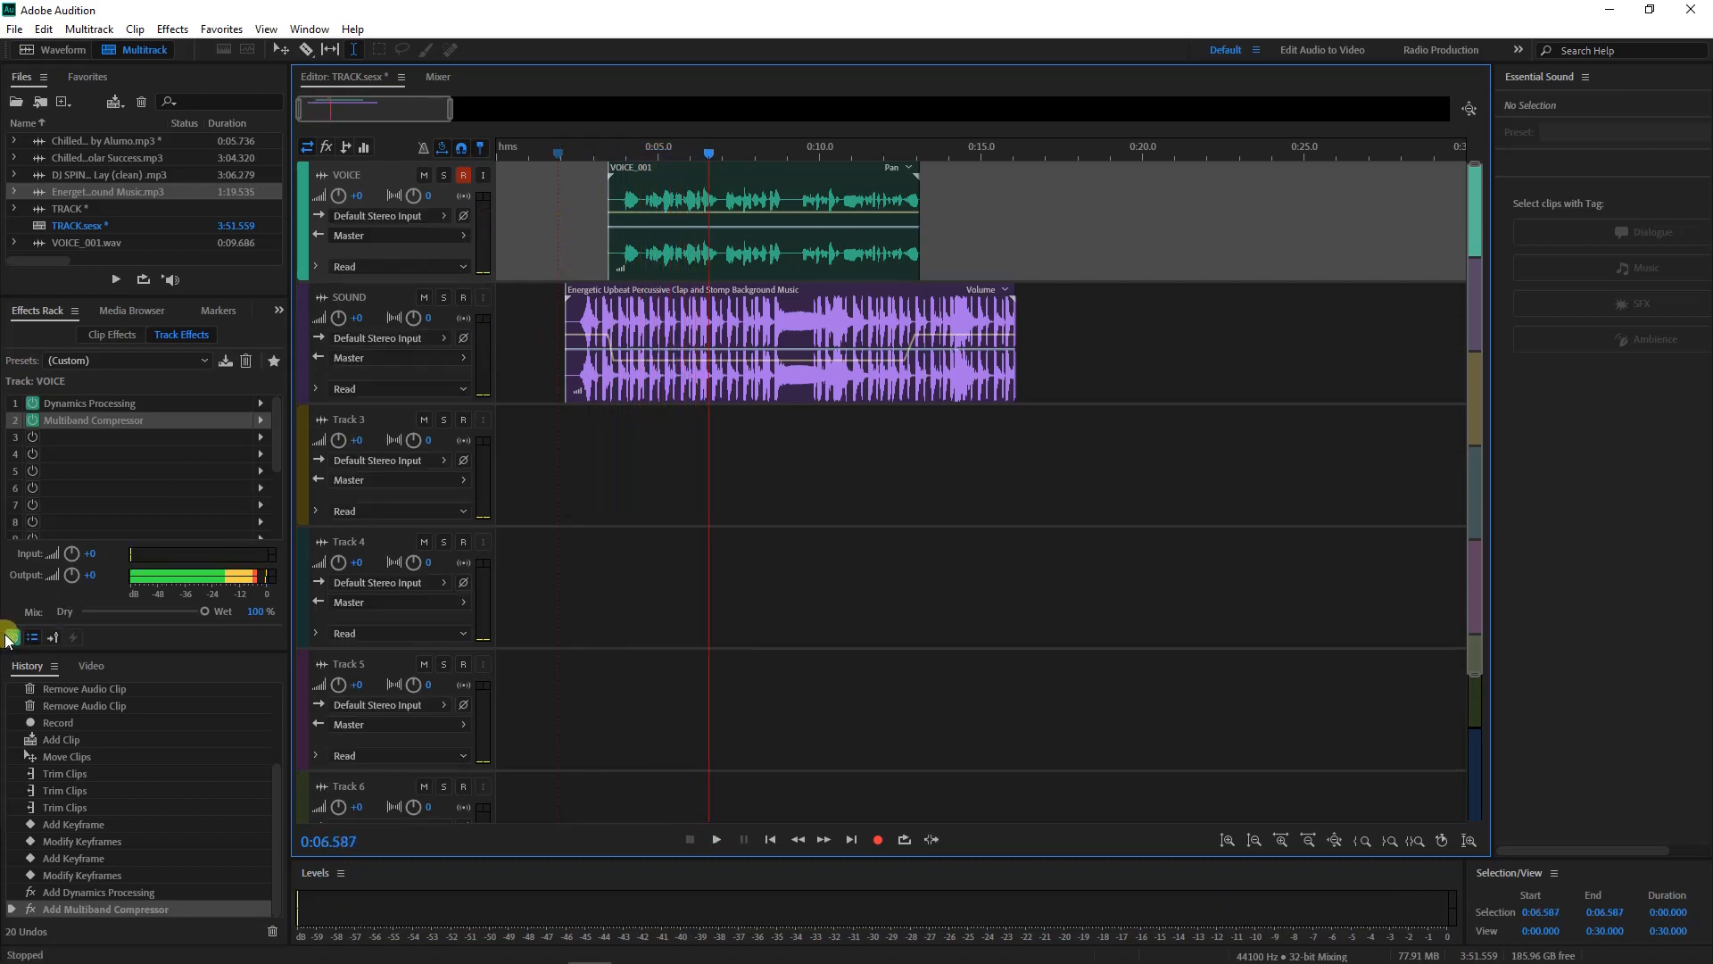
{"action": "left_click", "coordinate": [591, 231]}
{"action": "key", "text": "space"}
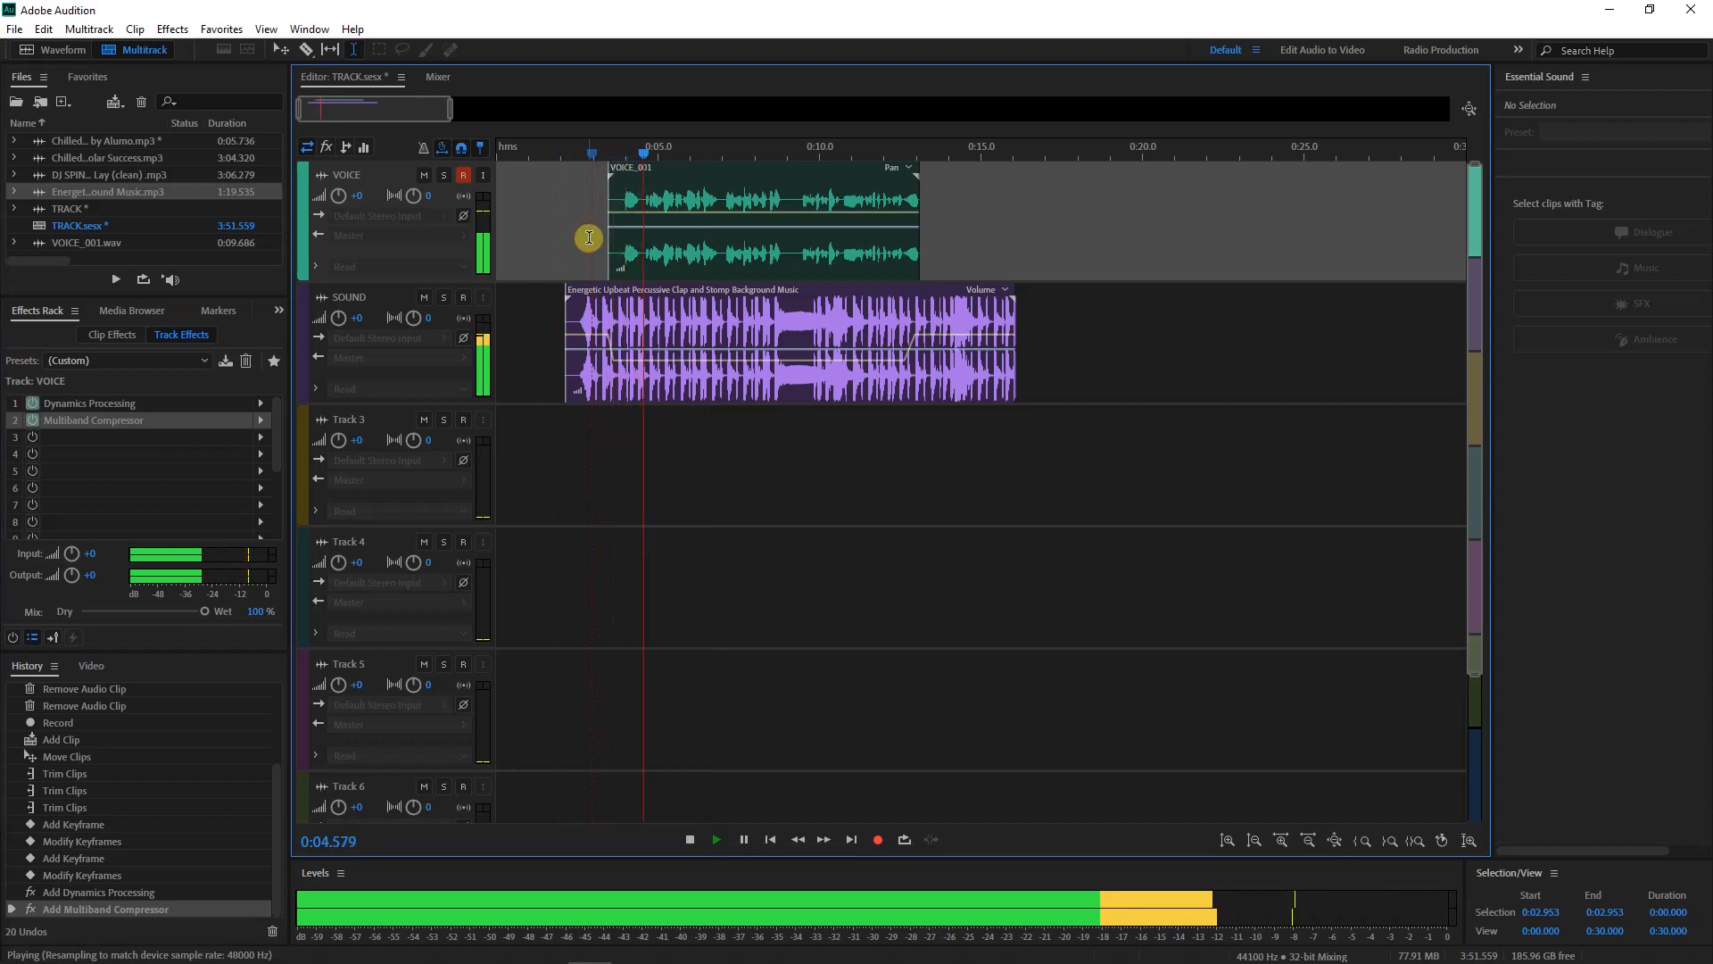
{"action": "key", "text": "space"}
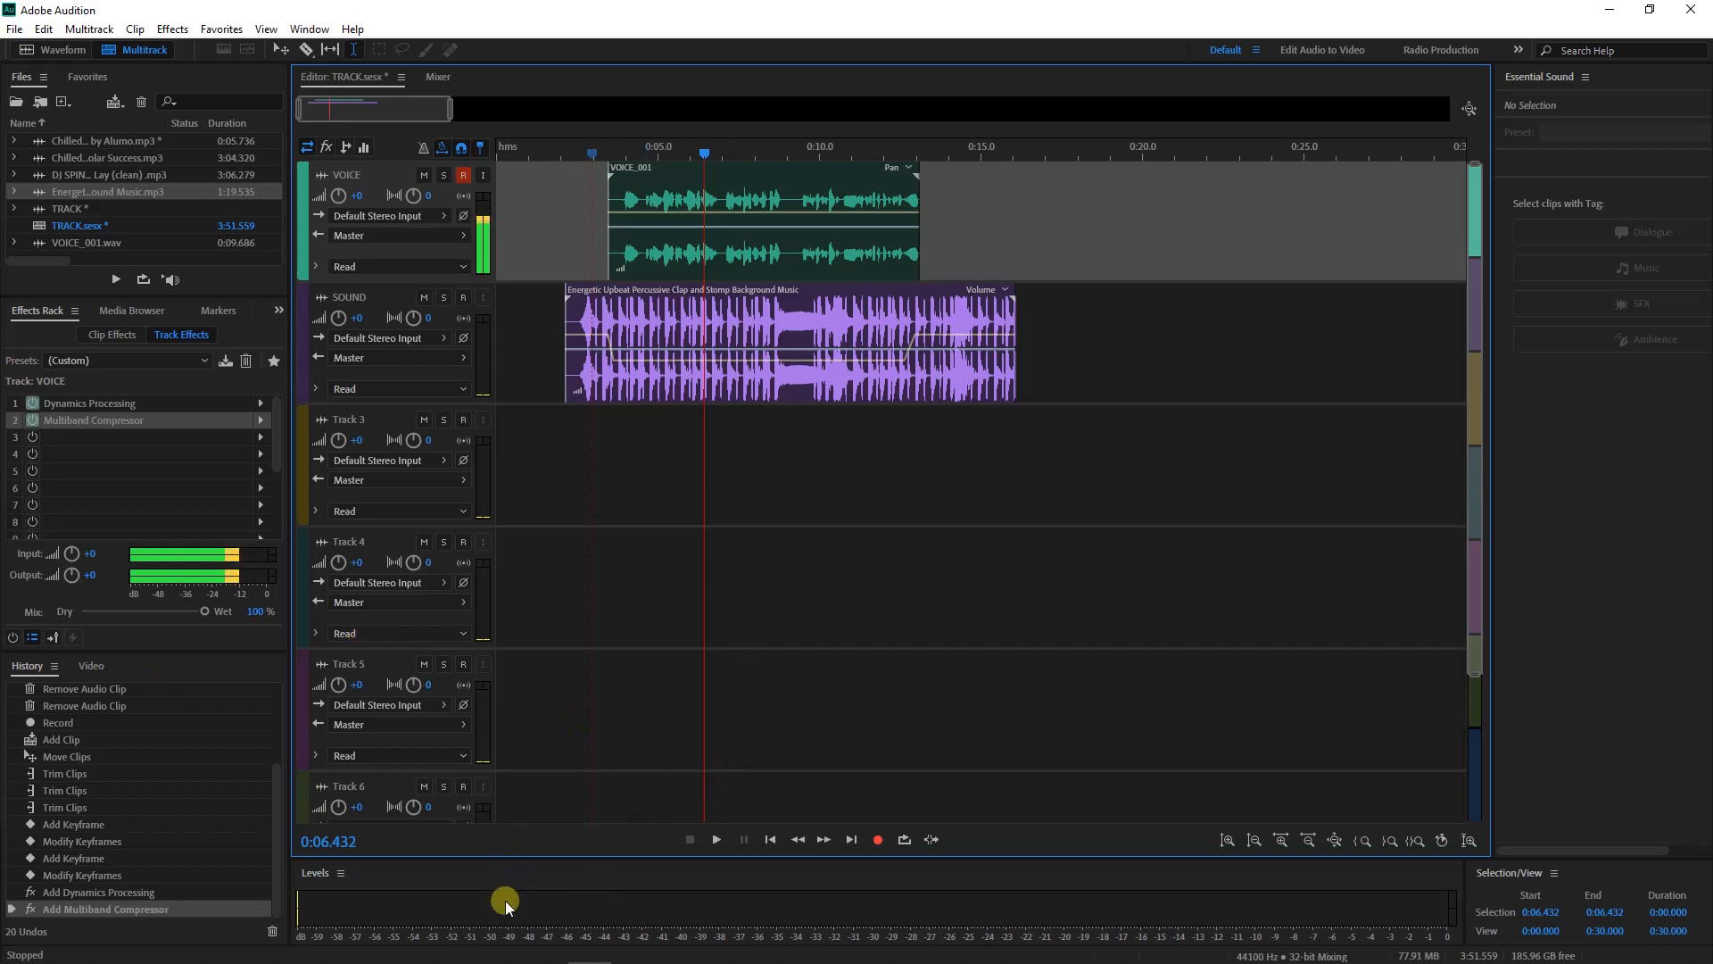
{"action": "left_click", "coordinate": [613, 914]}
{"action": "key", "text": "space"}
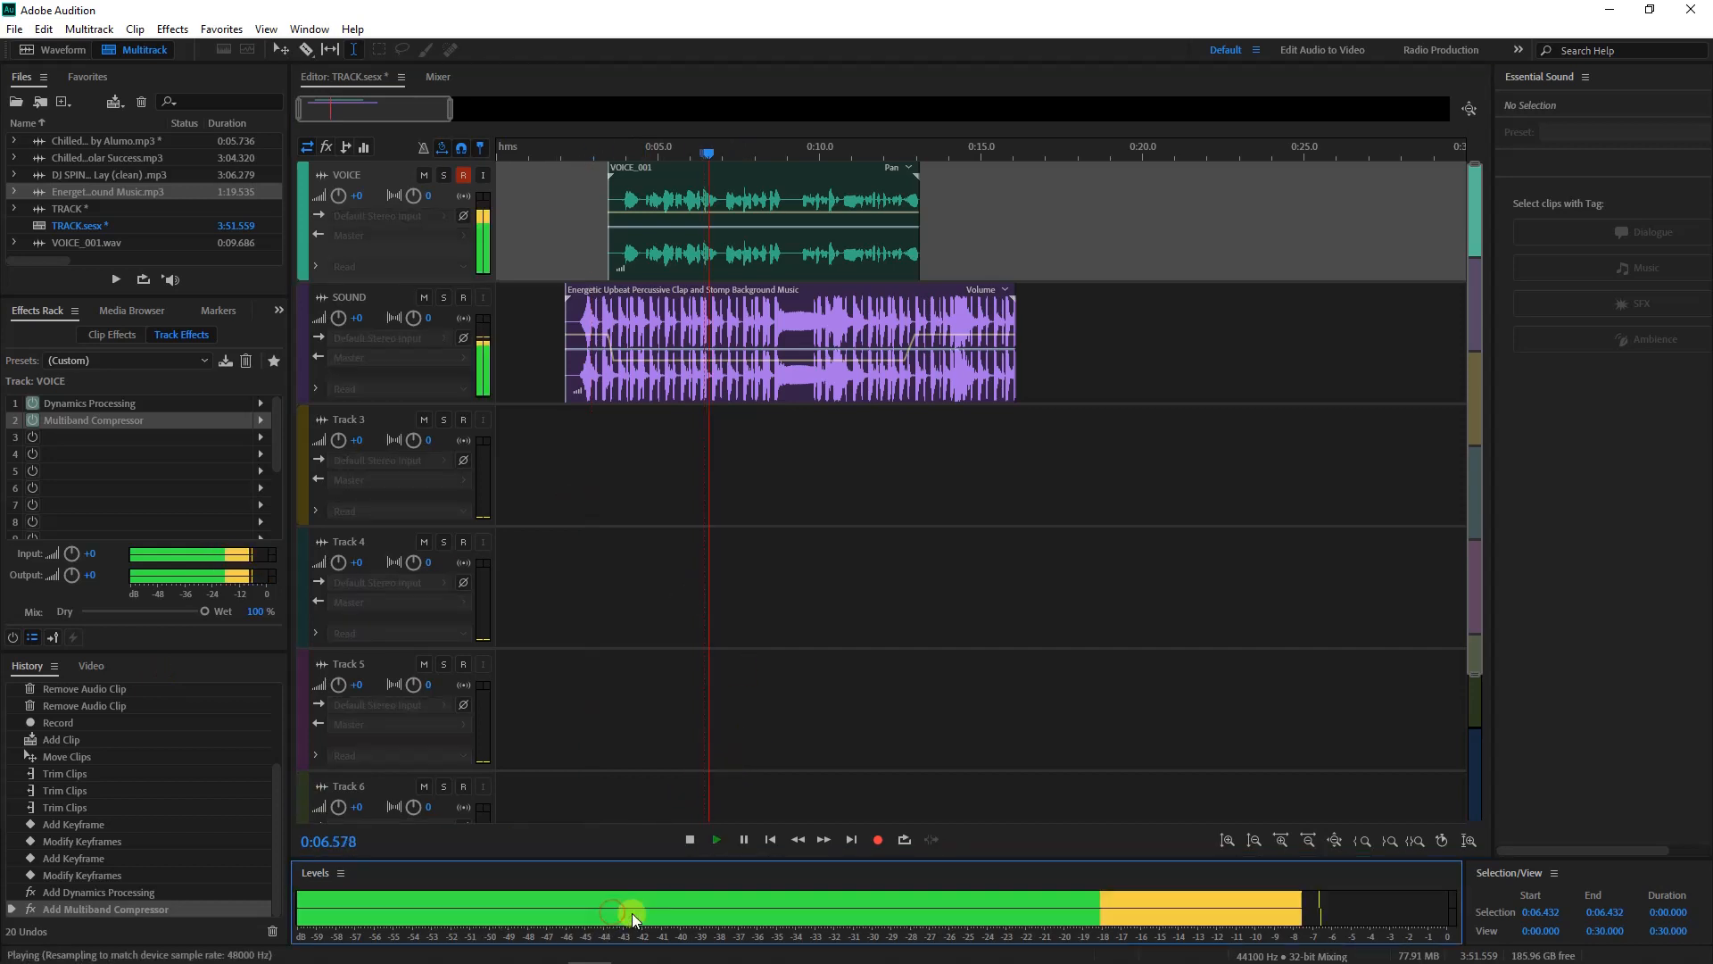
{"action": "key", "text": "space"}
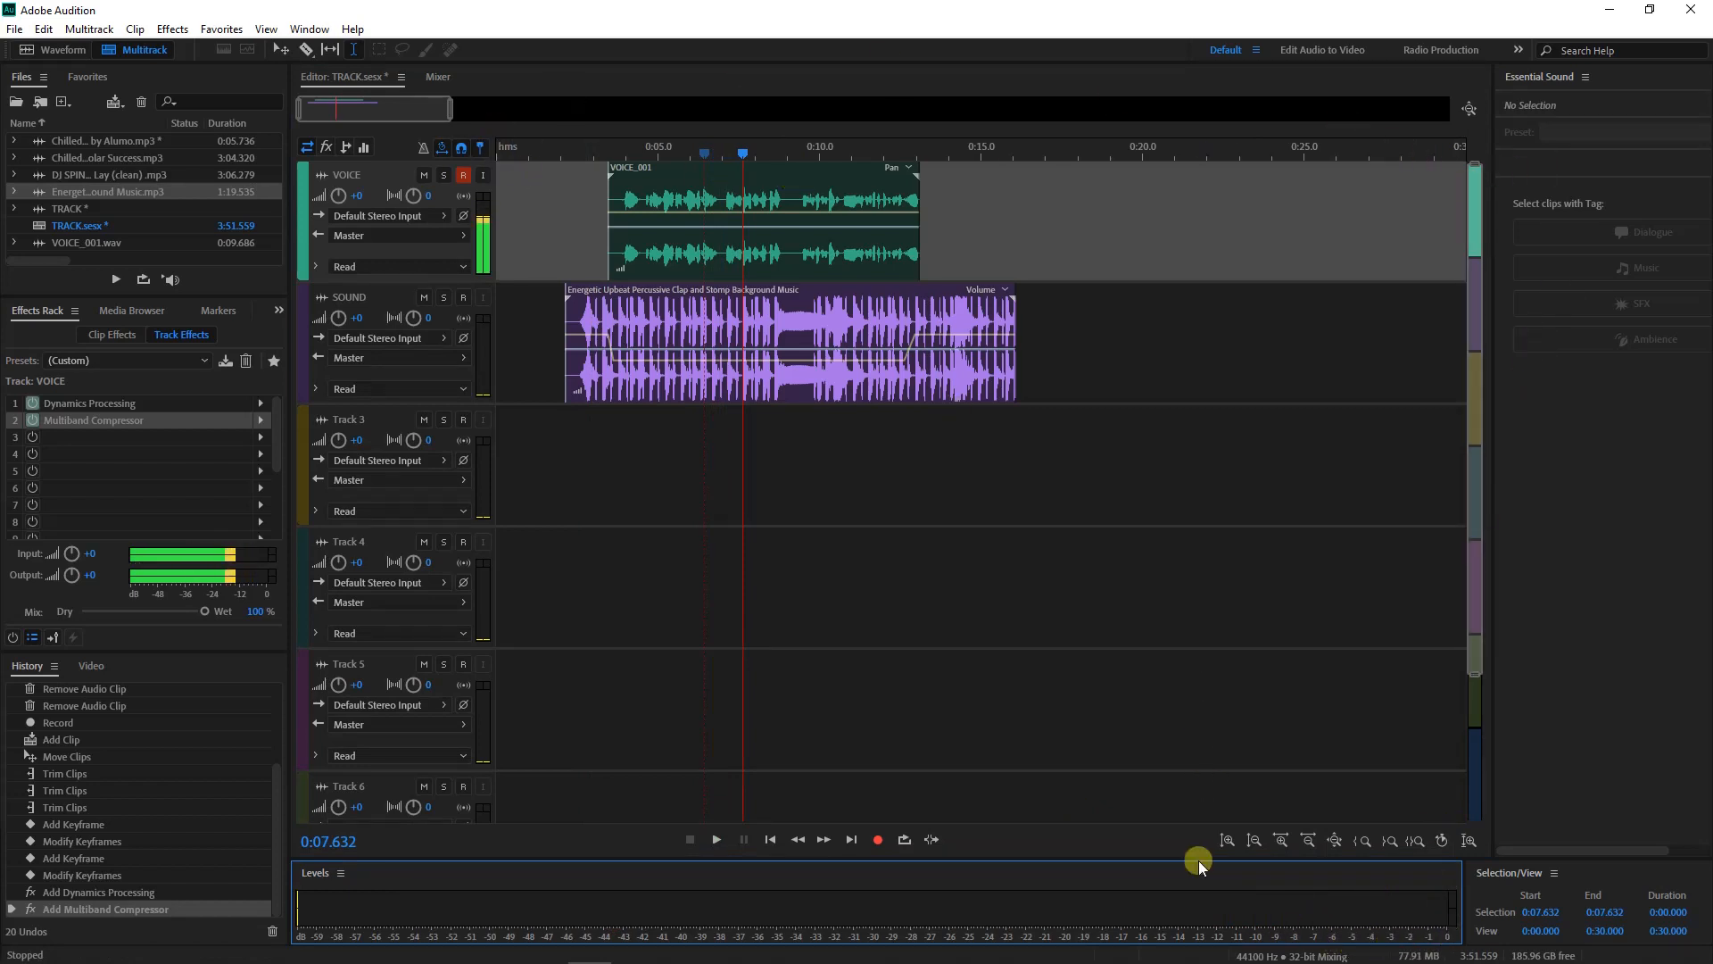
Try the vertical and horizontal zoom controls, then Zoom Out Full to fit the 17.7-second session and Master track
{"action": "left_click", "coordinate": [1227, 842]}
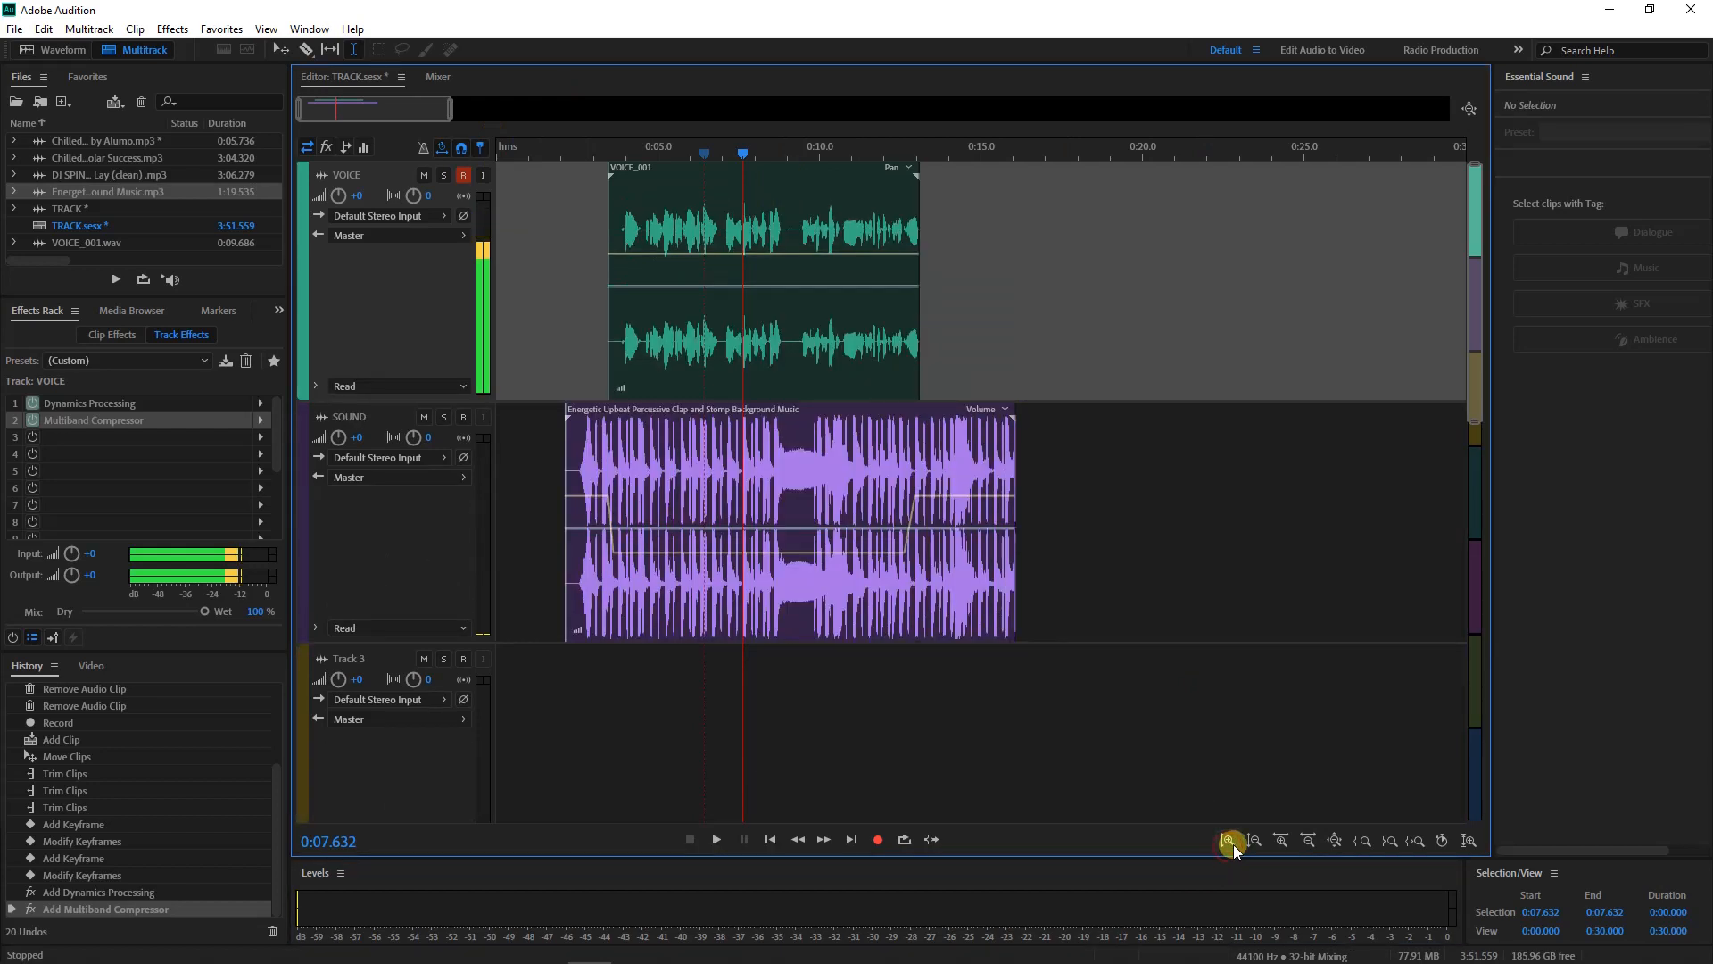
{"action": "left_click", "coordinate": [1254, 839]}
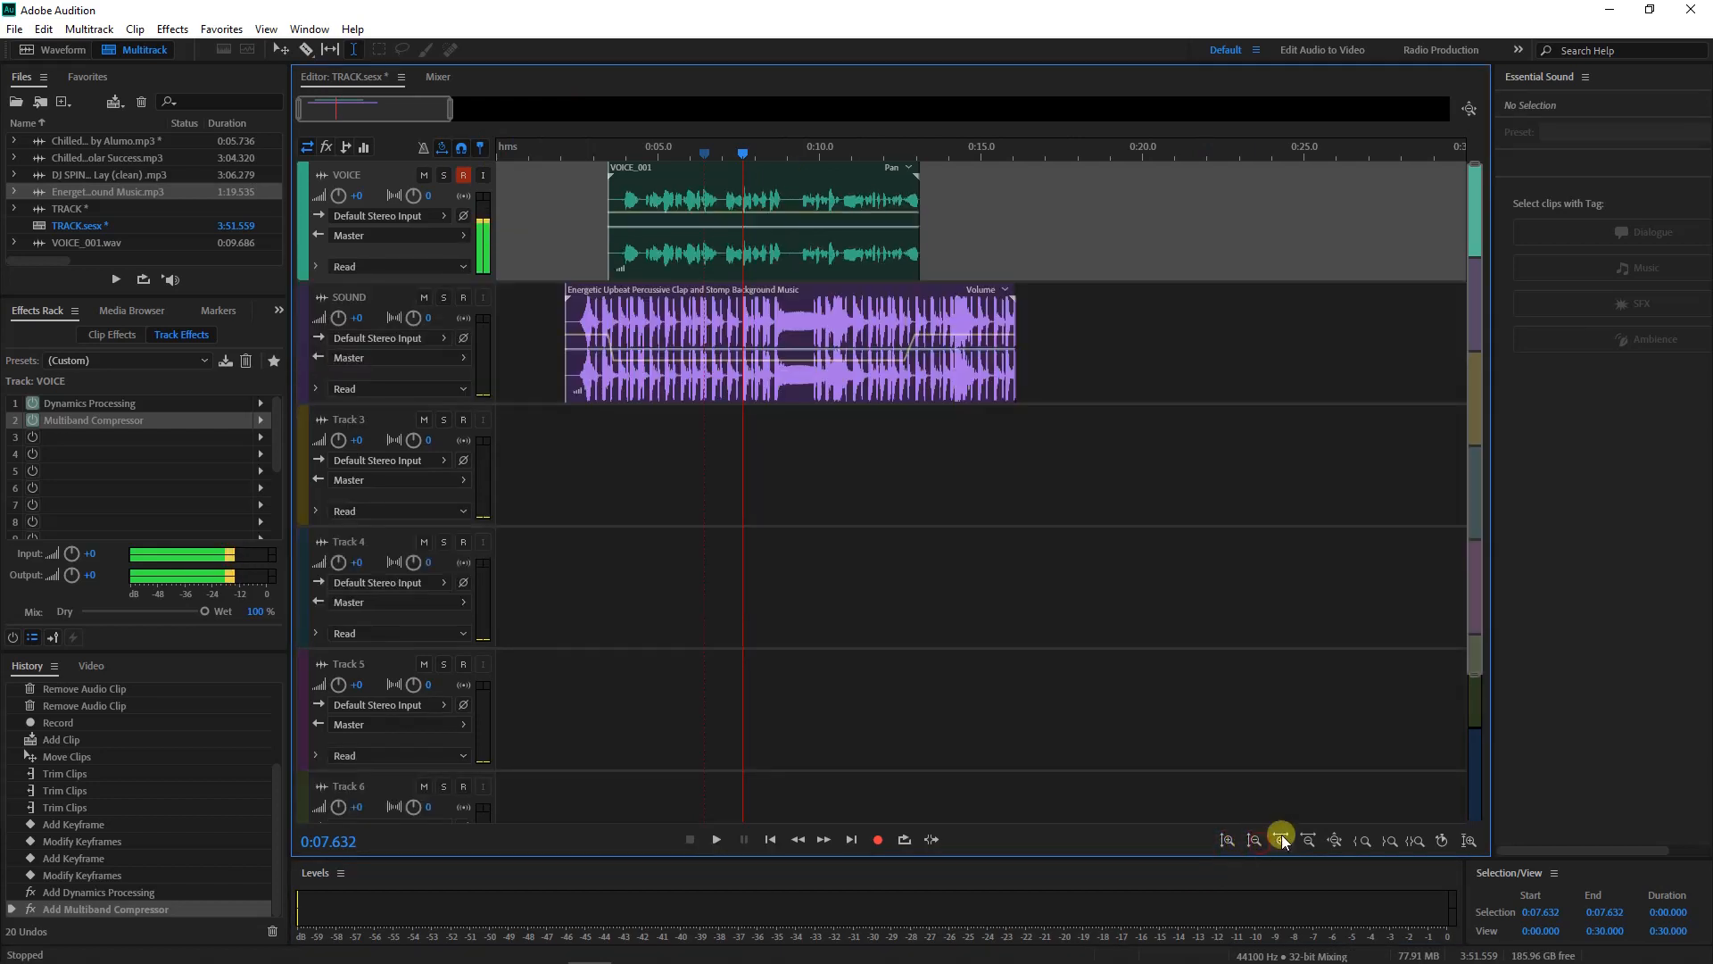
{"action": "left_click", "coordinate": [1280, 840]}
{"action": "left_click", "coordinate": [1308, 839]}
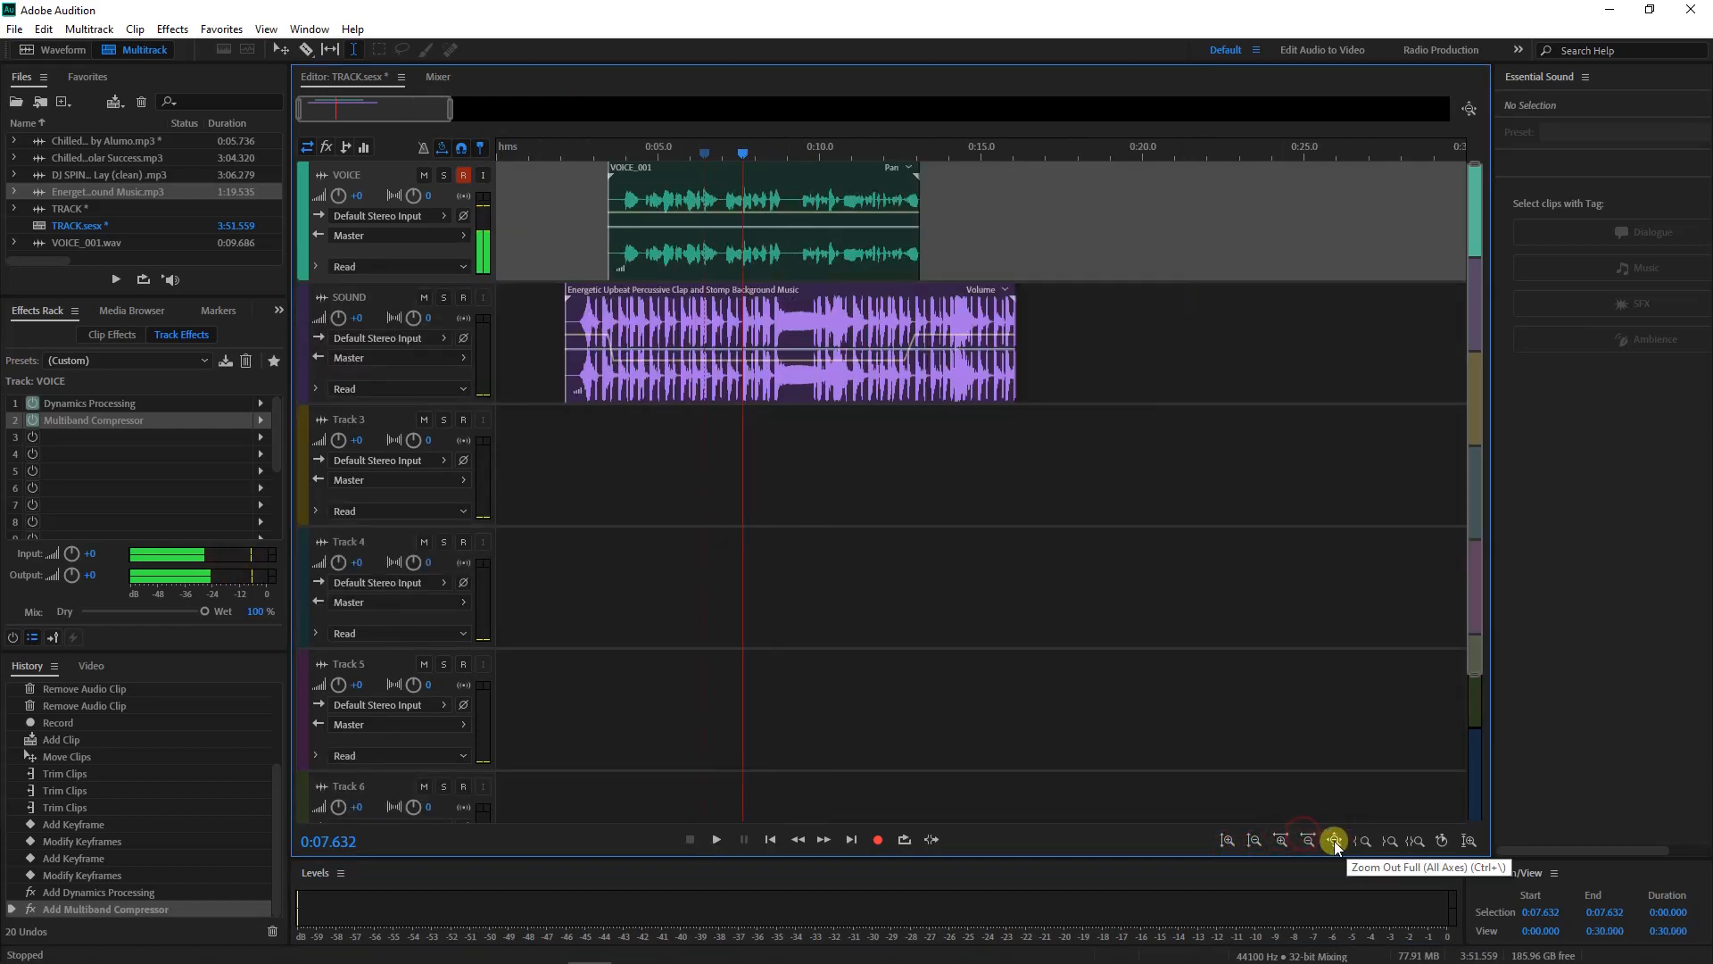
{"action": "left_click", "coordinate": [1336, 840]}
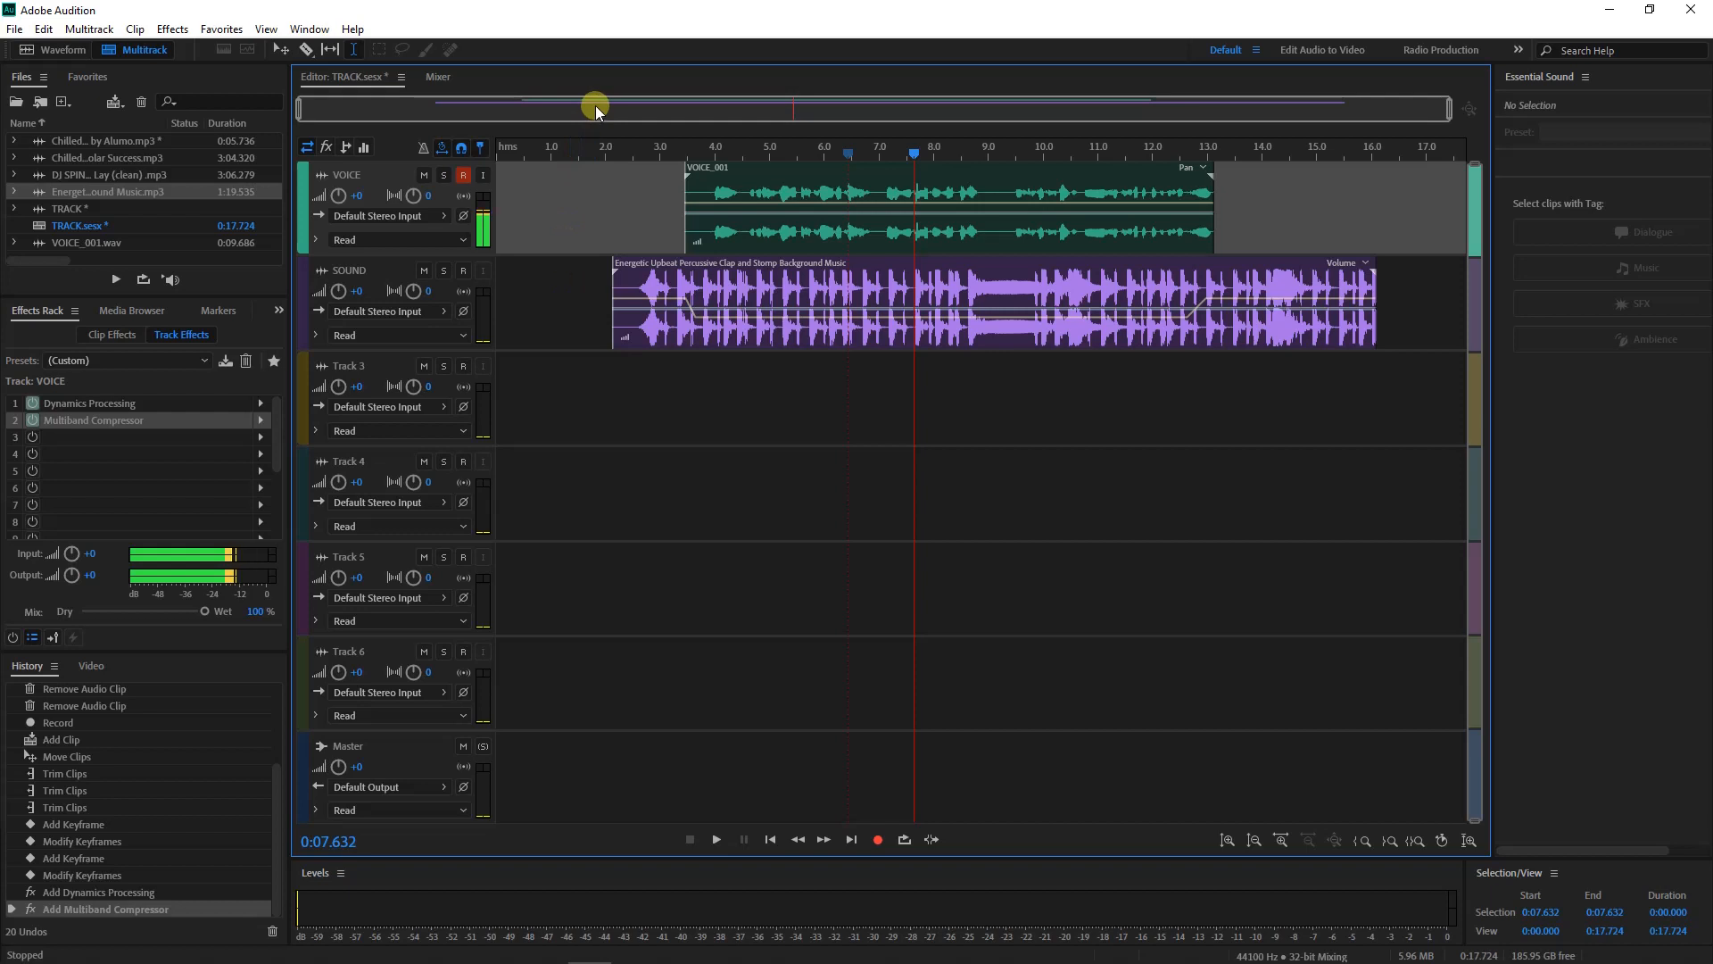
{"action": "scroll", "coordinate": [595, 107], "scroll_direction": "up", "scroll_amount": 5}
{"action": "scroll", "coordinate": [596, 107], "scroll_direction": "down", "scroll_amount": 5}
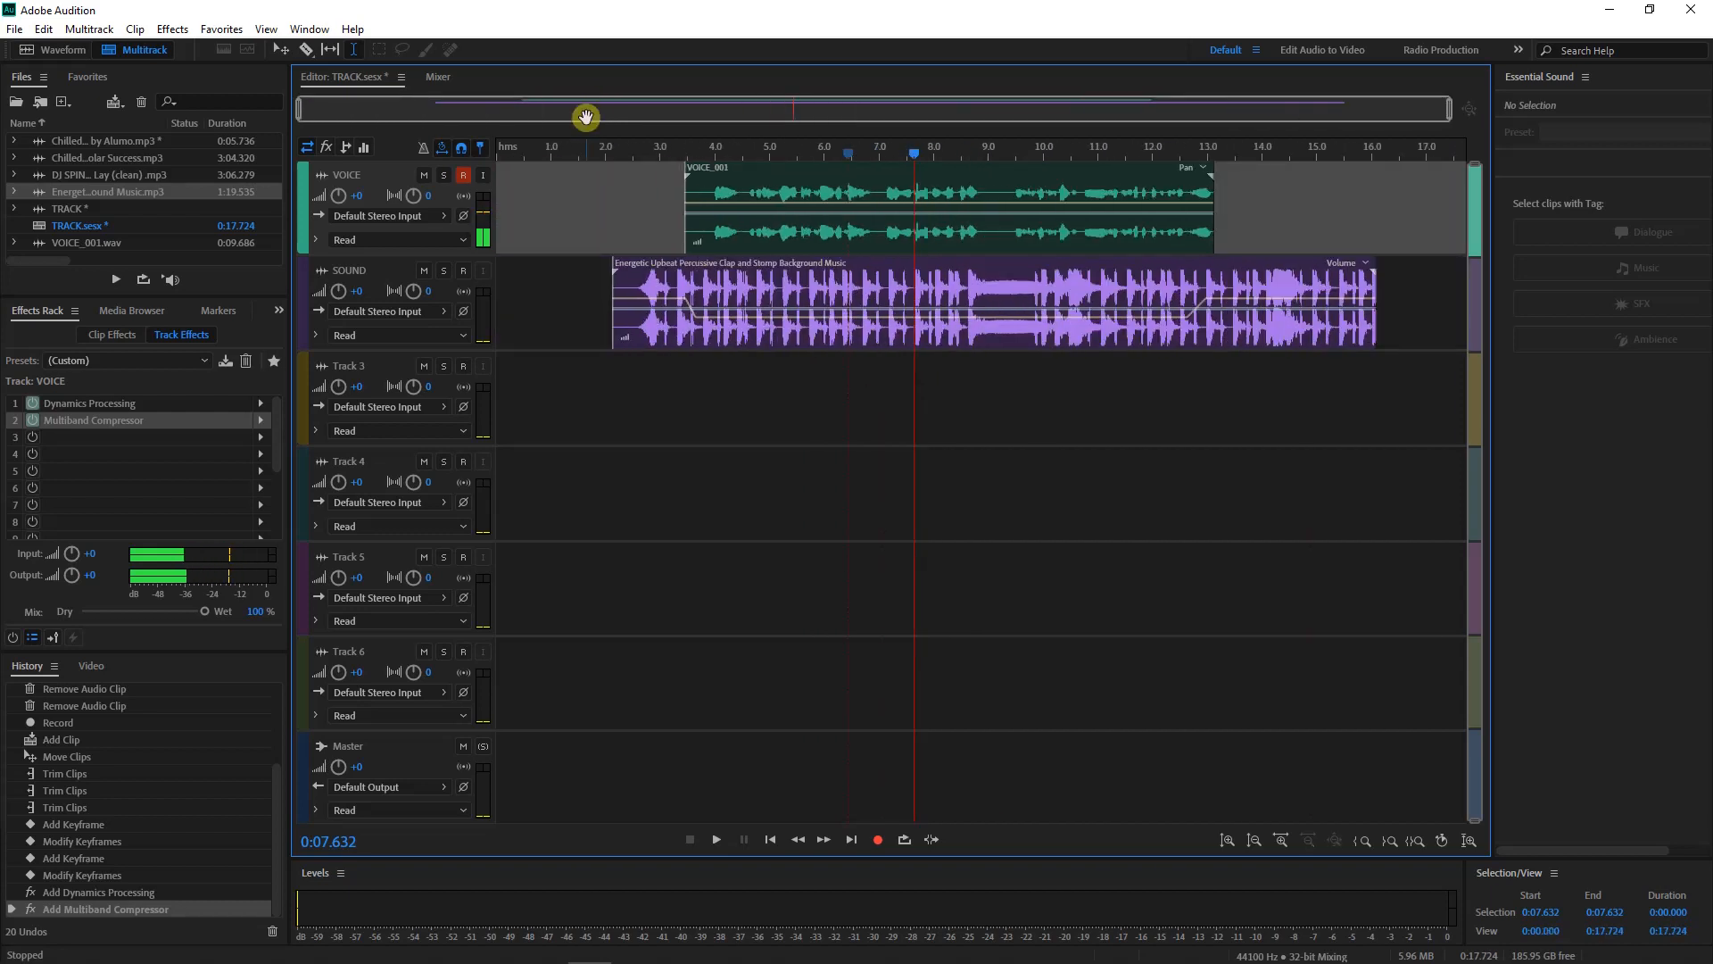